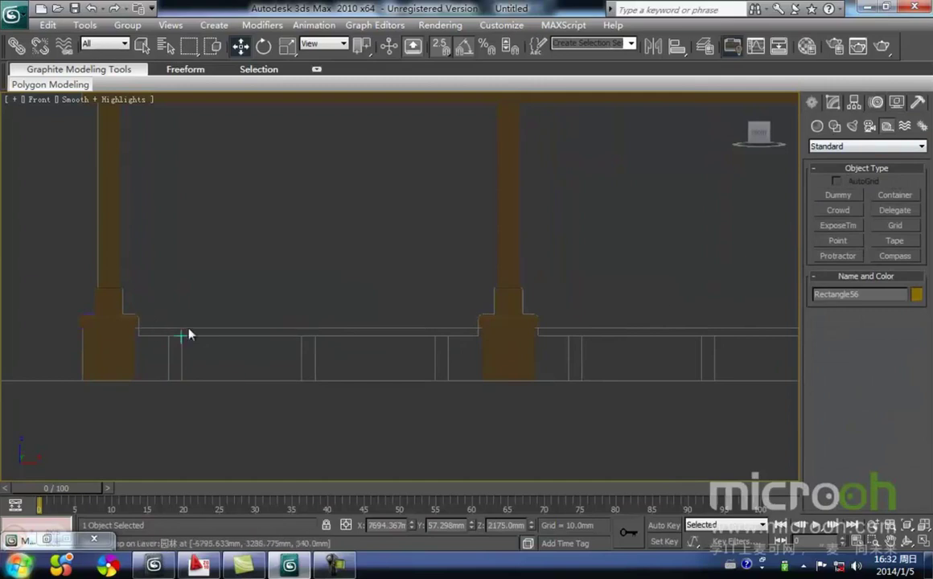
Draw a 2550 mm by 60 mm rectangle for the bench seat over the outline between the first two pillars
left_click(835, 127)
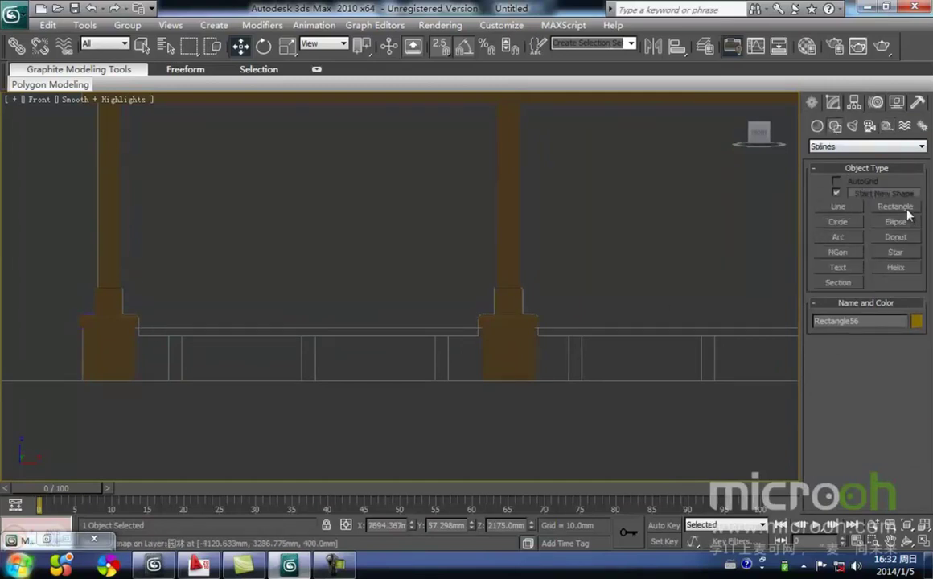
left_click(904, 209)
middle_click_drag(235, 312, 106, 381)
mouse_move(110, 371)
left_mouse_down()
mouse_move(271, 356)
mouse_move(449, 358)
mouse_move(383, 406)
mouse_move(398, 318)
left_mouse_up()
key("i")
scroll(450, 358, "up", 6)
right_click(295, 267)
left_click(323, 411)
left_click(286, 327)
scroll(285, 317, "down", 3)
In the left wireframe view, move the seat rectangle close to the pillar base
key("l")
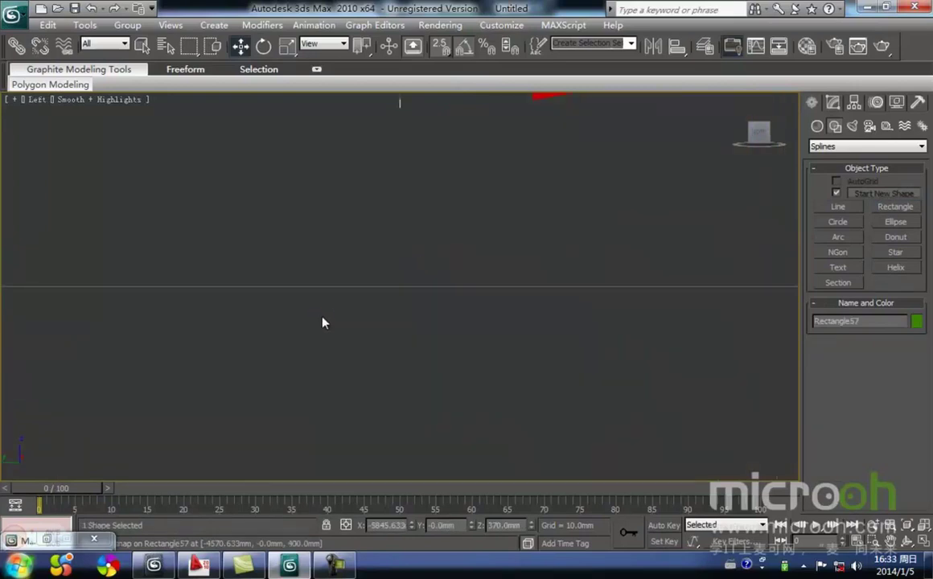
middle_click_drag(395, 334, 535, 341)
key("F3")
left_click_drag(636, 339, 299, 339)
middle_click_drag(328, 356, 514, 343)
scroll(511, 350, "up", 3)
middle_click_drag(508, 357, 508, 282)
key("space")
left_click(544, 351)
scroll(539, 326, "down", 3)
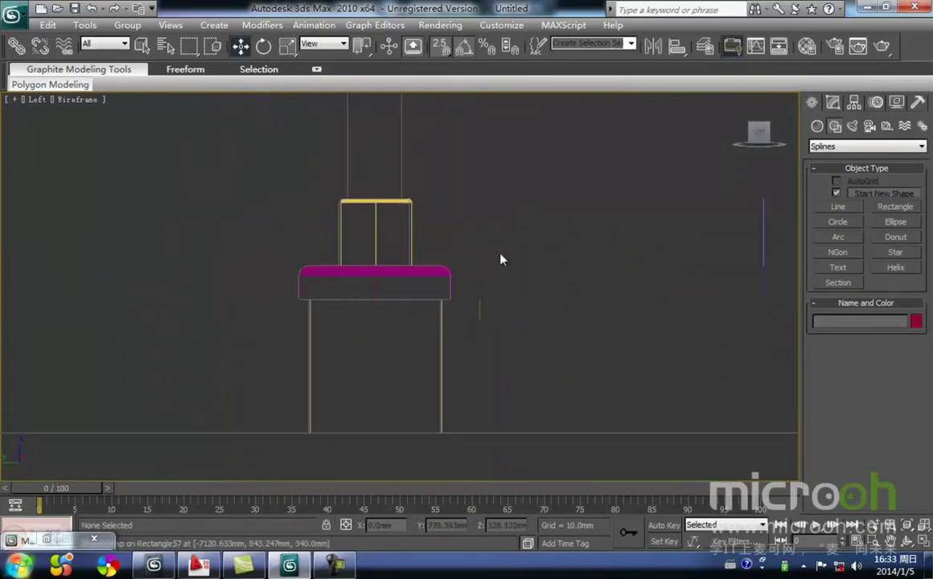
Examine the pillar's shaft, collar and base in the left view
scroll(398, 286, "up", 3)
middle_click_drag(359, 235, 385, 395)
middle_click_drag(351, 275, 352, 367)
scroll(370, 339, "down", 1)
scroll(342, 307, "down", 2)
middle_click_drag(342, 307, 355, 419)
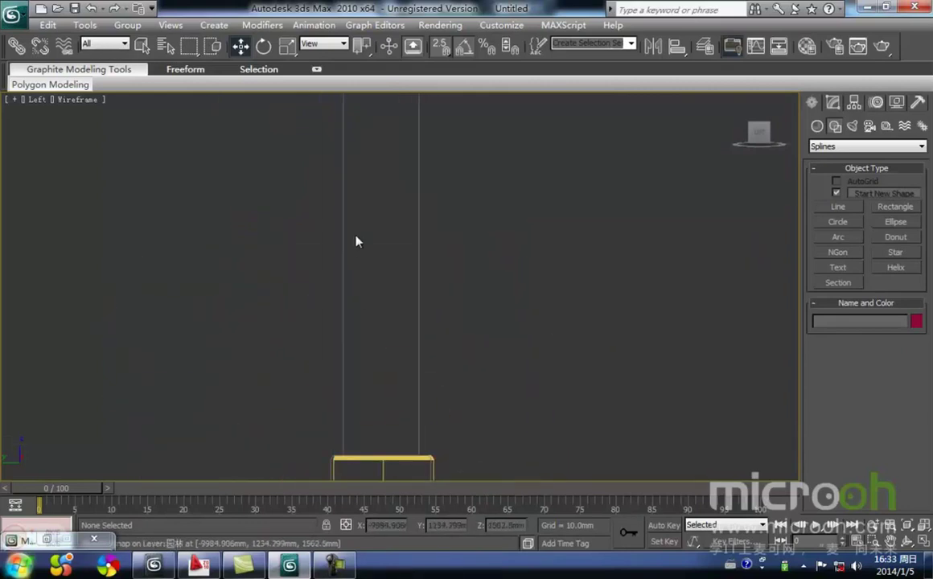
middle_click_drag(335, 323, 363, 259)
scroll(363, 260, "down", 4)
scroll(381, 436, "up", 4)
middle_click_drag(381, 436, 319, 303)
scroll(332, 350, "up", 2)
middle_click_drag(336, 418, 419, 316)
middle_click_drag(355, 255, 335, 393)
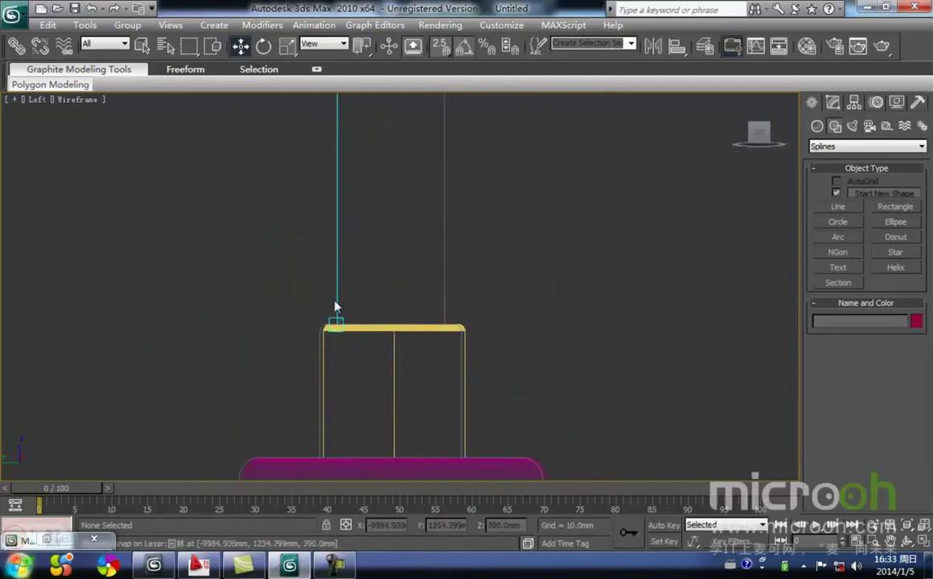
scroll(322, 384, "down", 4)
middle_click_drag(466, 421, 435, 308)
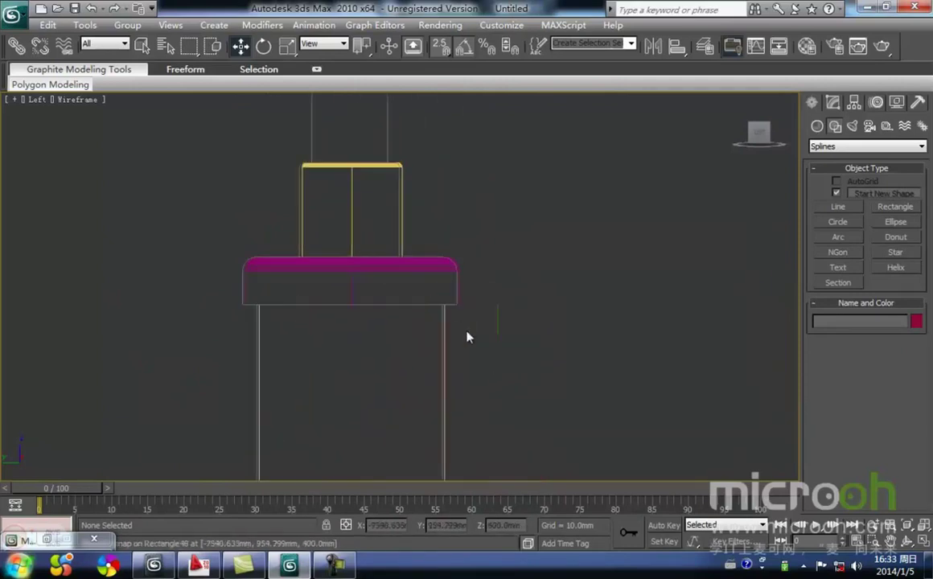
scroll(438, 311, "up", 4)
Measure the width of the pillar base below its cap with a Tape helper
left_click_drag(584, 385, 534, 342)
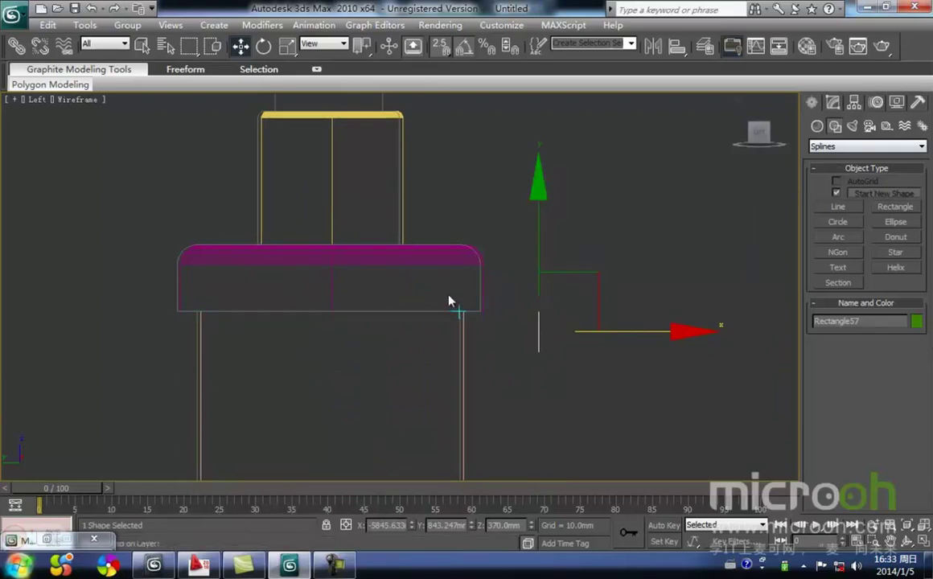
left_click(834, 105)
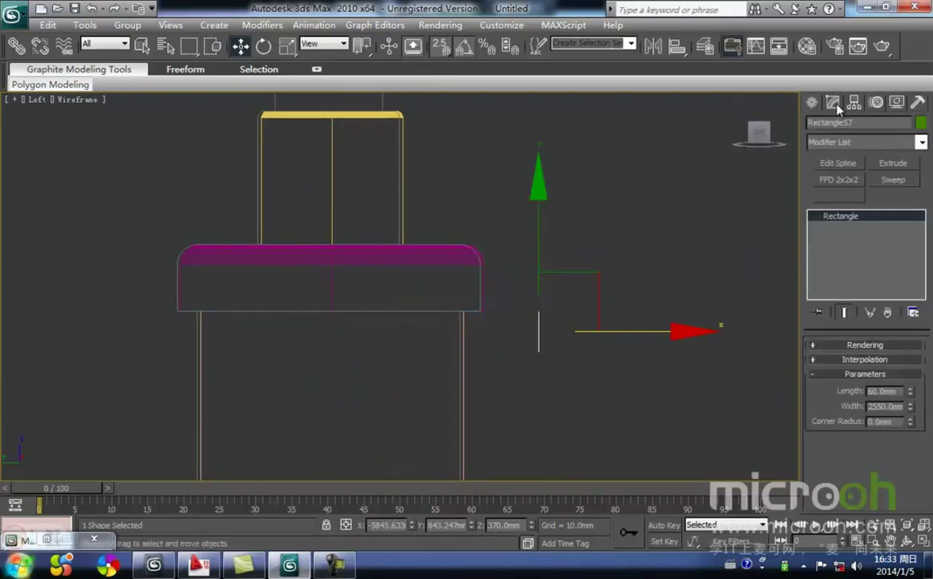
middle_click_drag(281, 361, 315, 329)
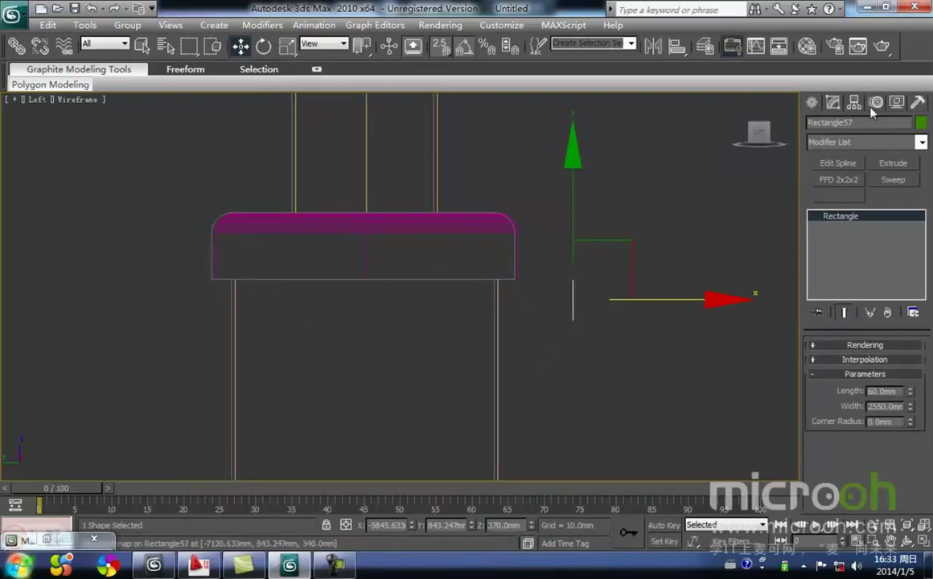
left_click(811, 104)
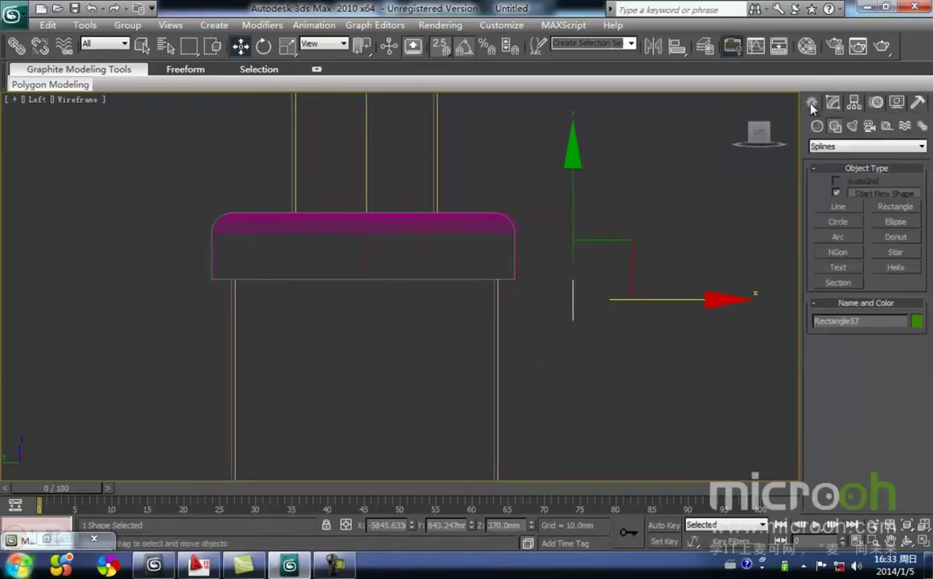
left_click(886, 126)
left_click(894, 240)
left_click_drag(241, 276, 498, 278)
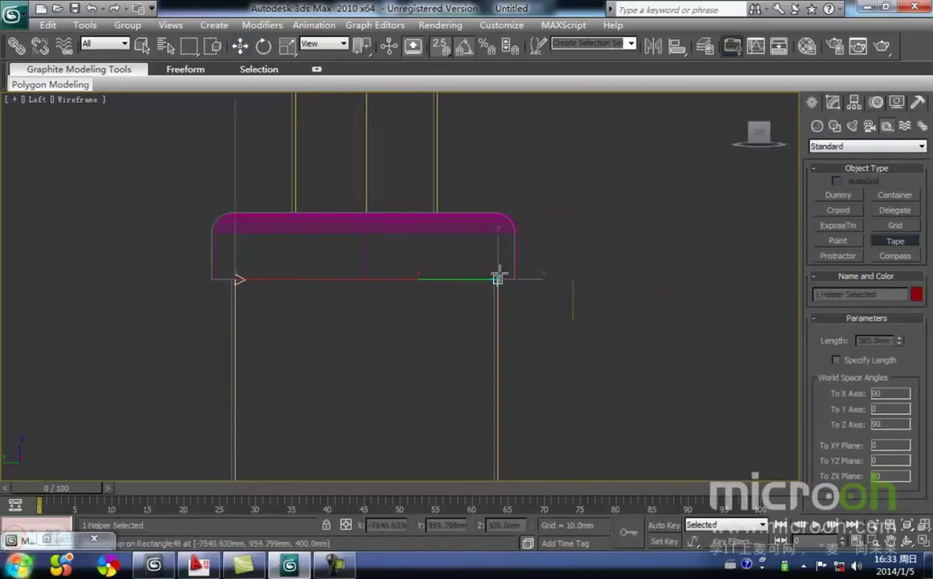
right_click(529, 348)
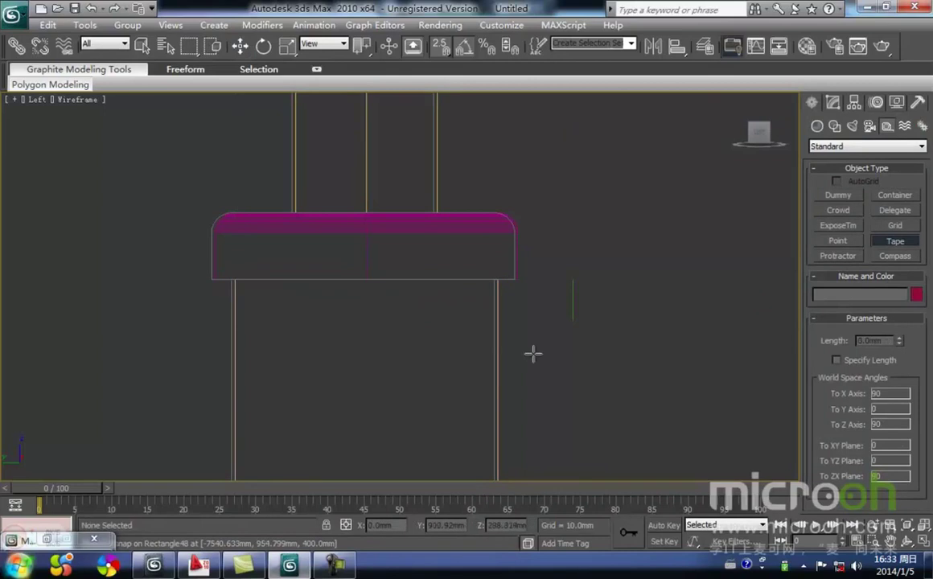
Extrude the seat rectangle by 390 mm
left_click_drag(553, 260, 553, 256)
left_click(833, 104)
left_click(884, 163)
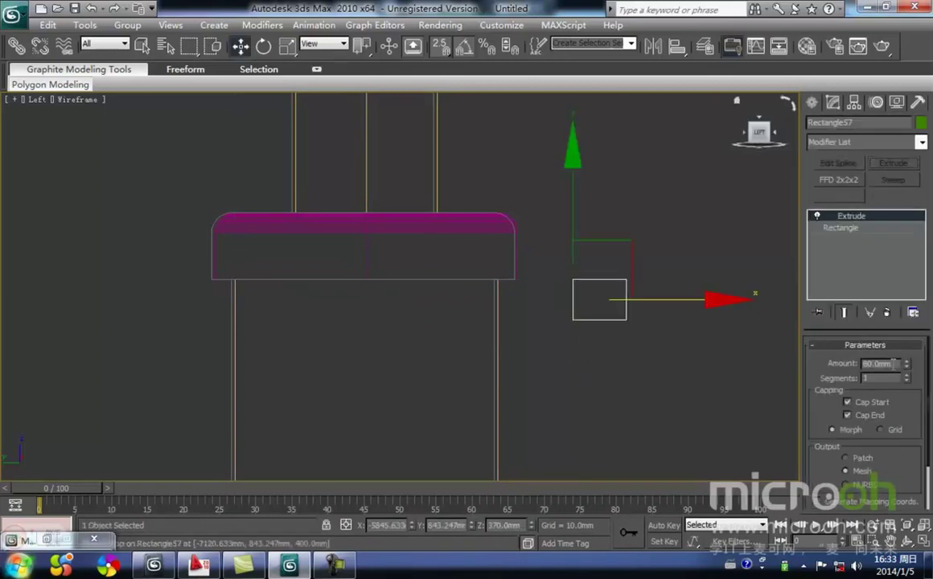
type("380")
key("Return")
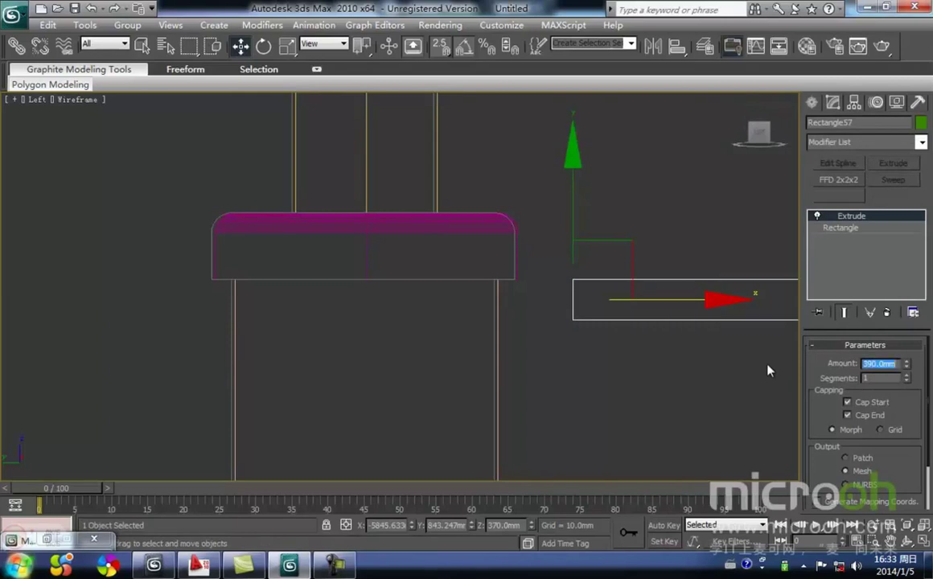
Snap the extruded seat into alignment with the pillar base in the left view
left_click(694, 371)
left_click(618, 277)
middle_click_drag(661, 314, 677, 219)
left_click_drag(586, 238, 262, 195)
left_click(451, 275)
left_click_drag(397, 220, 395, 220)
middle_click_drag(364, 256, 447, 261)
Assign the 木纹 wood material to the bench seat in the shaded front view
key("f")
scroll(481, 267, "down", 4)
middle_click_drag(410, 164, 393, 242)
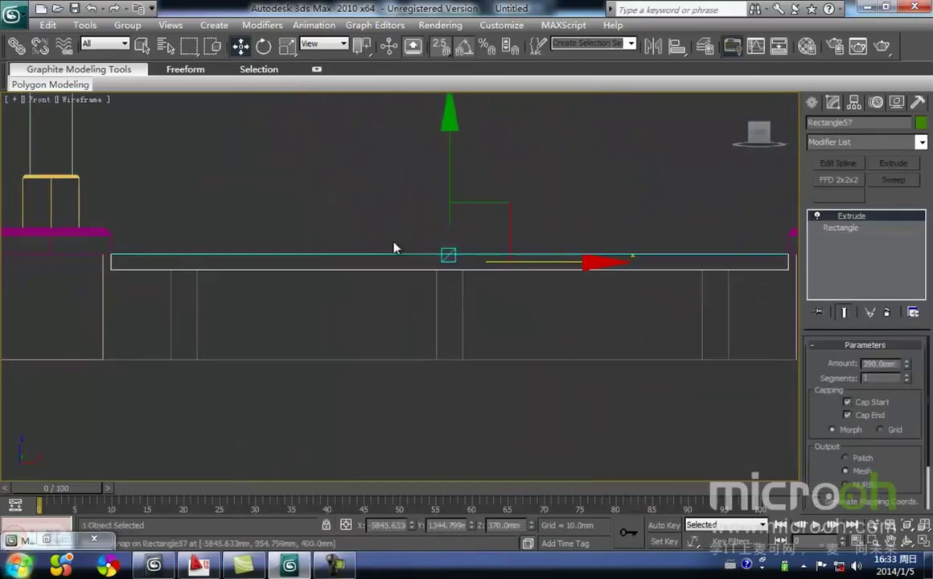
key("F3")
left_click(354, 311)
left_click_drag(483, 312, 378, 202)
middle_click_drag(384, 256, 383, 247)
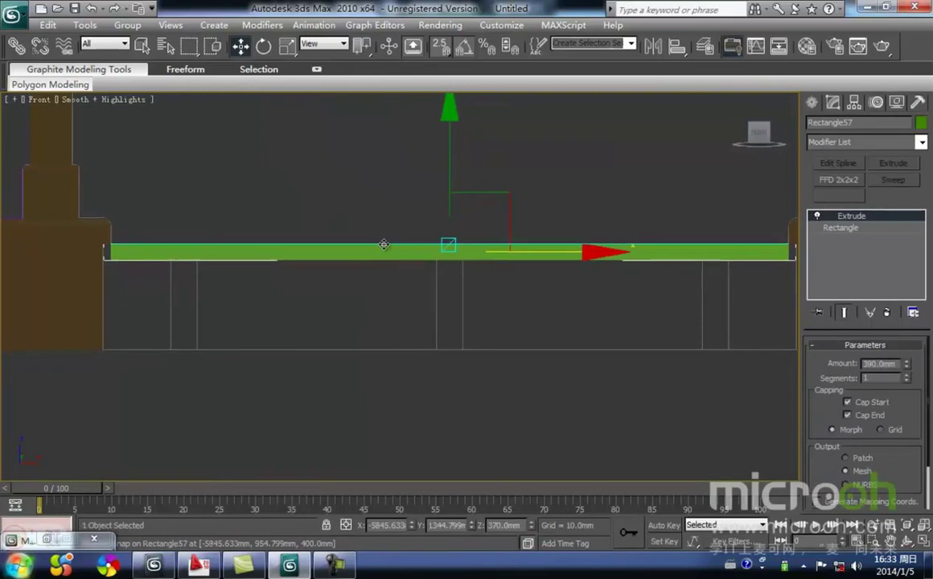
scroll(383, 246, "down", 2)
key("m")
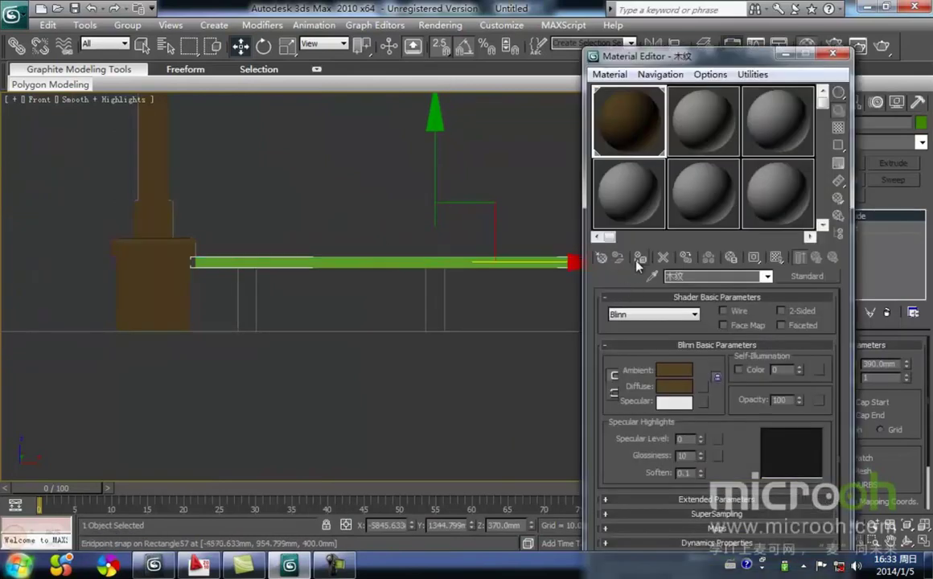
left_click(639, 257)
left_click(406, 358)
left_click(784, 58)
Draw a rectangle over the first bench leg outline, from the seat's underside down to the ground line
middle_click_drag(342, 286, 468, 270)
scroll(430, 278, "up", 2)
middle_click_drag(409, 281, 299, 308)
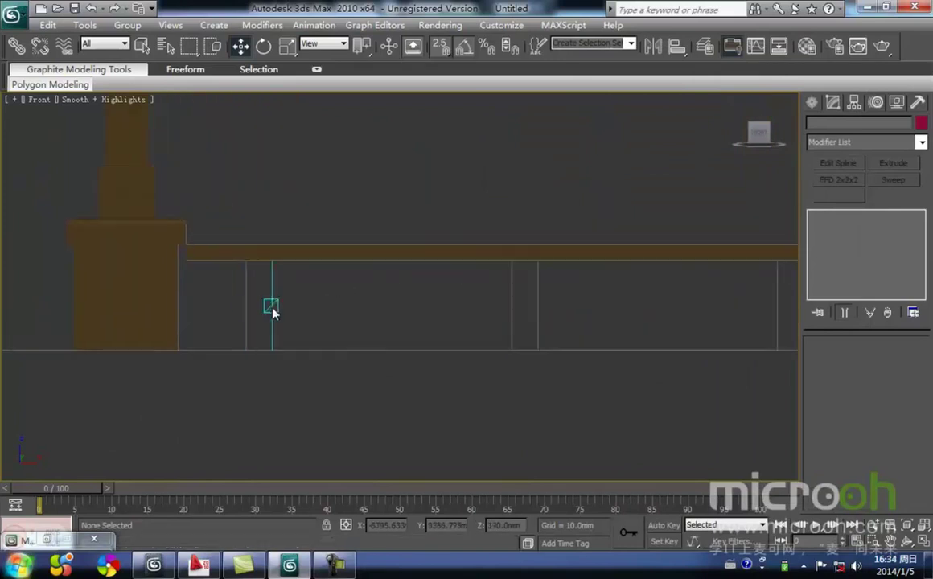
middle_click_drag(375, 321, 265, 324)
mouse_move(441, 314)
middle_mouse_down()
mouse_move(300, 317)
mouse_move(381, 316)
middle_mouse_up()
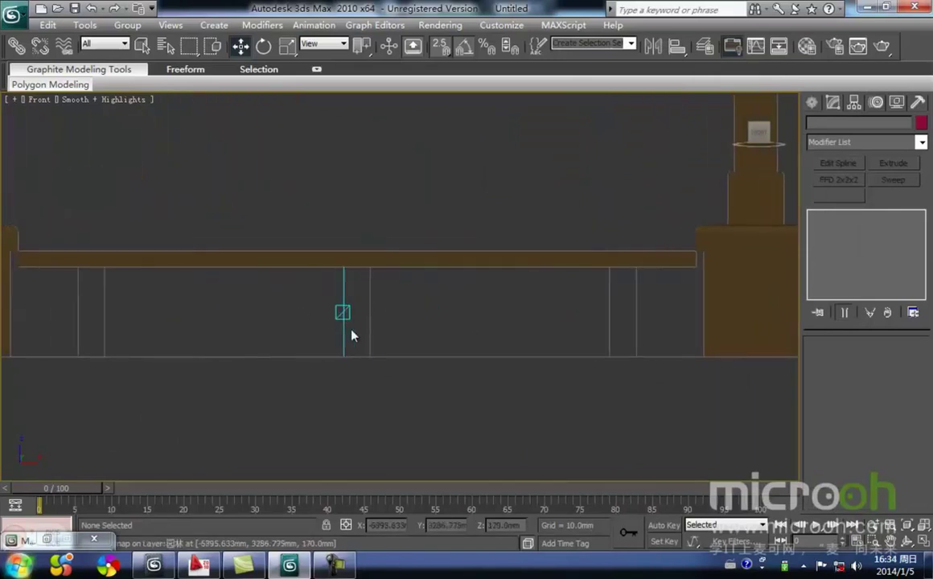
left_click(811, 102)
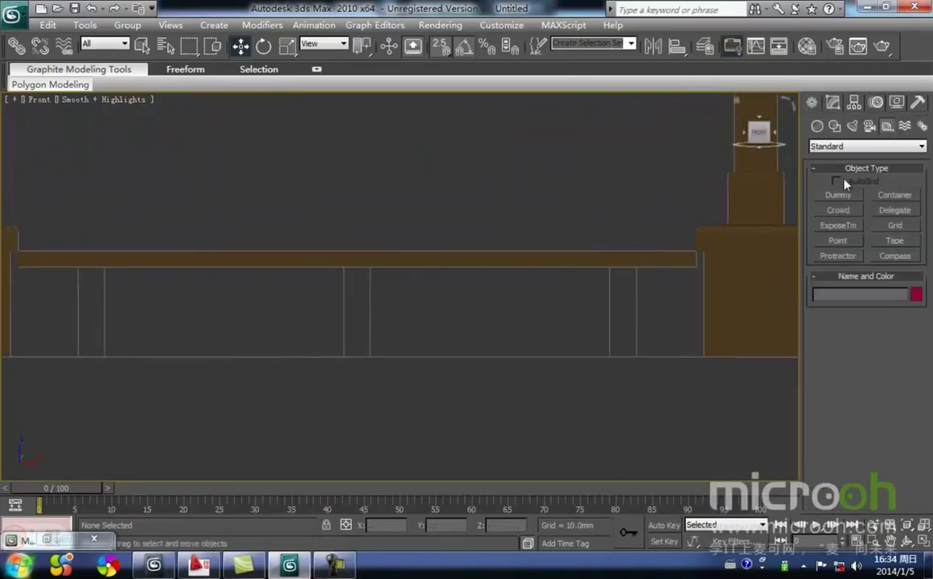
left_click(839, 132)
left_click(896, 208)
middle_click_drag(231, 268, 398, 251)
key("F3")
left_click_drag(299, 249, 290, 312)
key("w")
left_click(361, 360)
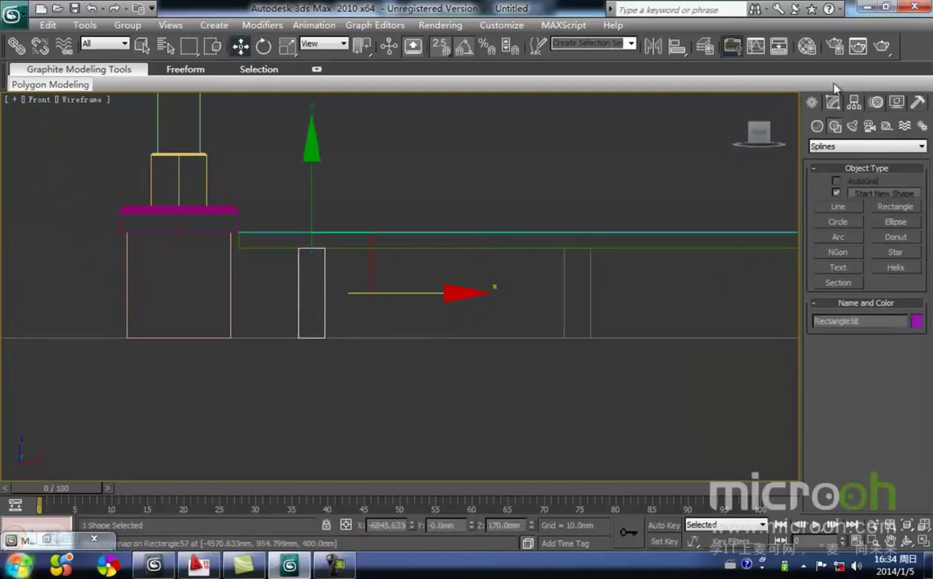
Extrude the leg rectangle by 390 mm
left_click(832, 102)
left_click(888, 165)
middle_click_drag(353, 330, 408, 334)
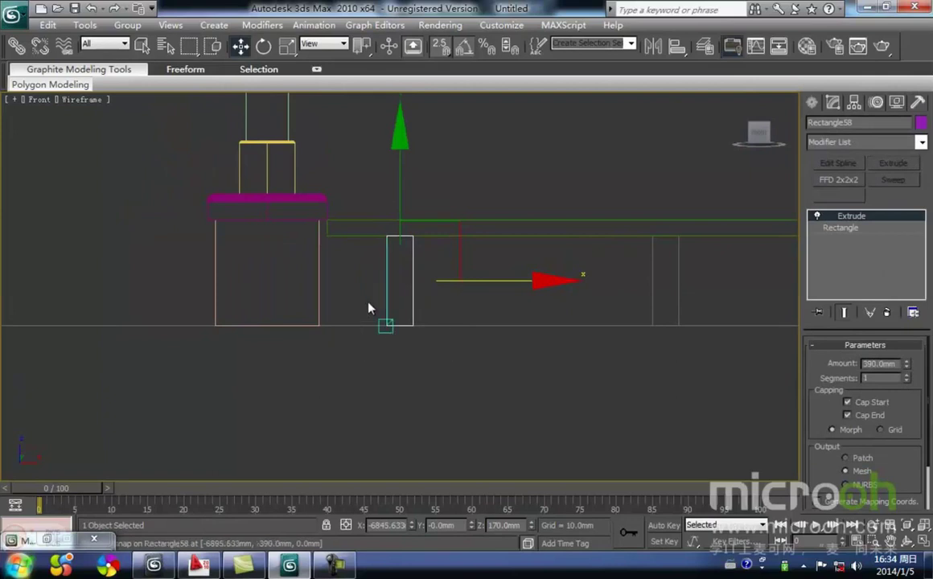
In the left view, move the extruded leg and snap it into alignment beneath the bench seat
key("l")
scroll(402, 305, "up", 5)
scroll(450, 298, "down", 6)
middle_click_drag(522, 302, 566, 300)
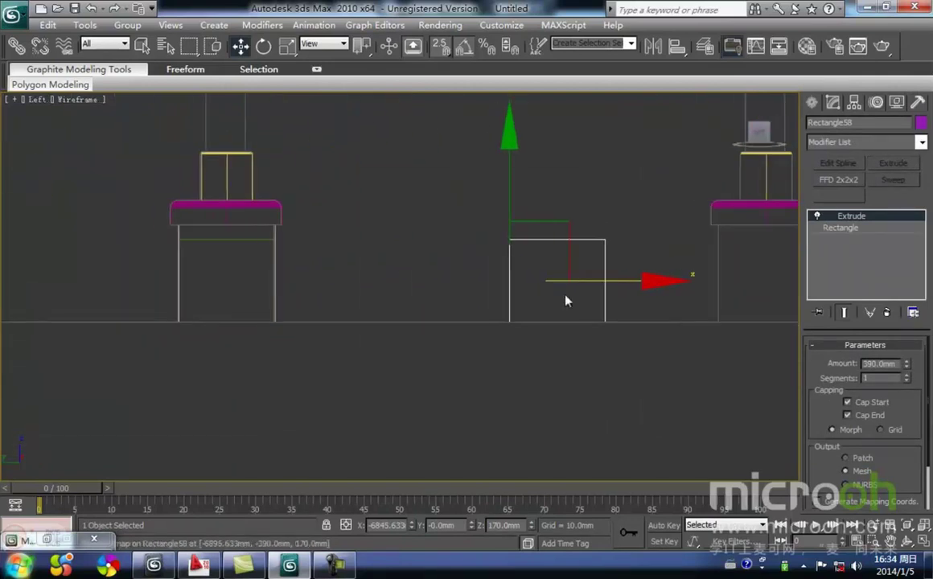
left_click_drag(588, 275, 327, 302)
middle_click_drag(327, 302, 476, 311)
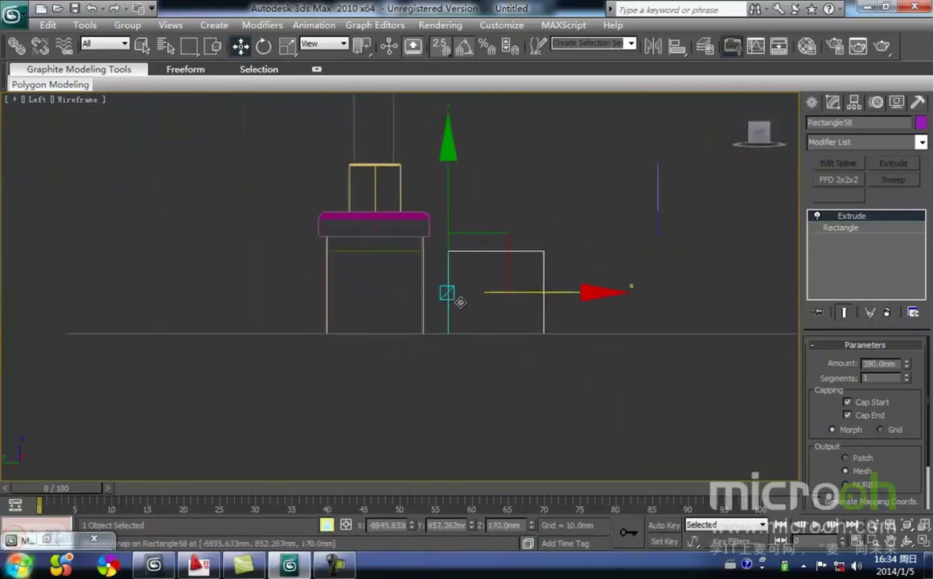
left_click_drag(453, 298, 373, 253)
middle_click_drag(400, 285, 401, 357)
scroll(475, 251, "up", 3)
left_click_drag(452, 307, 359, 225)
middle_click_drag(437, 298, 470, 271)
Assign the 木纹 wood material to the bench leg in the shaded front view
key("f")
key("z")
middle_click_drag(408, 286, 496, 274)
scroll(496, 274, "down", 2)
key("F3")
middle_click_drag(518, 331, 487, 340)
key("m")
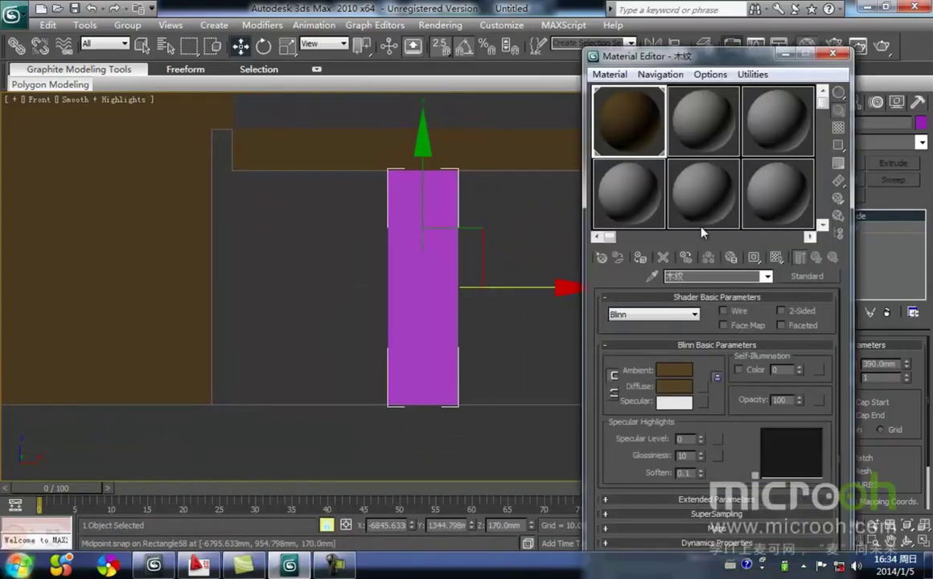
left_click(641, 259)
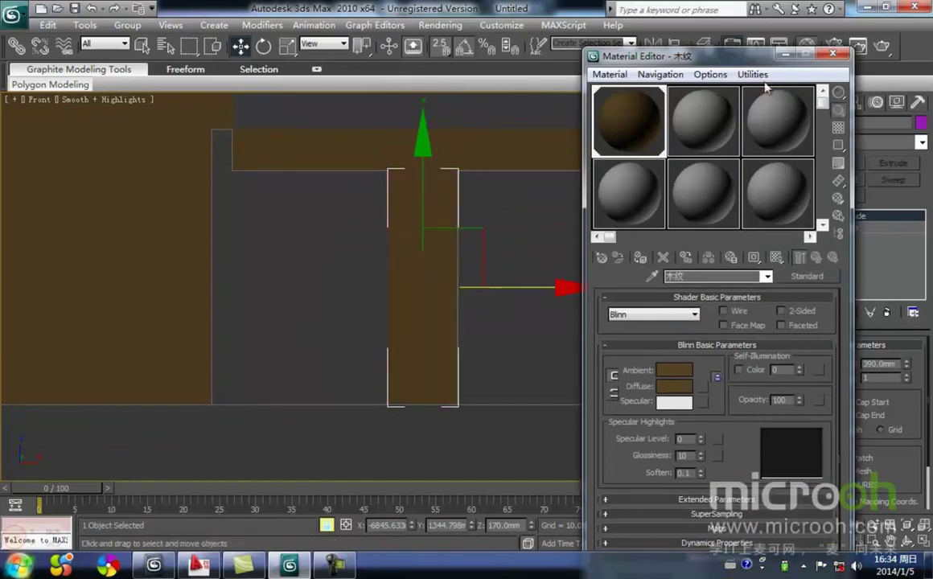
left_click(784, 54)
Clone the leg as two instances along the seat, snapped to the middle and far leg outlines
middle_click_drag(528, 209, 397, 240)
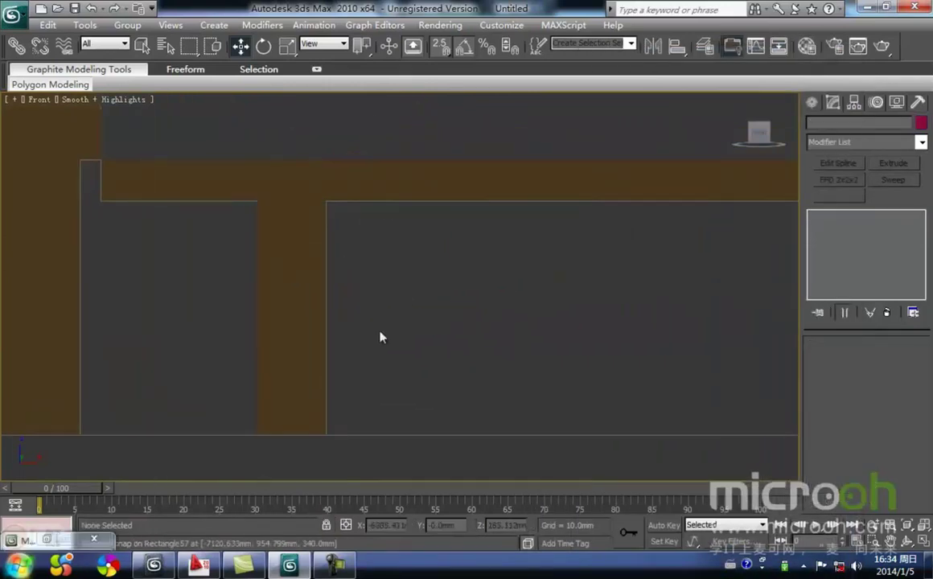
mouse_move(359, 366)
middle_mouse_down()
mouse_move(308, 318)
mouse_move(228, 298)
middle_mouse_up()
scroll(333, 295, "down", 2)
mouse_move(208, 350)
left_mouse_down("shift")
mouse_move(701, 348)
mouse_move(697, 341)
left_mouse_up("shift")
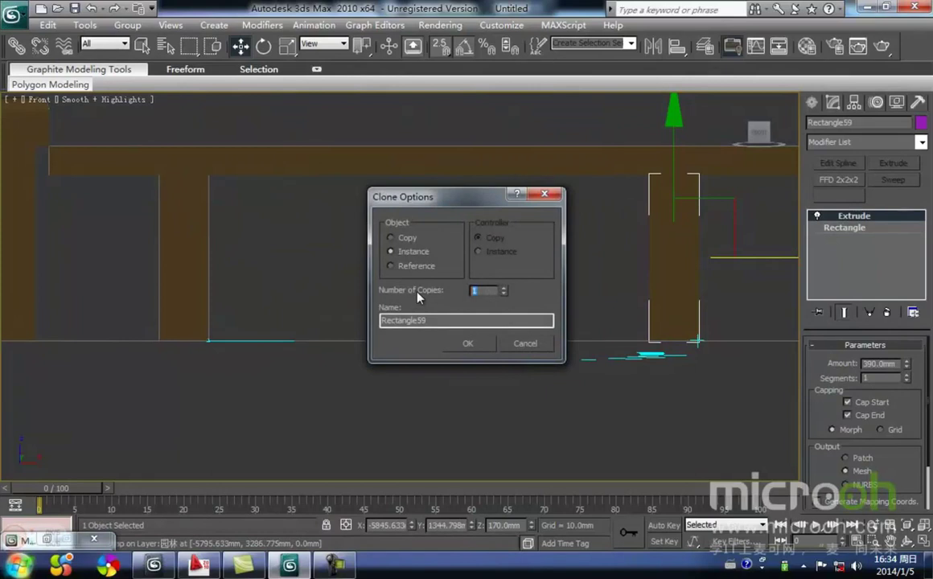
left_click(467, 343)
scroll(492, 312, "down", 5)
middle_click_drag(441, 313, 376, 310)
middle_click_drag(423, 328, 330, 346)
left_click(395, 343)
Group the bench seat and its three legs, keeping the default group name
scroll(330, 346, "up", 1)
mouse_move(316, 273)
middle_mouse_down()
mouse_move(445, 296)
mouse_move(443, 319)
mouse_move(358, 317)
middle_mouse_up()
scroll(447, 299, "down", 1)
scroll(358, 316, "down", 2)
scroll(362, 297, "up", 2)
left_click_drag(499, 342, 225, 220)
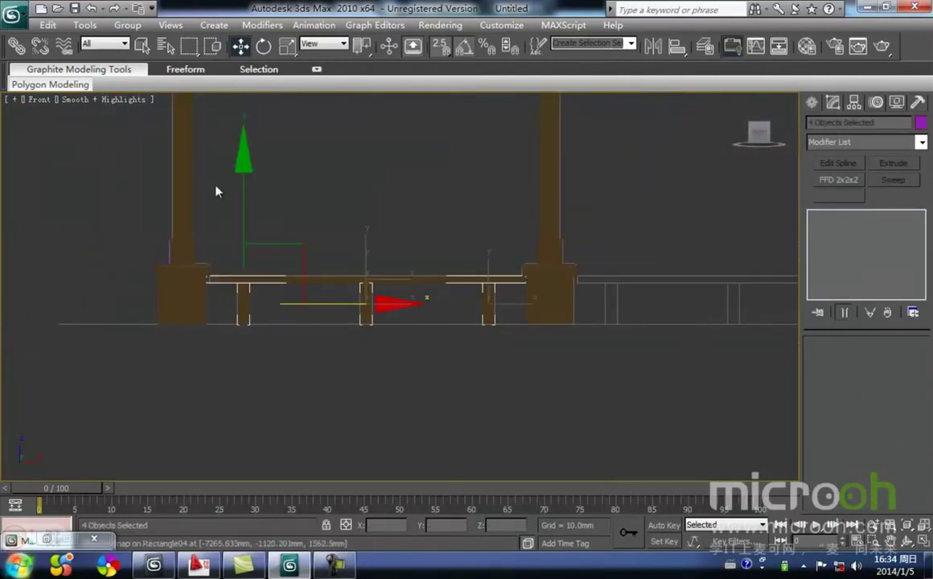
left_click(133, 25)
left_click(147, 39)
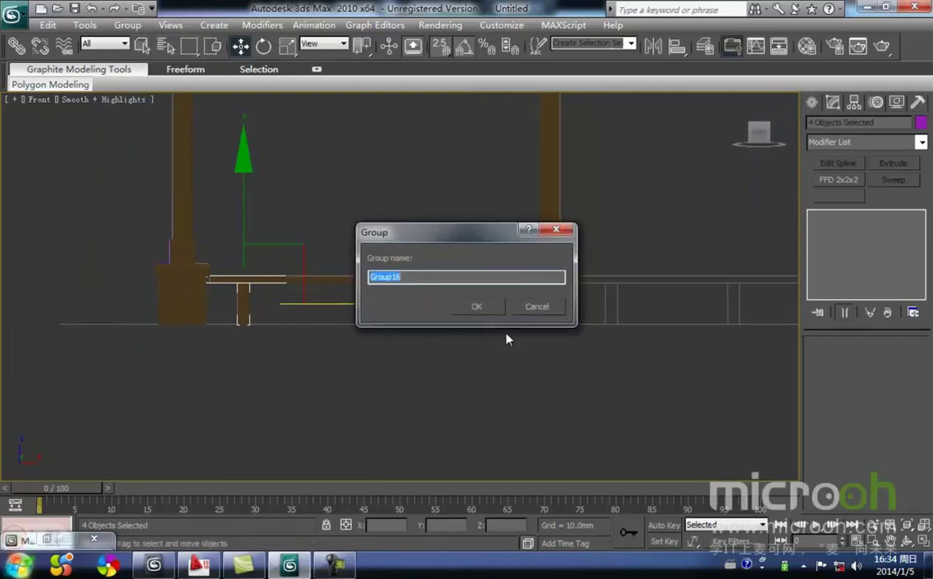
left_click(490, 315)
Clone the bench group into the following pillar bays as four instances, snapped to the neighbouring bay's leg outline
mouse_move(492, 305)
left_mouse_down()
mouse_move(499, 302)
mouse_move(227, 320)
left_mouse_up()
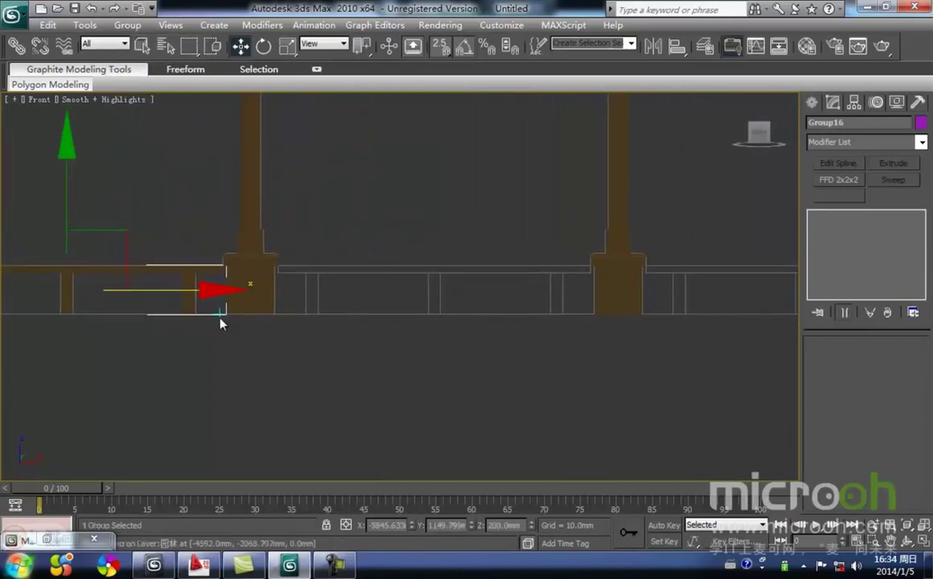
scroll(197, 322, "up", 2)
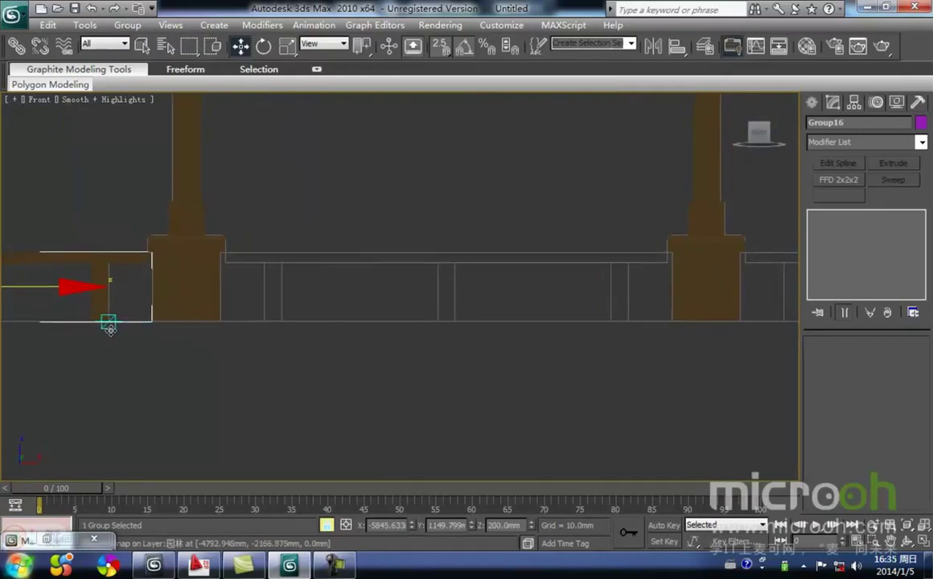
mouse_move(110, 330)
left_mouse_down("shift")
mouse_move(251, 345)
mouse_move(627, 323)
left_mouse_up("shift")
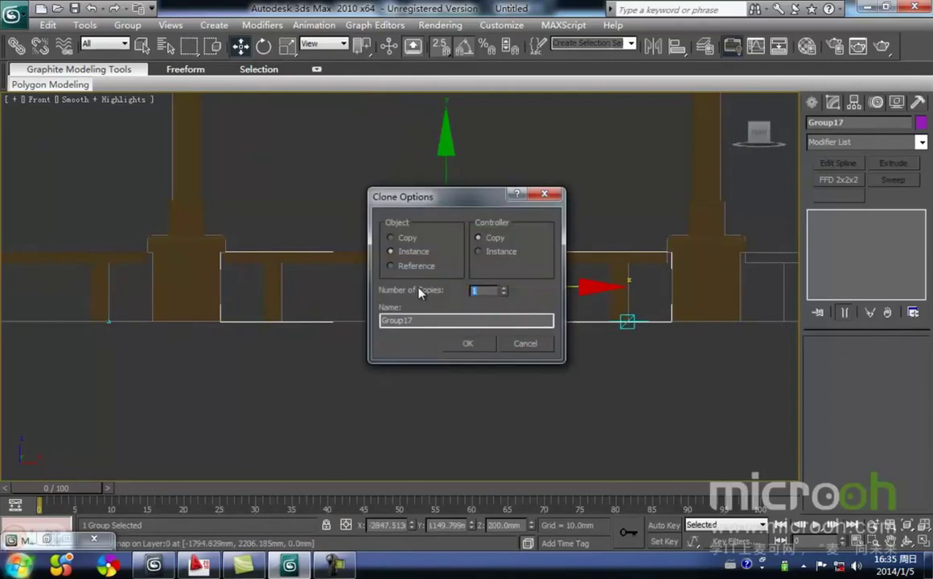
type("5")
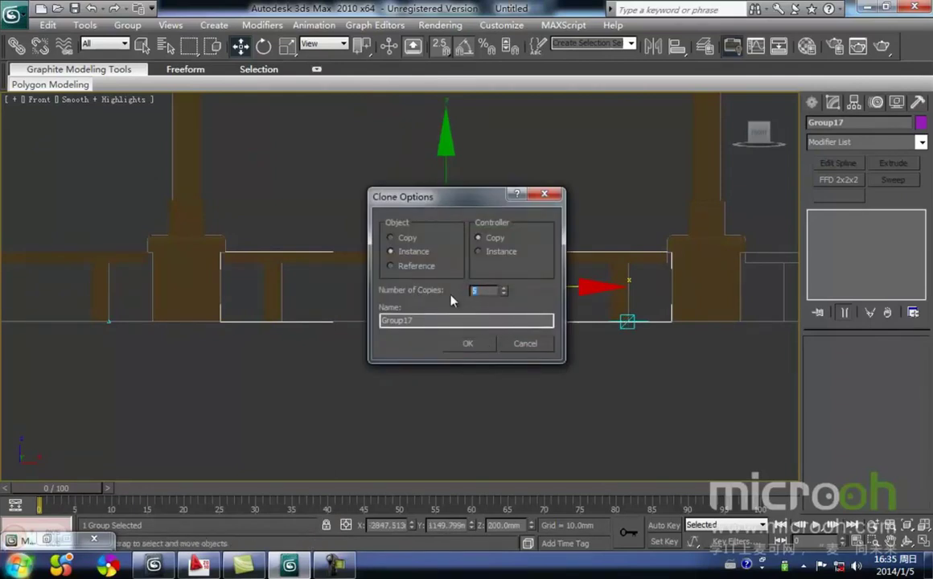
type("4")
left_click(465, 345)
scroll(379, 346, "down", 5)
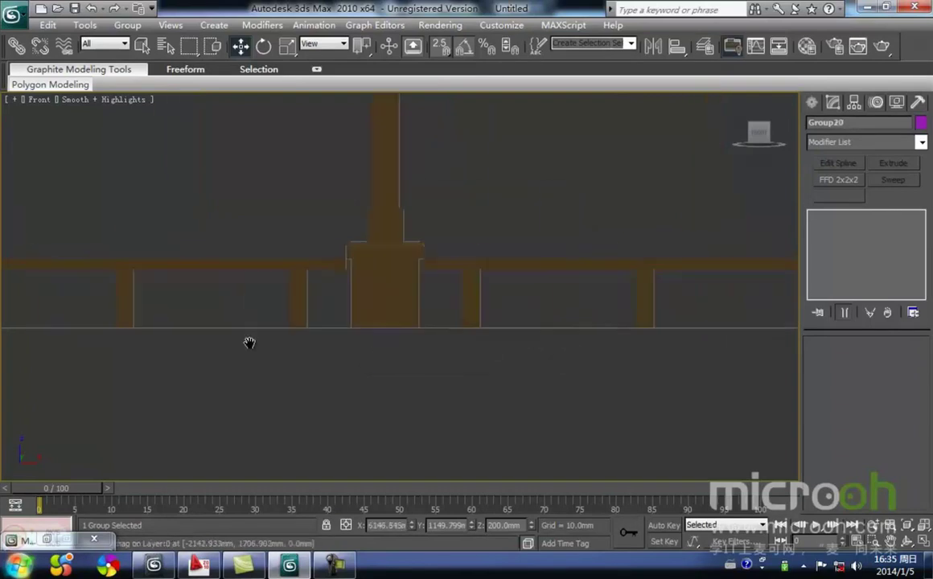
Inspect the cloned benches between the pillars along the corridor, in the front view and from an orbited angle
middle_click_drag(371, 328, 244, 341)
middle_click_drag(361, 374, 256, 351)
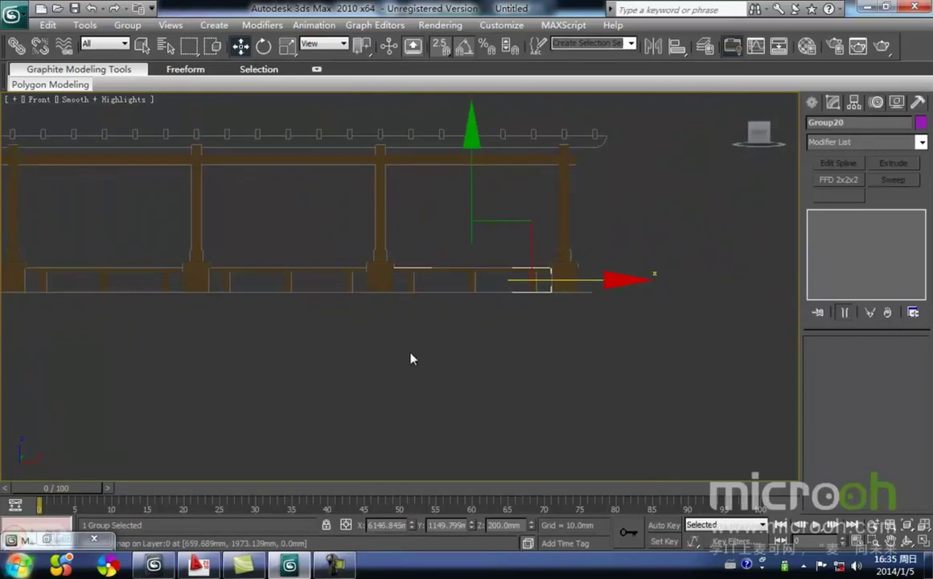
scroll(449, 284, "up", 6)
middle_click_drag(541, 286, 499, 282)
scroll(482, 294, "down", 3)
middle_click_drag(375, 328, 342, 381, "alt")
left_click(341, 380)
scroll(287, 308, "down", 2)
middle_click_drag(287, 308, 414, 291)
middle_click_drag(261, 293, 496, 250)
middle_click_drag(287, 314, 360, 306)
Return to the front view and examine the long roof beam's outline above the pillars from end to end
key("f")
scroll(356, 297, "down", 5)
scroll(229, 258, "up", 3)
middle_click_drag(274, 251, 389, 306)
middle_click_drag(337, 283, 230, 283)
mouse_move(386, 290)
middle_mouse_down()
mouse_move(203, 299)
mouse_move(281, 285)
mouse_move(142, 272)
mouse_move(258, 271)
mouse_move(225, 295)
mouse_move(570, 297)
middle_mouse_up()
scroll(353, 301, "up", 3)
scroll(288, 281, "up", 2)
middle_click_drag(348, 280, 472, 302)
middle_click_drag(382, 306, 316, 274)
scroll(316, 274, "down", 3)
middle_click_drag(305, 335, 305, 291)
scroll(307, 293, "down", 1)
middle_click_drag(317, 358, 281, 378)
scroll(297, 241, "up", 2)
middle_click_drag(274, 240, 400, 297)
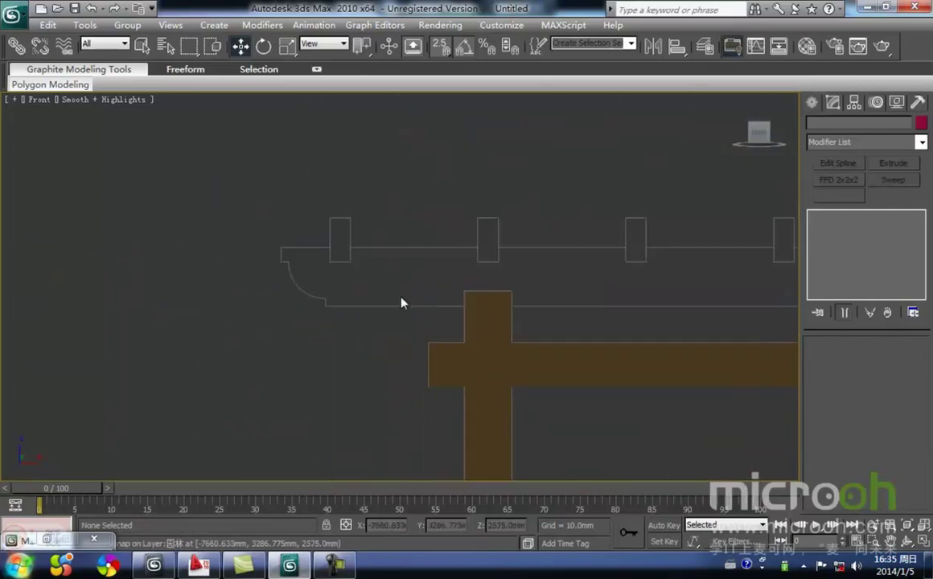
Start a Line over the roof beam's left end, tracing the short ledge above the curve and the vertical end edge
left_click(813, 103)
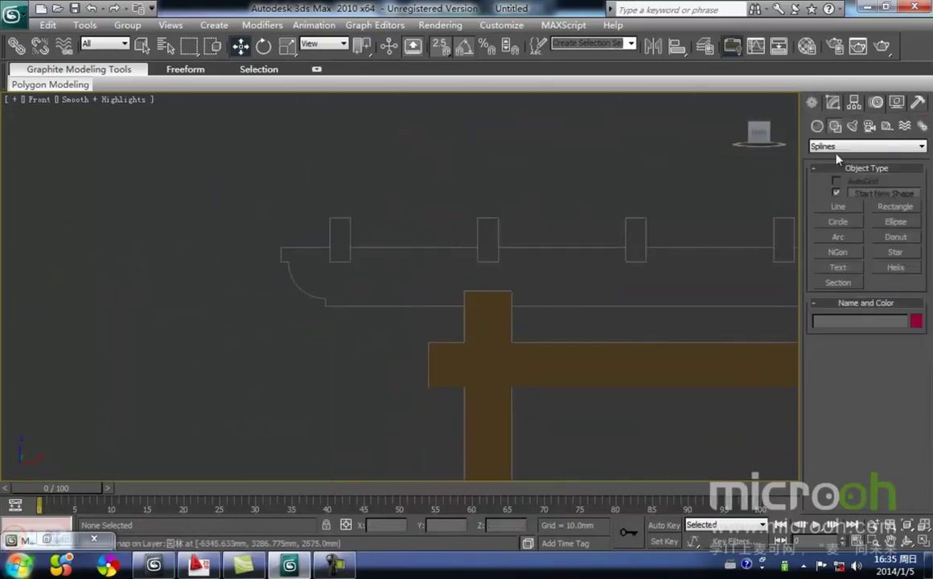
left_click(838, 206)
middle_click_drag(276, 246, 376, 233)
scroll(402, 241, "up", 3)
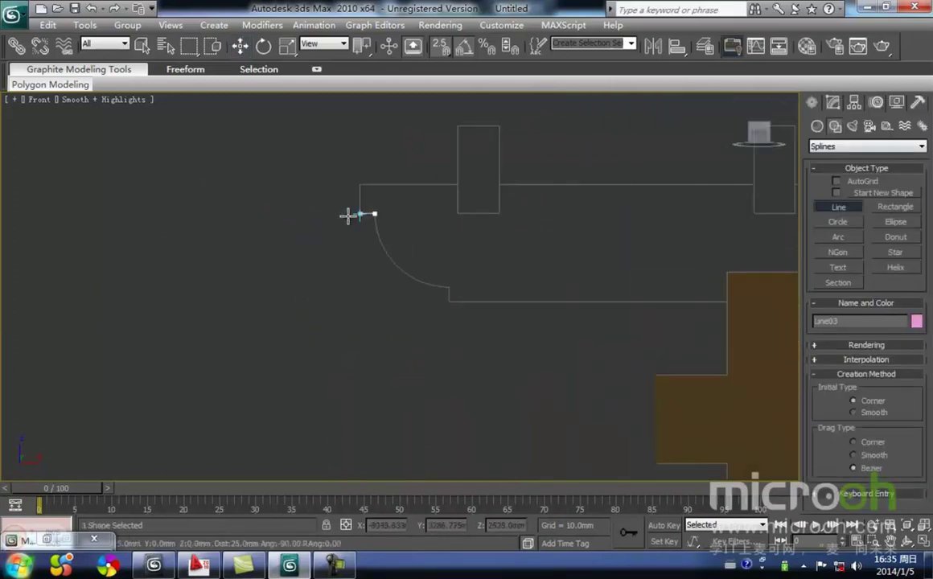
left_click(359, 180)
middle_click_drag(70, 24, 418, 304)
scroll(418, 304, "down", 3)
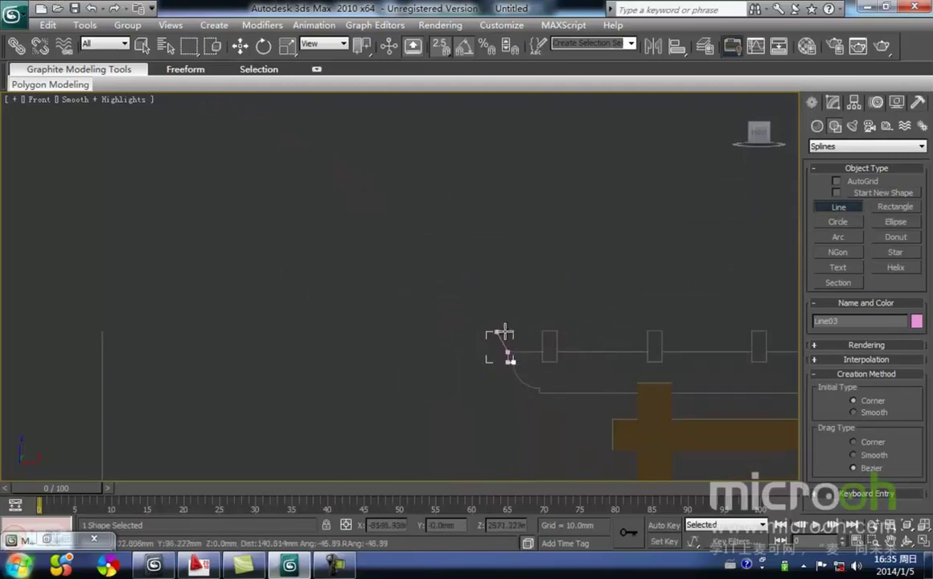
Continue the line along the beam's top edge and around the right end's ledge, finishing where the curve starts
scroll(370, 297, "down", 4)
middle_click_drag(784, 283, 397, 283)
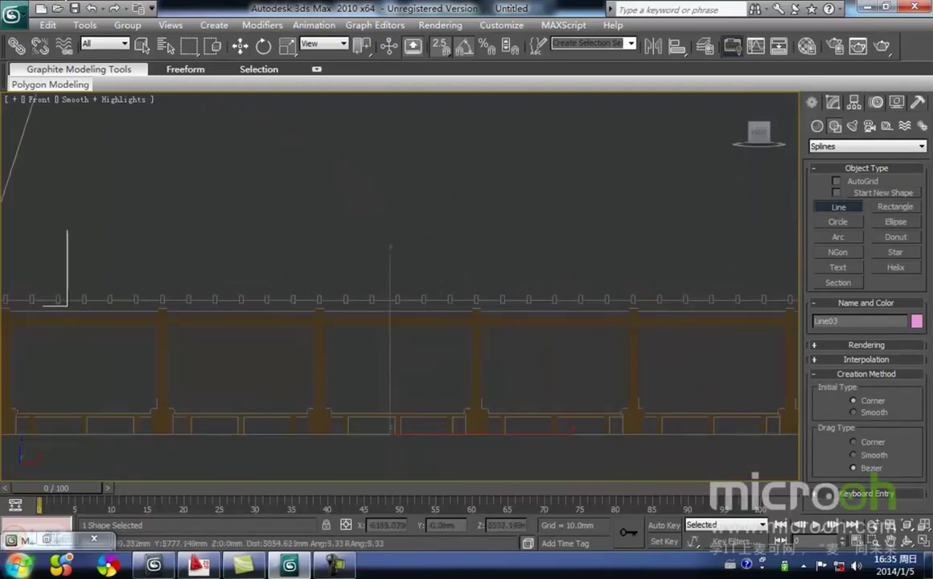
middle_click_drag(762, 245, 389, 288)
scroll(458, 346, "up", 3)
middle_click_drag(589, 407, 410, 278)
scroll(410, 278, "up", 1)
middle_click_drag(357, 328, 400, 283)
scroll(401, 284, "up", 4)
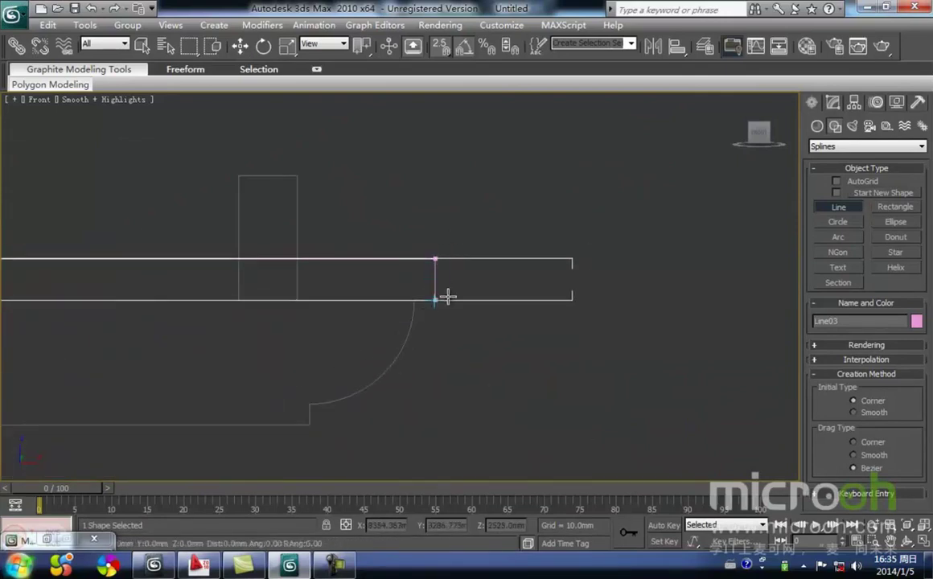
left_click(410, 289)
right_click(500, 337)
Trace the beam's bottom edge with a second line in the same shape, including the short vertical steps at both ends
middle_click_drag(499, 337, 542, 292)
middle_click_drag(515, 368, 570, 366)
middle_click_drag(409, 433, 515, 362)
left_click(546, 275)
left_click(549, 300)
scroll(80, 310, "down", 5)
middle_click_drag(96, 322, 239, 353)
scroll(193, 357, "down", 3)
middle_click_drag(174, 359, 389, 283)
middle_click_drag(5, 235, 458, 286)
scroll(386, 295, "up", 2)
scroll(386, 295, "up", 4)
middle_click_drag(306, 354, 396, 289)
scroll(396, 290, "up", 3)
left_click(402, 290)
right_click(537, 269)
right_click(562, 248)
key("Delete")
middle_click_drag(331, 199, 415, 272)
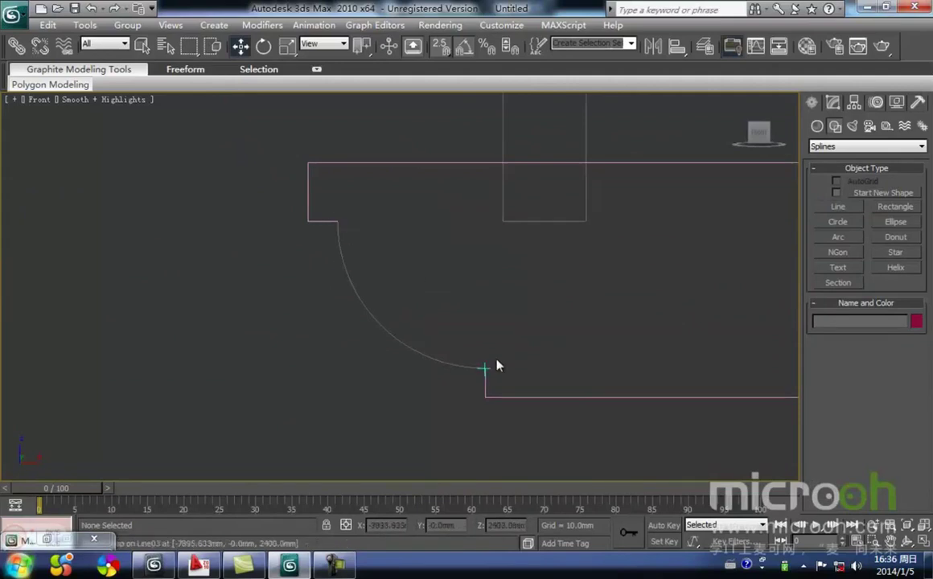
Draw an end-end-middle arc of about 125 mm radius over the curved corner at the beam's left end
left_click(855, 238)
left_click_drag(337, 217, 496, 366)
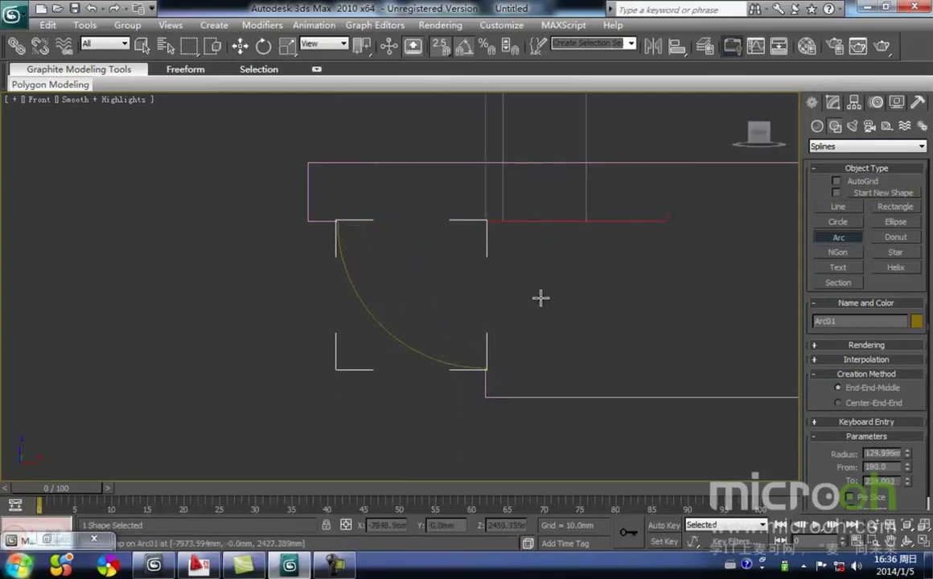
right_click(585, 304)
Draw an arc over the curved corner at the beam's right end, snapped between the two traced lines
scroll(566, 304, "down", 3)
middle_click_drag(562, 302, 477, 271)
left_click(549, 290)
scroll(542, 286, "down", 3)
scroll(515, 259, "down", 5)
middle_click_drag(580, 239, 313, 247)
middle_click_drag(591, 256, 313, 268)
middle_click_drag(519, 259, 293, 267)
middle_click_drag(511, 283, 295, 274)
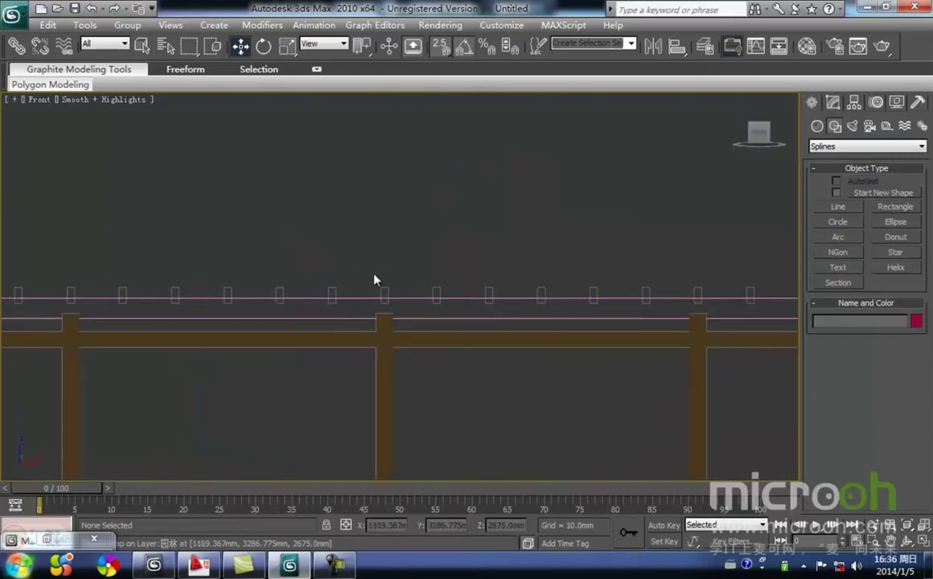
middle_click_drag(509, 263, 137, 244)
middle_click_drag(635, 273, 350, 271)
scroll(410, 281, "up", 6)
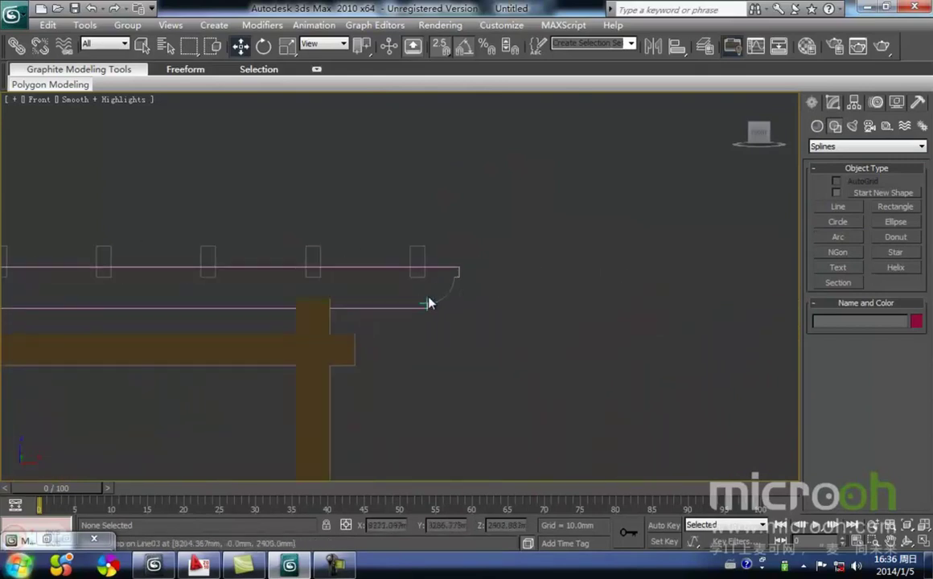
left_click(838, 237)
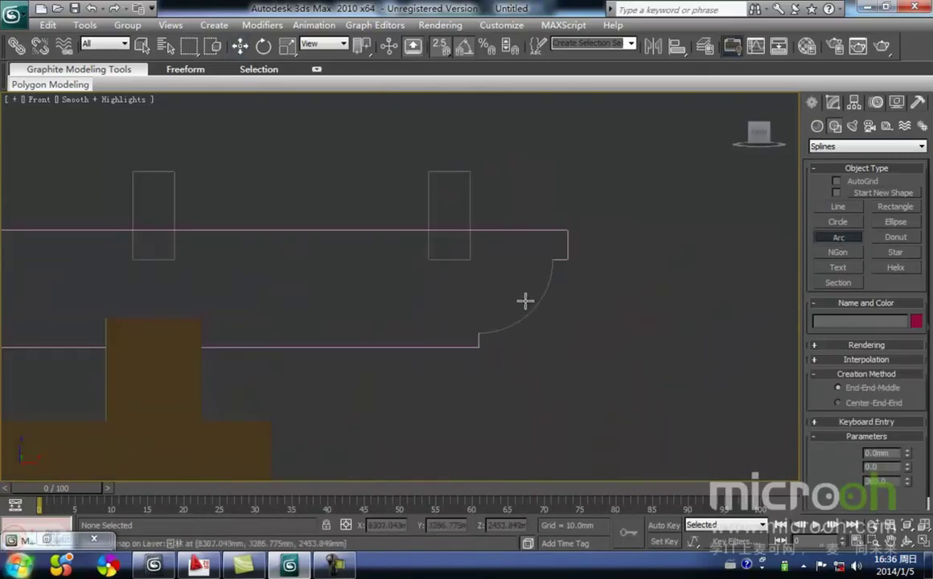
left_click_drag(467, 323, 565, 261)
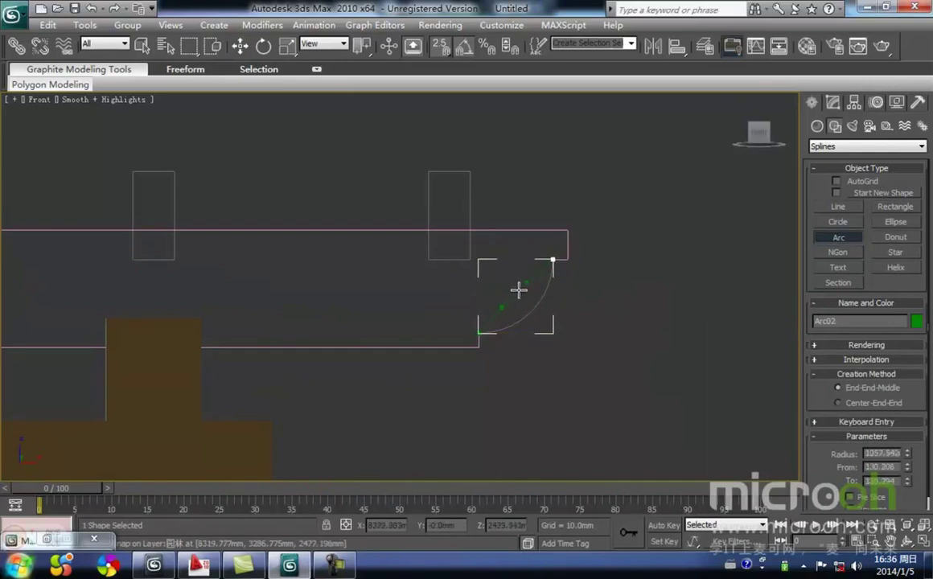
right_click(592, 301)
left_click(562, 349)
Select the traced beam line and attach the left end's arc to it
middle_click_drag(521, 336, 560, 327)
middle_click_drag(595, 292, 633, 272)
scroll(483, 252, "down", 2)
middle_click_drag(530, 280, 635, 304)
scroll(595, 270, "down", 4)
middle_click_drag(561, 233, 768, 207)
scroll(603, 211, "down", 6)
middle_click_drag(253, 220, 558, 213)
middle_click_drag(216, 257, 711, 244)
scroll(233, 236, "up", 3)
scroll(254, 207, "up", 2)
middle_click_drag(218, 158, 587, 354)
scroll(454, 268, "up", 2)
middle_click_drag(551, 236, 515, 283)
left_click_drag(449, 188, 448, 184)
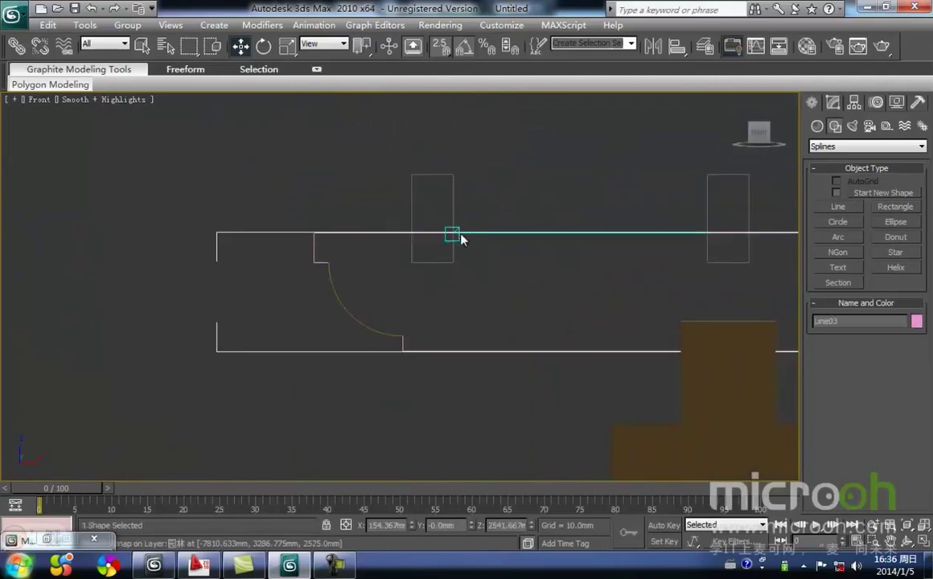
right_click(451, 232)
left_click(434, 257)
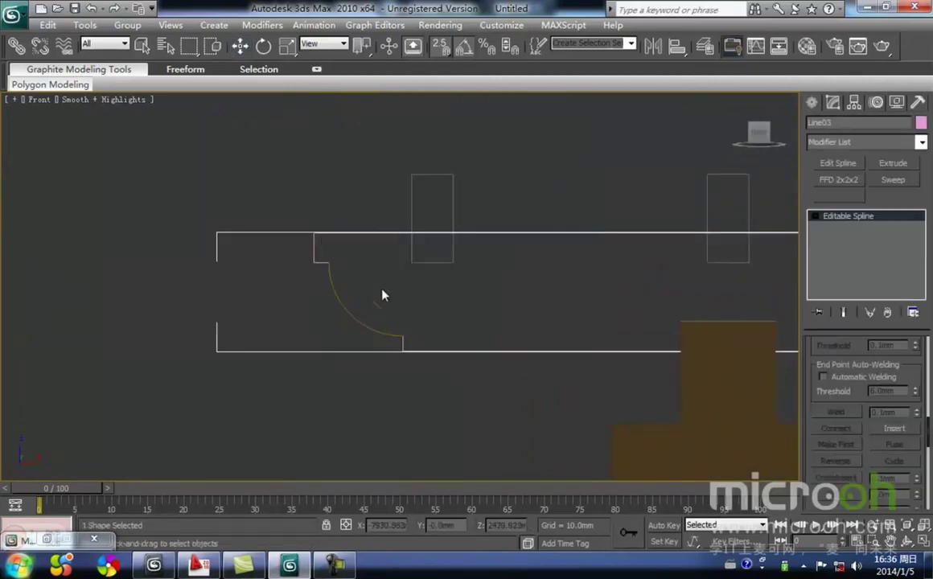
left_click(344, 311)
Attach the right end's arc to the beam spline as well and finish attaching
middle_click_drag(502, 273, 148, 285)
scroll(481, 258, "down", 10)
middle_click_drag(591, 341, 441, 332)
scroll(515, 324, "up", 4)
middle_click_drag(603, 366, 425, 373)
scroll(446, 263, "up", 4)
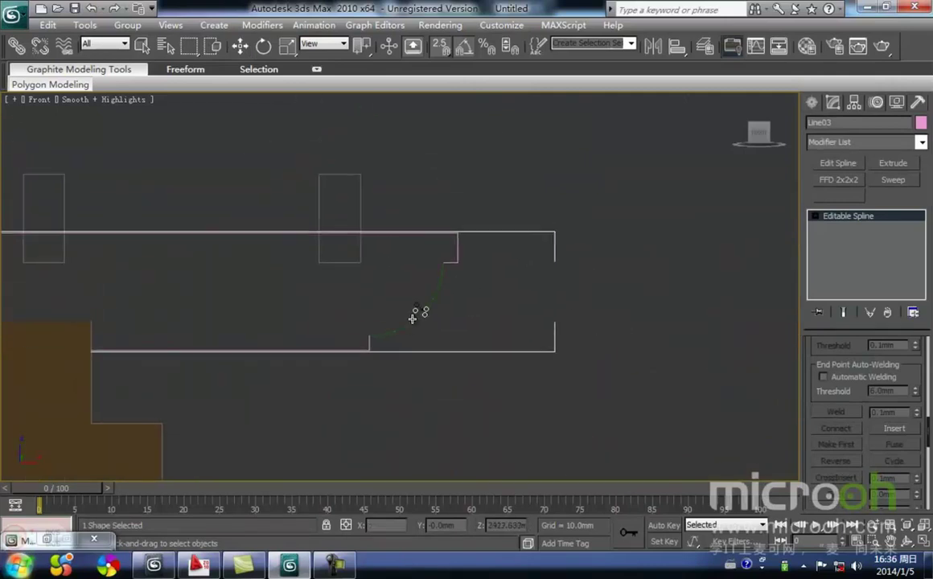
key("Delete")
middle_click_drag(418, 312, 503, 313)
left_click_drag(554, 339, 431, 182)
Enter vertex editing on the beam spline and weld the vertices at the right arc's lower end
left_click(816, 217)
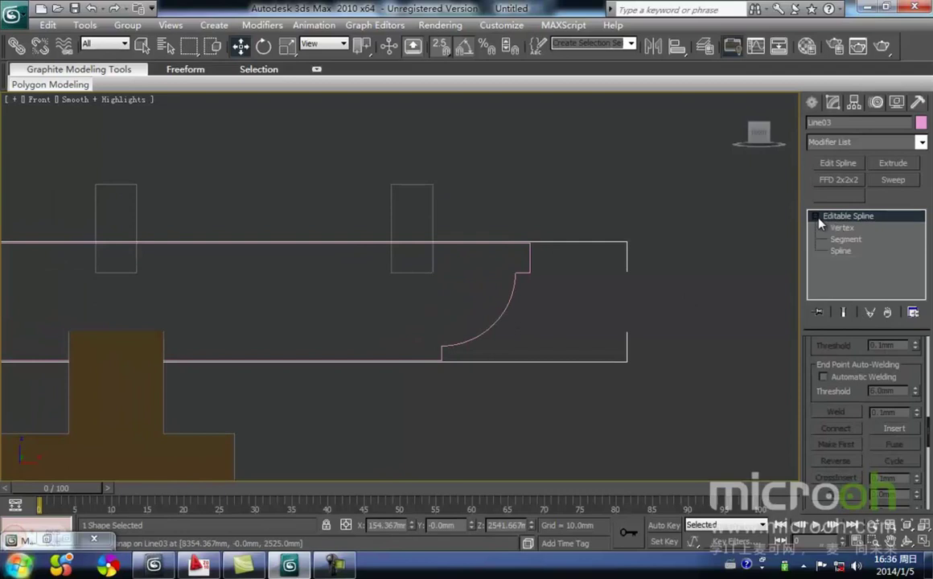
left_click(841, 227)
middle_click_drag(427, 359, 438, 331)
scroll(439, 331, "up", 2)
left_click(474, 329)
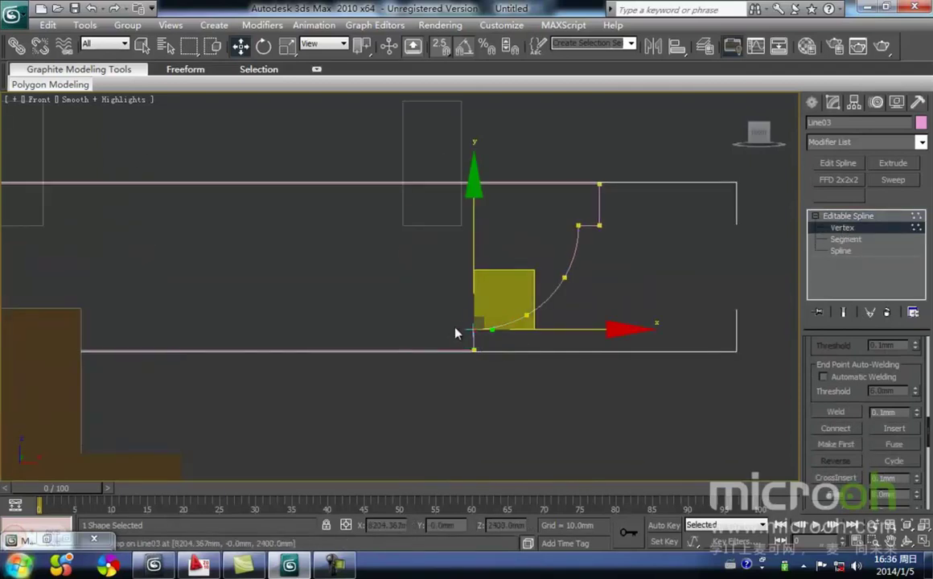
right_click(473, 326)
left_click(434, 439)
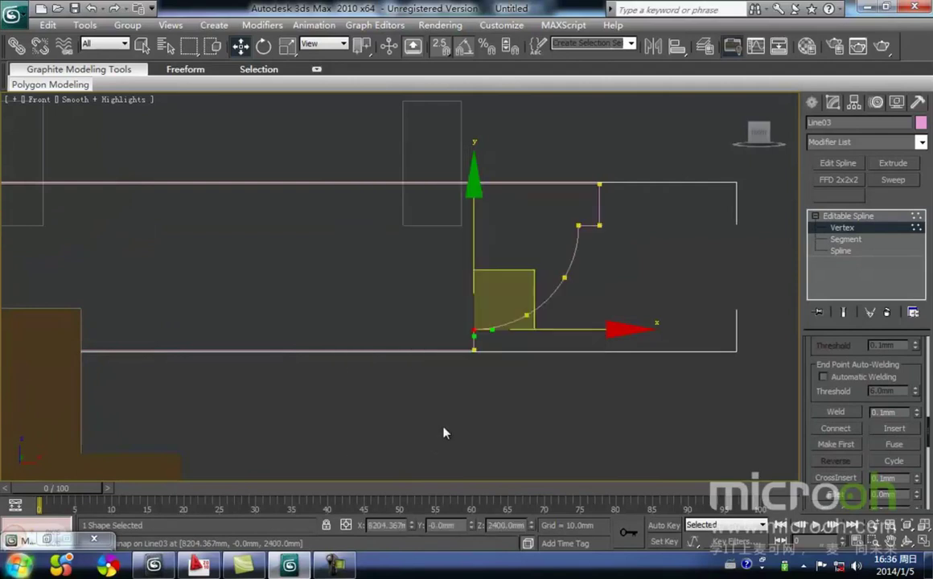
Weld the overlapping vertices where the right arc meets the upper ledge
left_click(628, 270)
left_click_drag(590, 251, 557, 203)
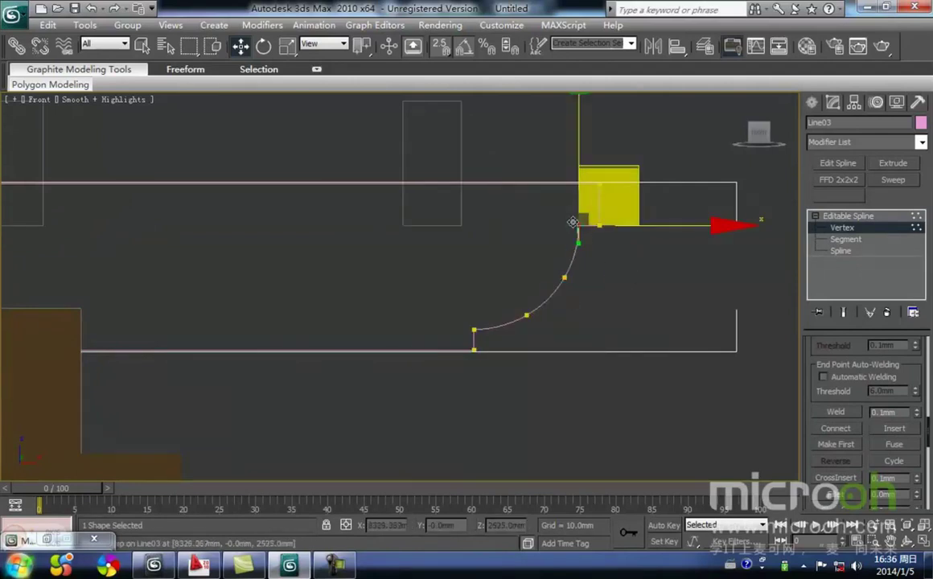
right_click(574, 223)
left_click(528, 329)
Weld the overlapping vertices where the left arc meets the upper ledge
scroll(658, 287, "down", 3)
scroll(390, 283, "down", 1)
scroll(390, 283, "down", 1)
middle_click_drag(331, 267, 888, 308)
mouse_move(369, 293)
middle_mouse_down()
mouse_move(493, 282)
mouse_move(877, 279)
middle_mouse_up()
scroll(480, 318, "up", 2)
scroll(591, 309, "up", 3)
middle_click_drag(615, 297, 305, 298)
left_click(474, 295)
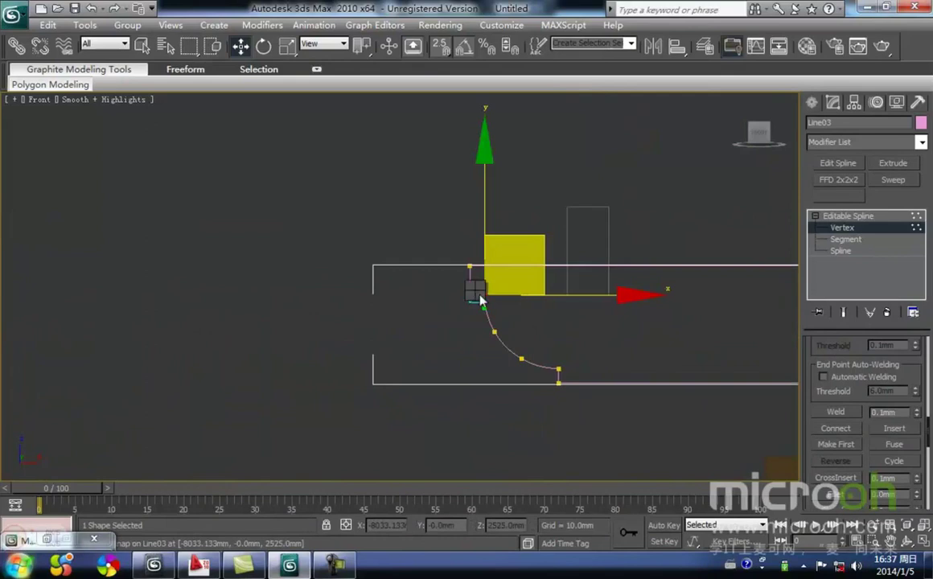
right_click(479, 298)
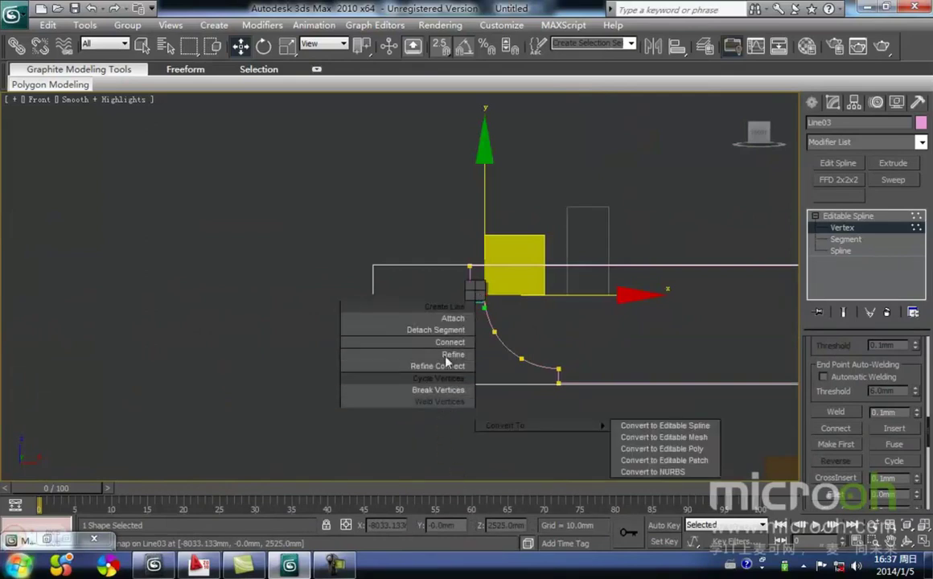
left_click(434, 401)
Weld the overlapping vertices at the left arc's lower end and leave vertex editing
middle_click_drag(488, 388, 375, 380)
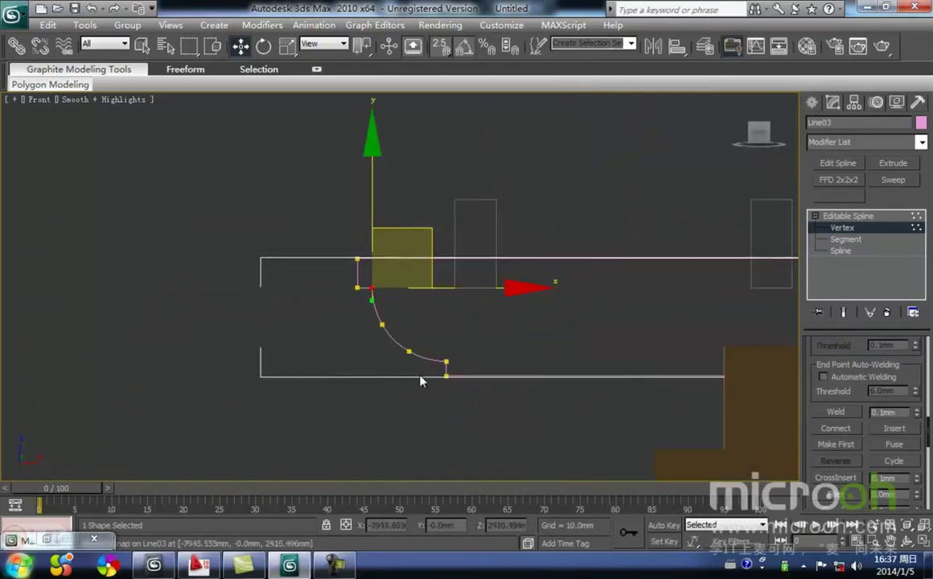
scroll(386, 381, "up", 2)
left_click_drag(483, 392, 462, 383)
left_click(463, 389)
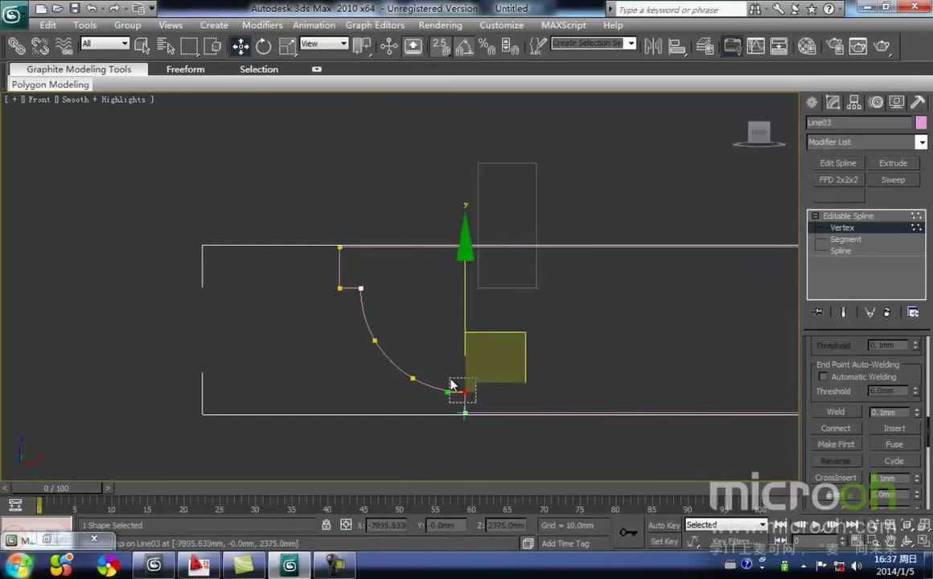
right_click(463, 392)
left_click(404, 515)
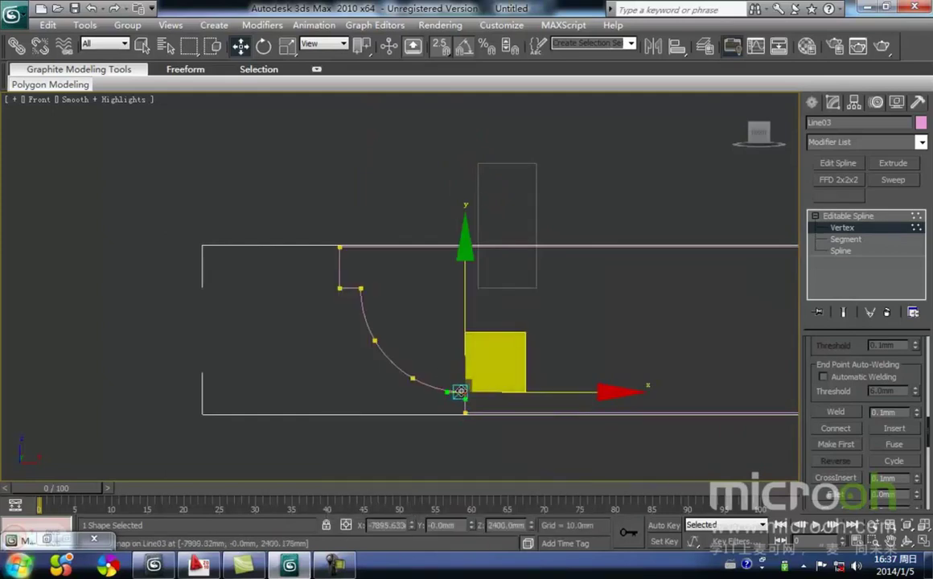
right_click(456, 389)
left_click(417, 499)
left_click(436, 430)
middle_click_drag(447, 419, 312, 398)
scroll(312, 398, "down", 2)
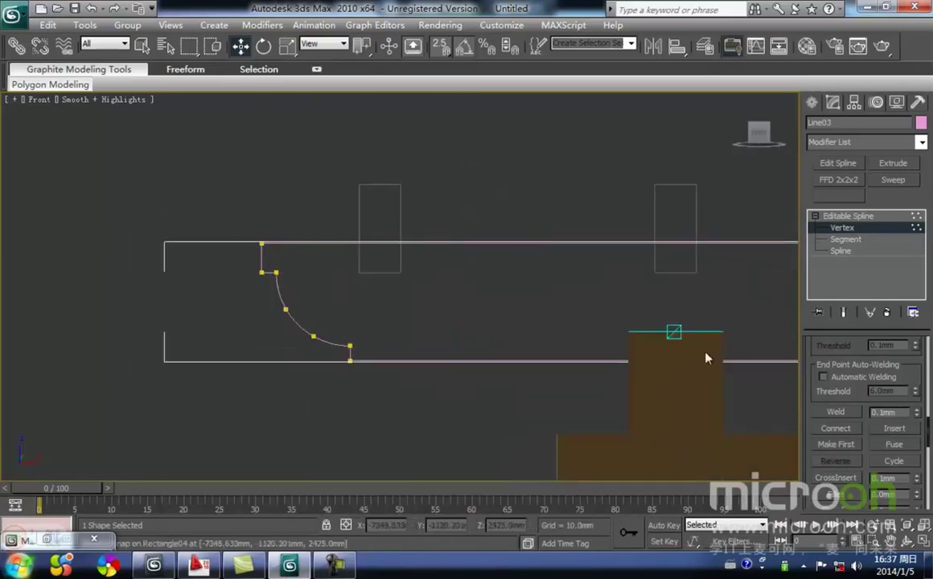
left_click(841, 229)
left_click(836, 229)
left_click(815, 217)
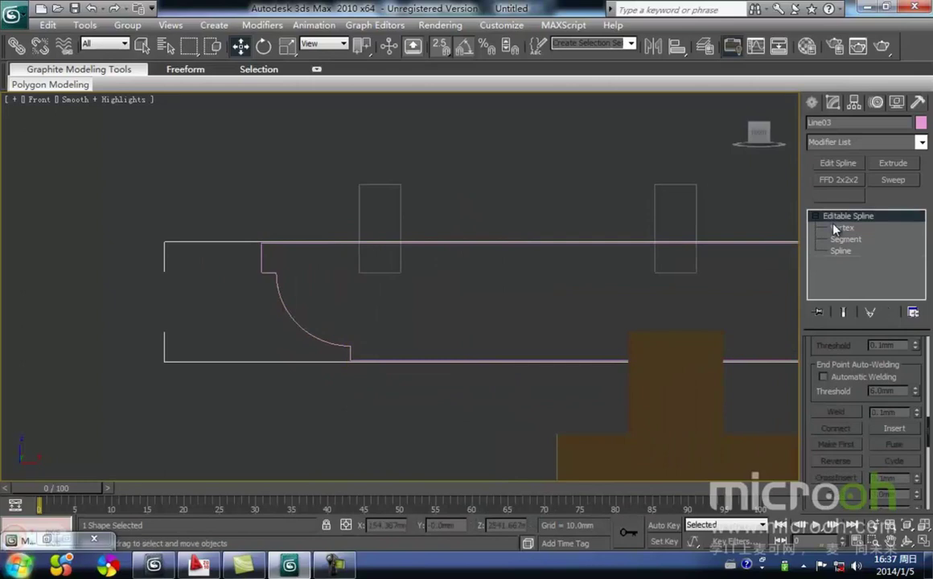
key("Delete")
middle_click_drag(424, 279, 333, 312)
left_click_drag(298, 309, 279, 304)
Measure the width of the roof beam's cross-section above the pillar with a Tape helper in the left view
middle_click_drag(316, 308, 319, 299)
scroll(318, 299, "down", 2)
key("l")
key("z")
scroll(398, 277, "down", 6)
middle_click_drag(434, 254, 242, 273)
scroll(385, 287, "up", 1)
middle_click_drag(385, 287, 460, 271)
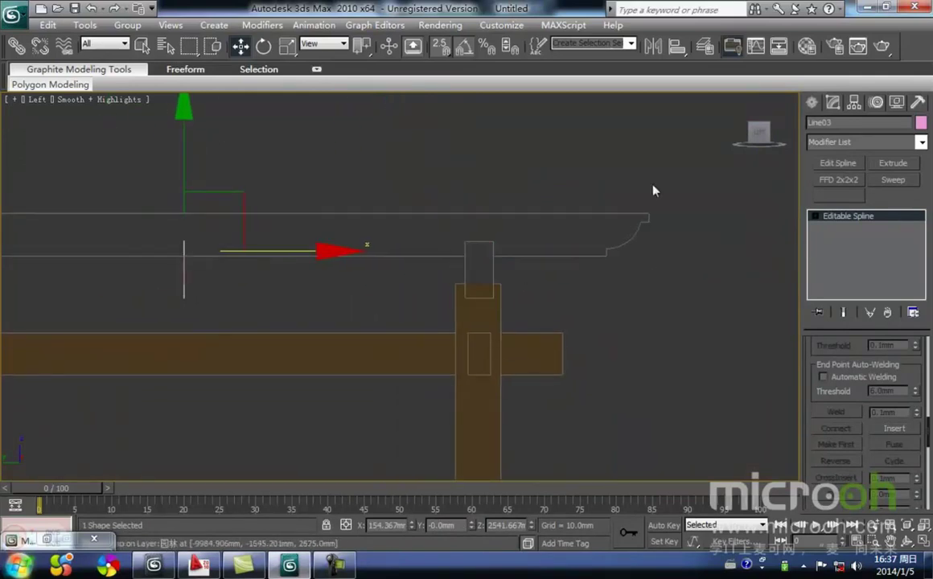
left_click(814, 106)
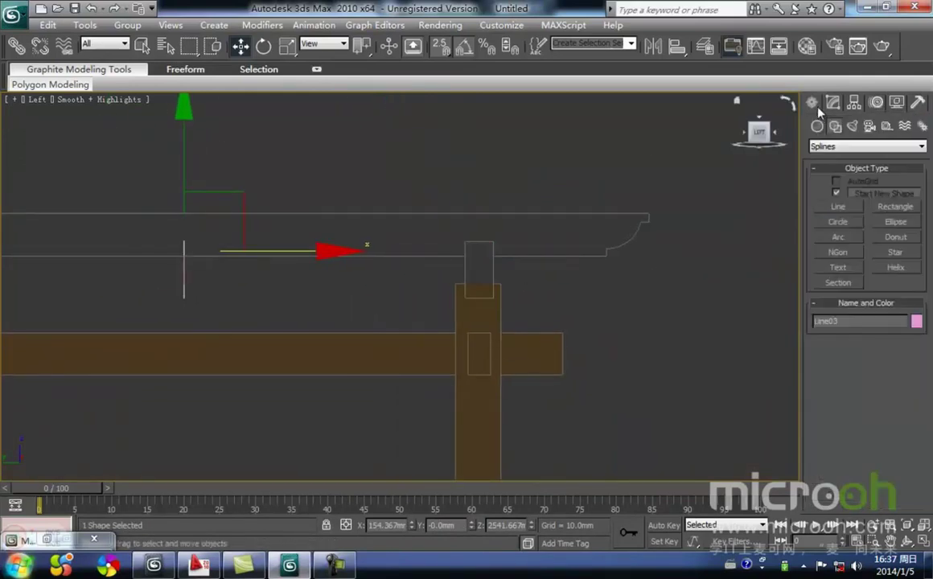
left_click(887, 126)
left_click(894, 240)
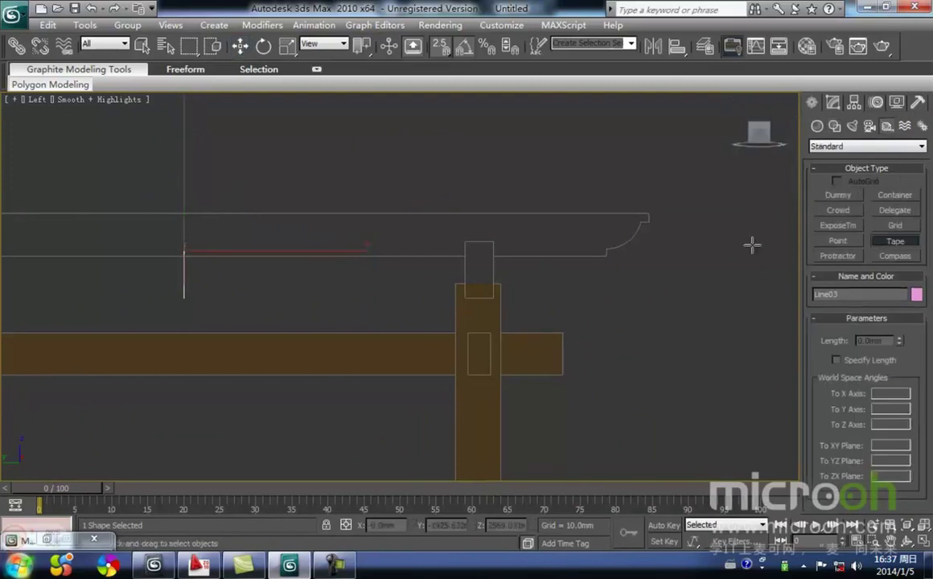
left_click(464, 239)
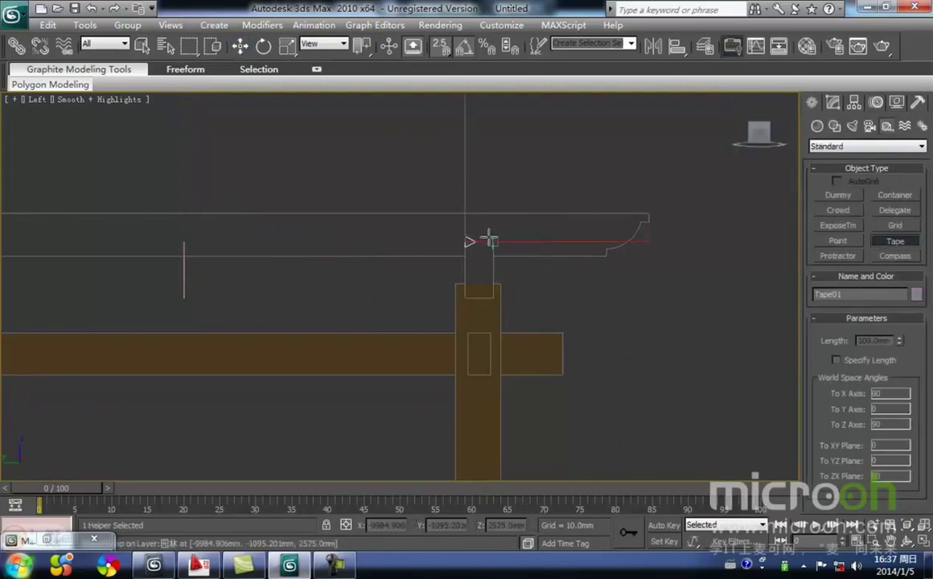
Delete the Tape helper from the beam's cross-section above the pillar
key("w")
left_click_drag(525, 259, 424, 191)
key("Delete")
Extrude the long roof beam's outline by 100 mm
left_click_drag(212, 275, 137, 235)
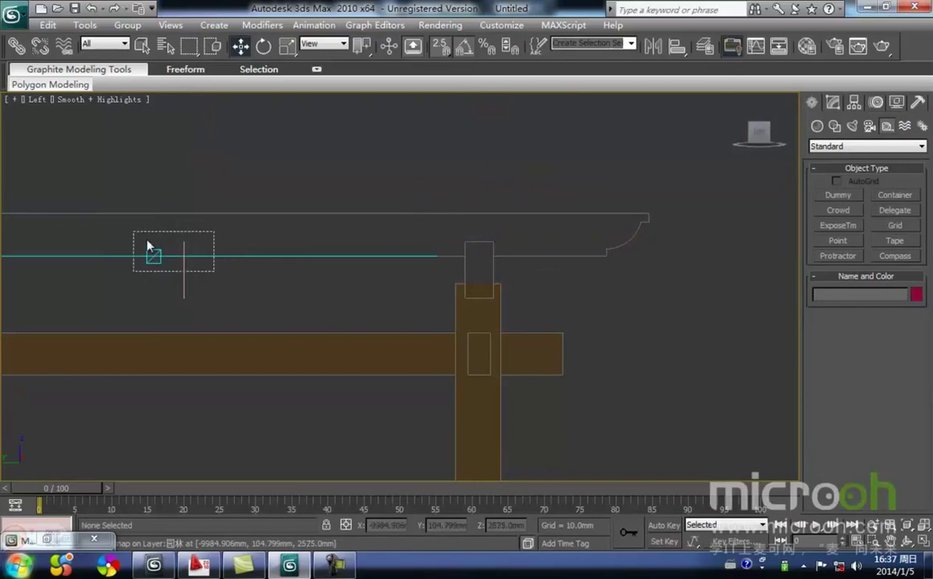
left_click(832, 104)
left_click(891, 163)
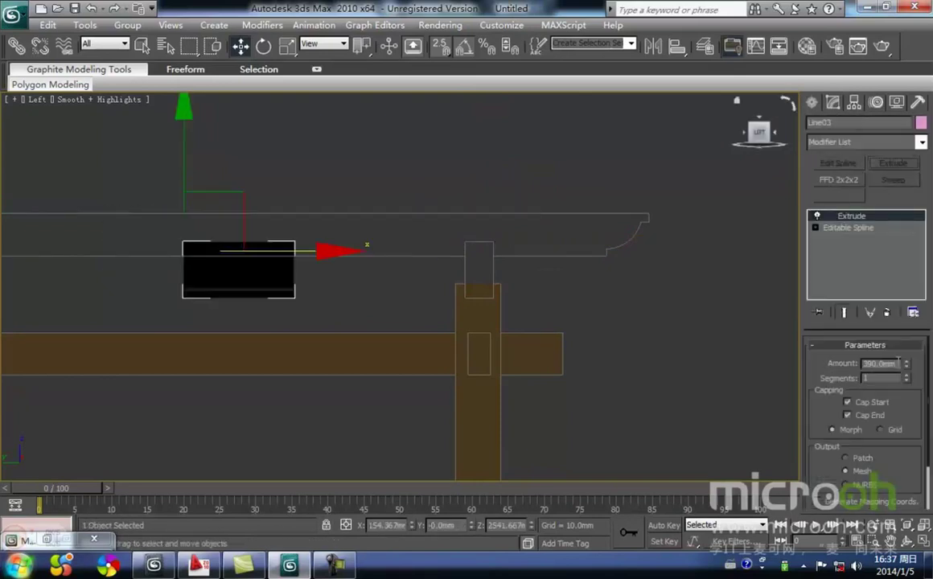
type("100")
key("Return")
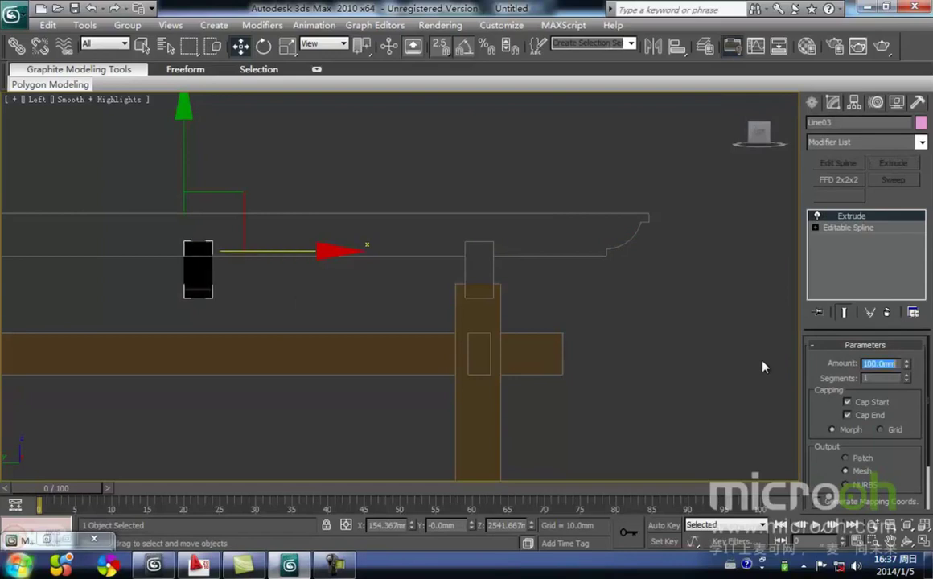
Move the extruded beam in the left view onto its cross-section outline above the right-hand pillar
left_click(336, 295)
scroll(241, 288, "up", 2)
middle_click_drag(247, 290, 347, 273)
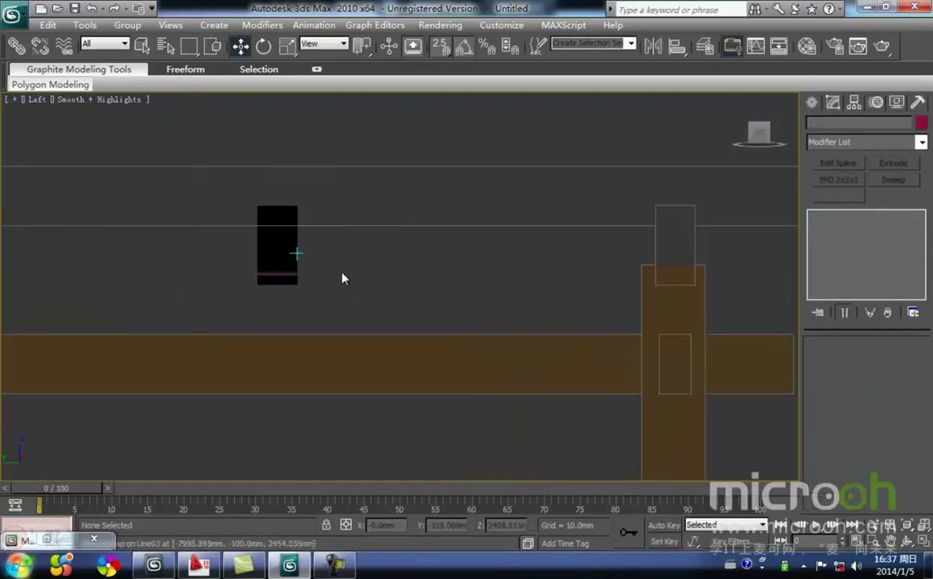
left_click_drag(198, 175, 197, 174)
left_click_drag(339, 224, 622, 210)
middle_click_drag(631, 212, 332, 358)
scroll(402, 222, "up", 3)
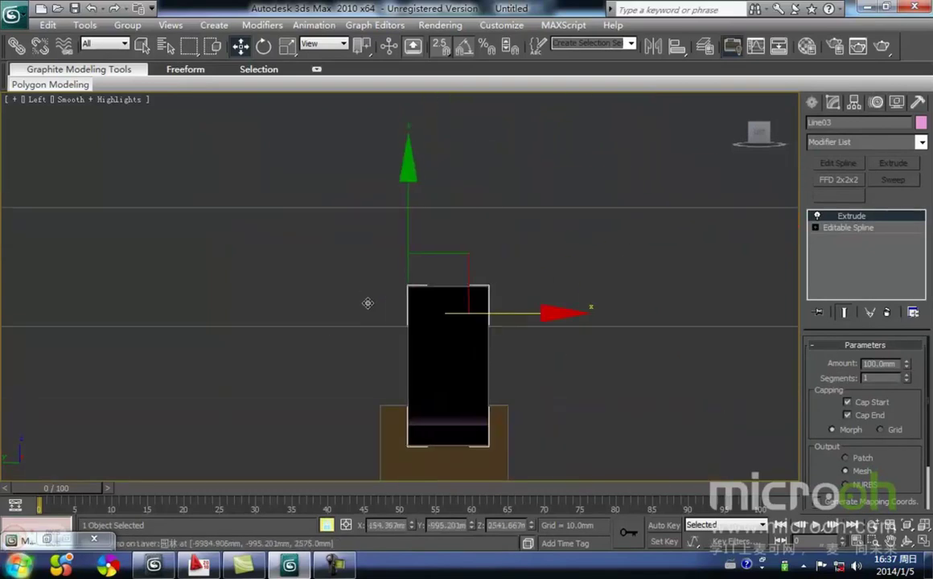
Inspect the curved end and side faces of the extruded beam from an angled view
scroll(434, 281, "down", 5)
middle_click_drag(462, 271, 477, 354, "alt")
scroll(477, 353, "up", 5)
middle_click_drag(309, 408, 499, 256)
scroll(443, 422, "up", 3)
middle_click_drag(421, 372, 232, 374)
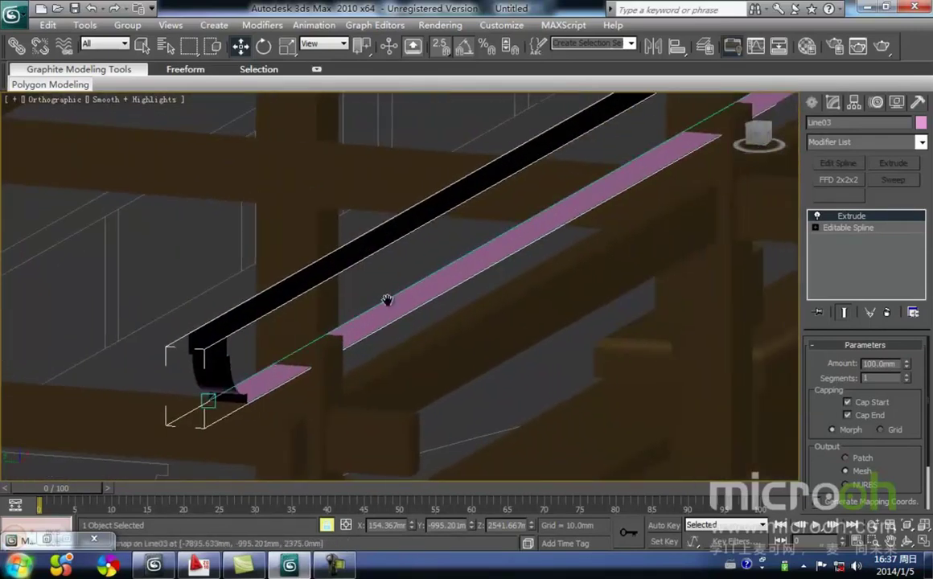
middle_click_drag(404, 294, 364, 360, "alt")
scroll(324, 322, "up", 1)
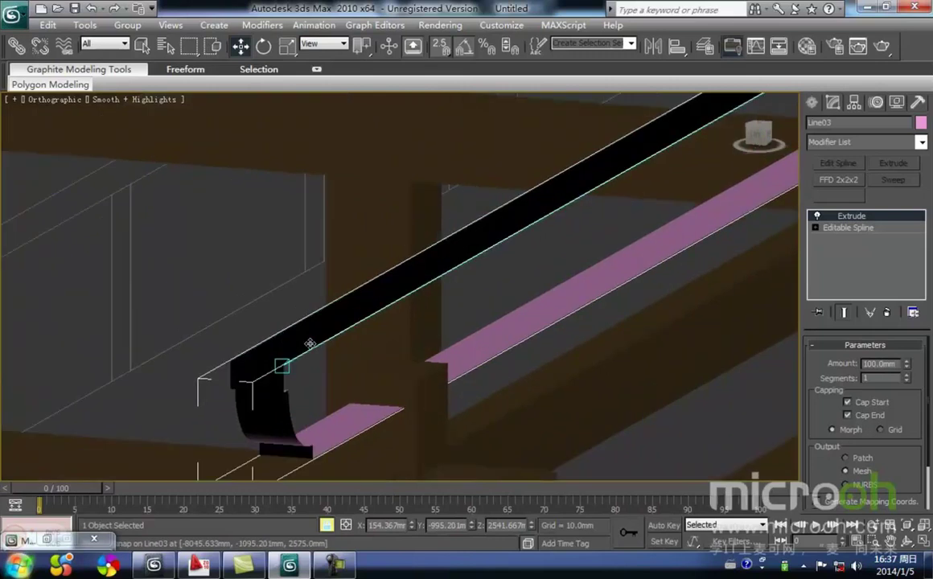
scroll(364, 298, "down", 1)
middle_click_drag(337, 336, 412, 313)
Remove the Extrude modifier from the beam and open its outline for vertex editing at the left end in the front view
key("f")
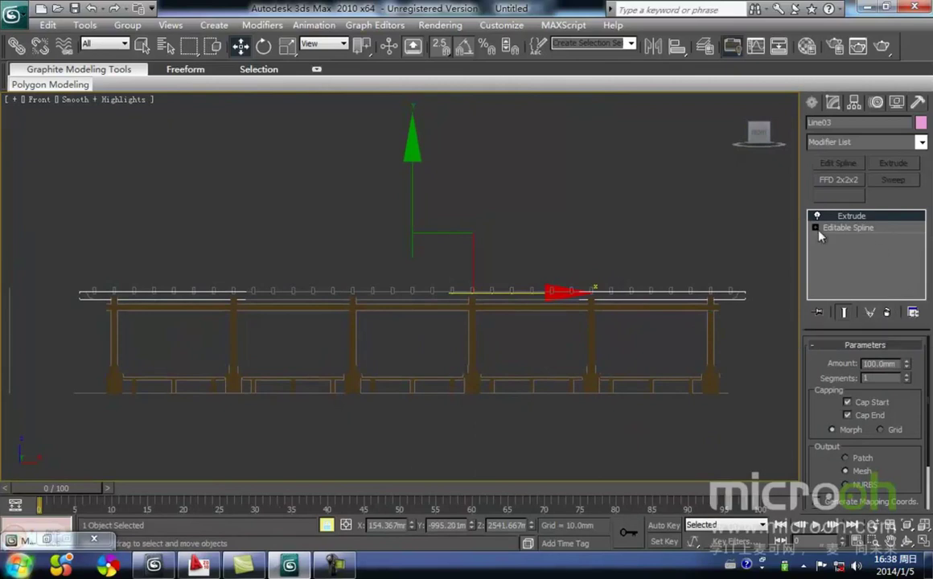
left_click(886, 315)
middle_click_drag(218, 221, 446, 194)
scroll(220, 258, "up", 5)
middle_click_drag(126, 219, 635, 352)
left_click(463, 360)
scroll(510, 362, "up", 2)
middle_click_drag(515, 365, 472, 328)
scroll(471, 354, "up", 4)
scroll(447, 331, "up", 2)
left_click(417, 351)
left_click(840, 228)
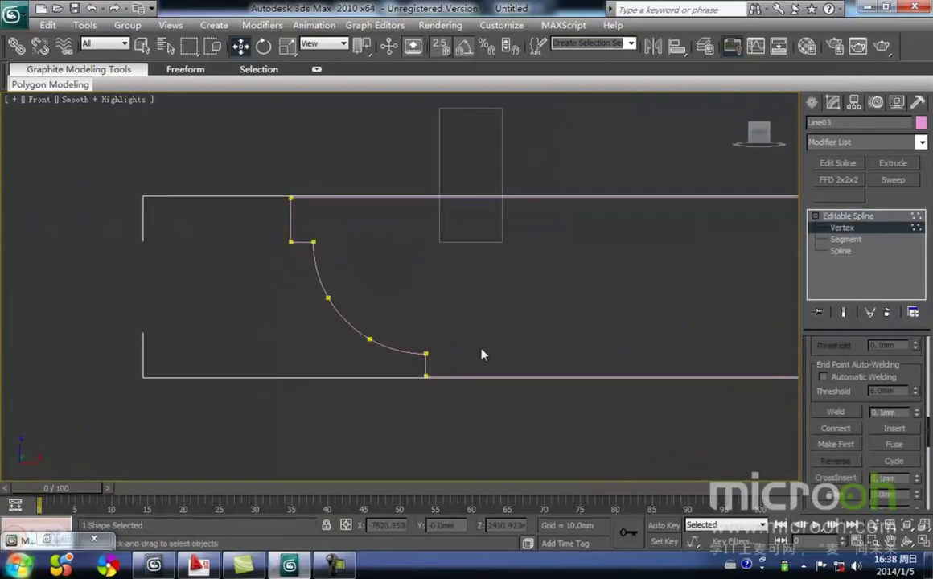
Test whether the vertices at both ends of the left arc are joined by shifting each one and undoing the move
left_click(423, 354)
left_click_drag(484, 303, 500, 246)
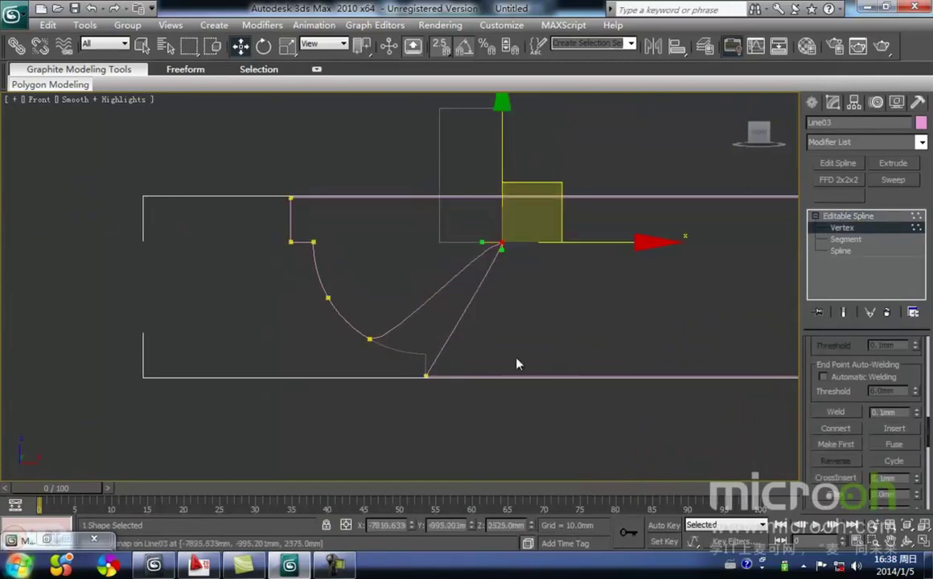
middle_click_drag(492, 343, 489, 362)
key("ctrl+z")
left_click_drag(311, 260, 431, 238)
key("ctrl+z")
Weld the overlapping vertices at the left arc's upper end, where it meets the ledge
left_click(354, 291)
left_click_drag(296, 247, 295, 242)
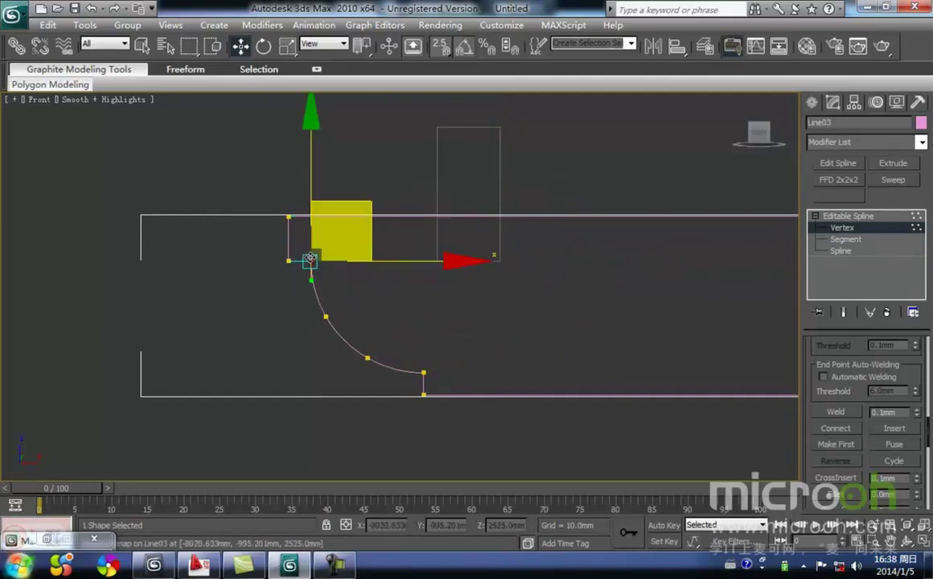
right_click(312, 263)
left_click(260, 373)
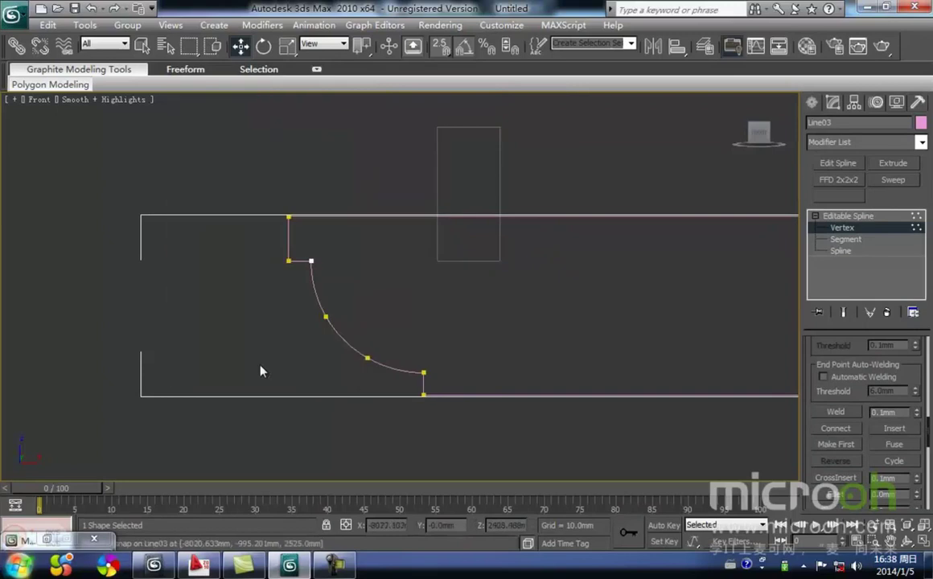
left_click(305, 255)
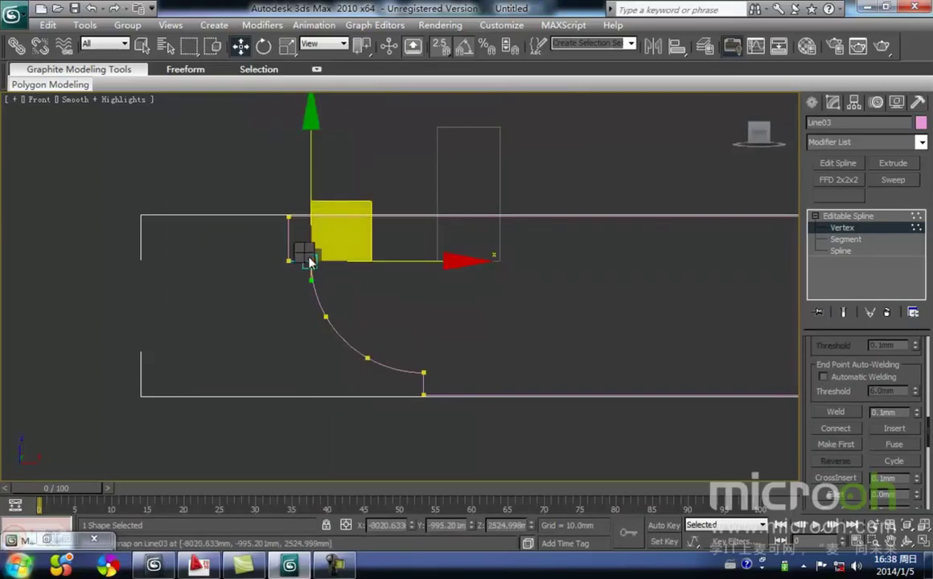
right_click(304, 259)
left_click(266, 372)
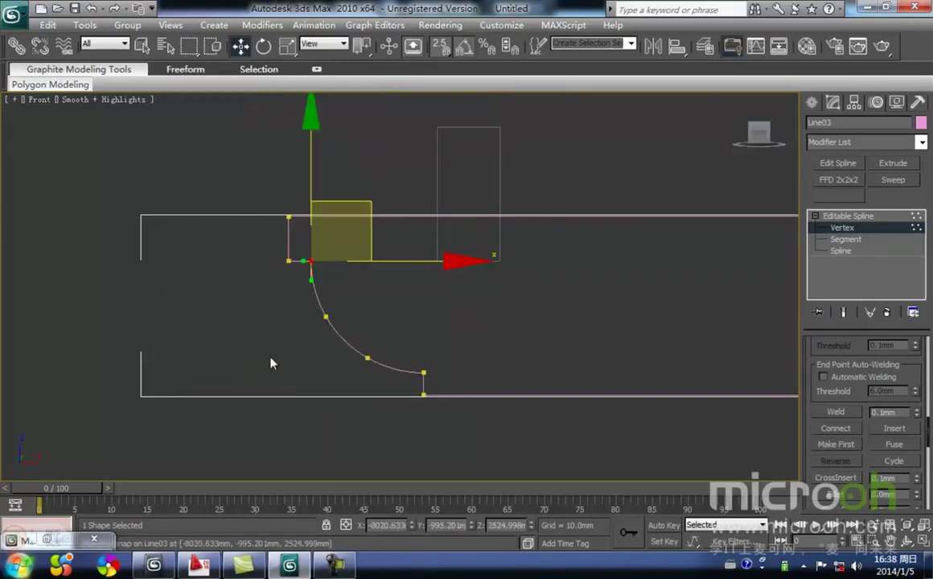
Test the weld at the left arc's upper end by shifting the vertex and undoing the move
left_click(309, 263)
left_click_drag(369, 246, 404, 279)
scroll(441, 317, "up", 3)
middle_click_drag(389, 310, 488, 356)
key("ctrl+z")
left_click(506, 370)
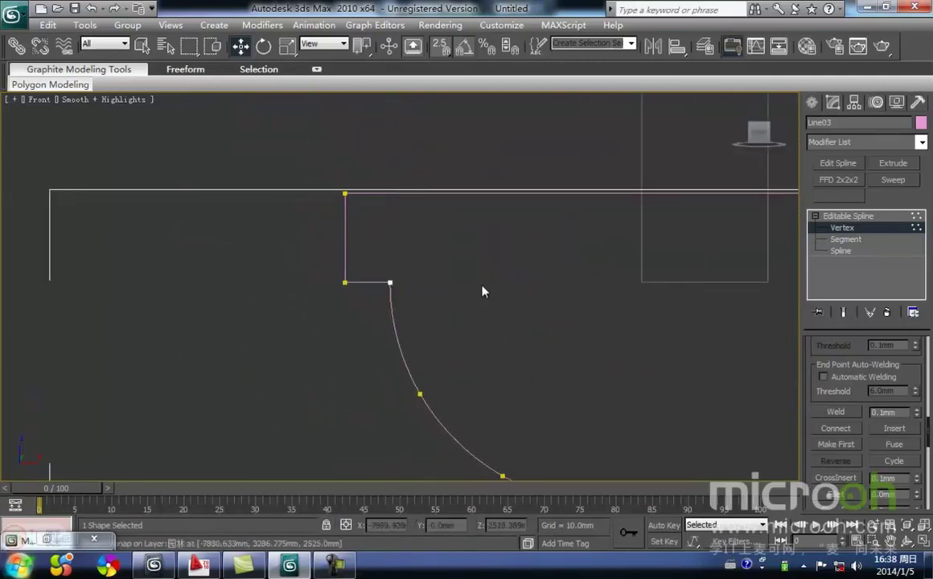
Leave vertex editing, extrude the beam outline again by 100 mm and check its faces from an angled view
middle_click_drag(481, 286, 486, 274)
key("1")
left_click(552, 292)
left_click_drag(430, 300, 328, 131)
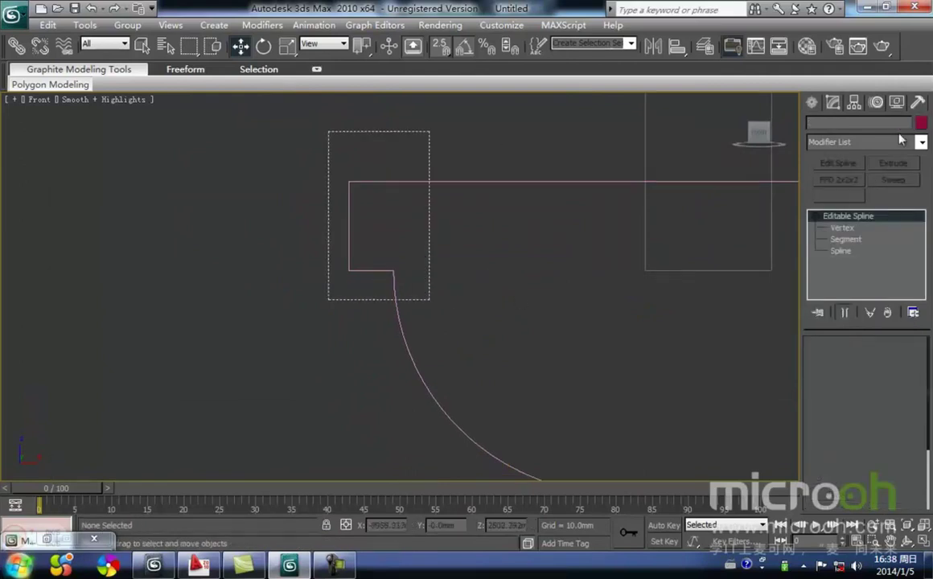
left_click(896, 166)
scroll(458, 202, "down", 5)
middle_click_drag(459, 202, 347, 268, "alt")
scroll(661, 373, "up", 5)
middle_click_drag(215, 235, 201, 245)
scroll(246, 265, "down", 6)
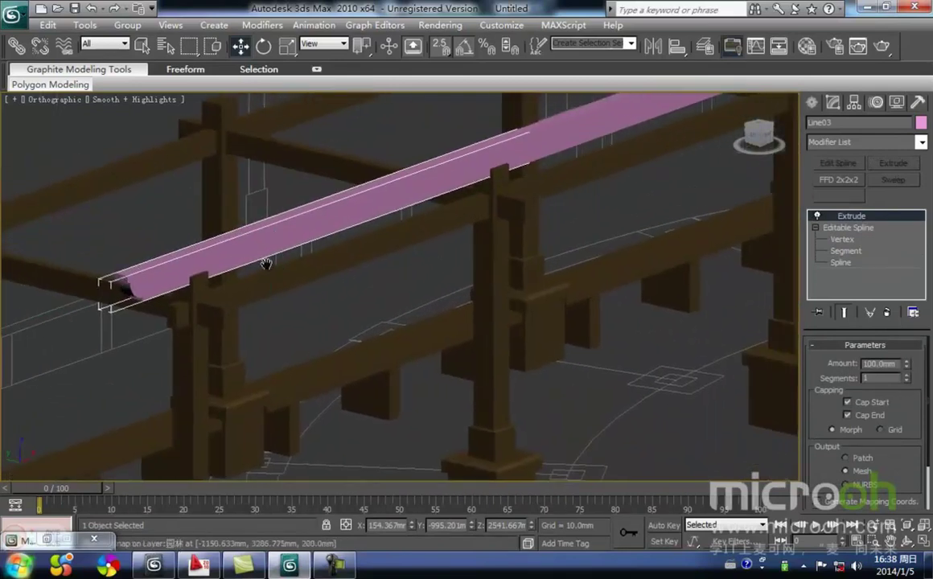
Assign the 木纹 material to the beam above the right-hand pillar in the left view
key("l")
key("z")
scroll(506, 262, "down", 4)
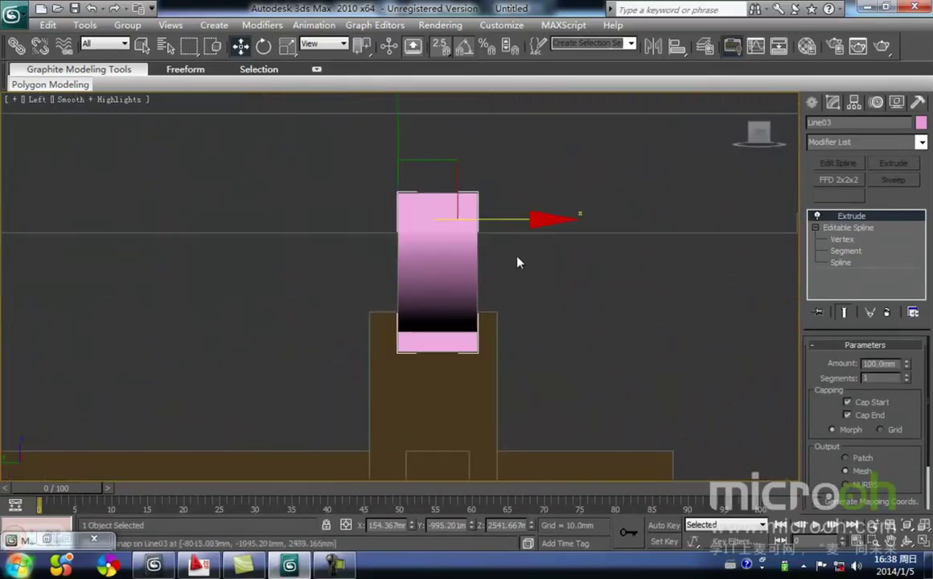
left_click(516, 252)
middle_click_drag(516, 251, 566, 256)
scroll(555, 256, "down", 2)
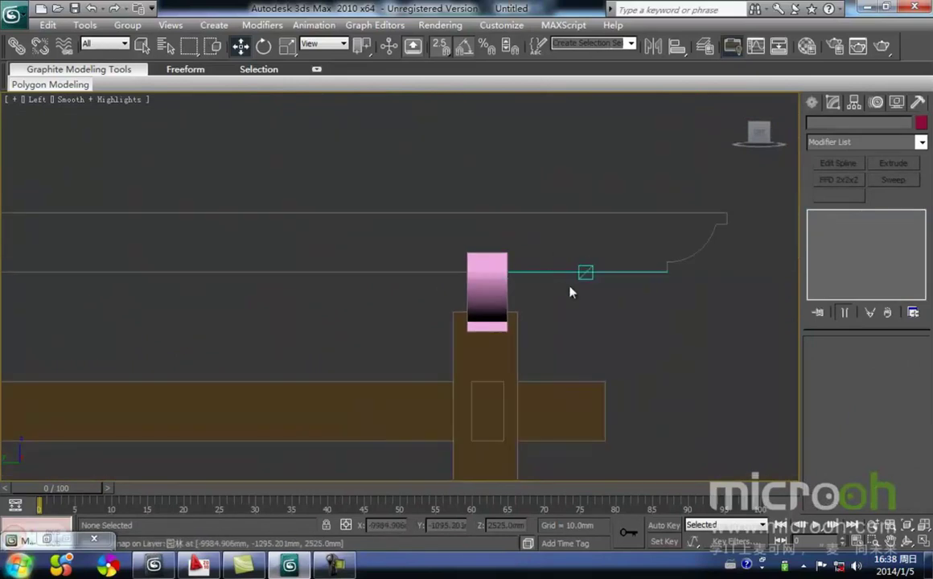
left_click(492, 278)
middle_click_drag(377, 219, 494, 233)
key("m")
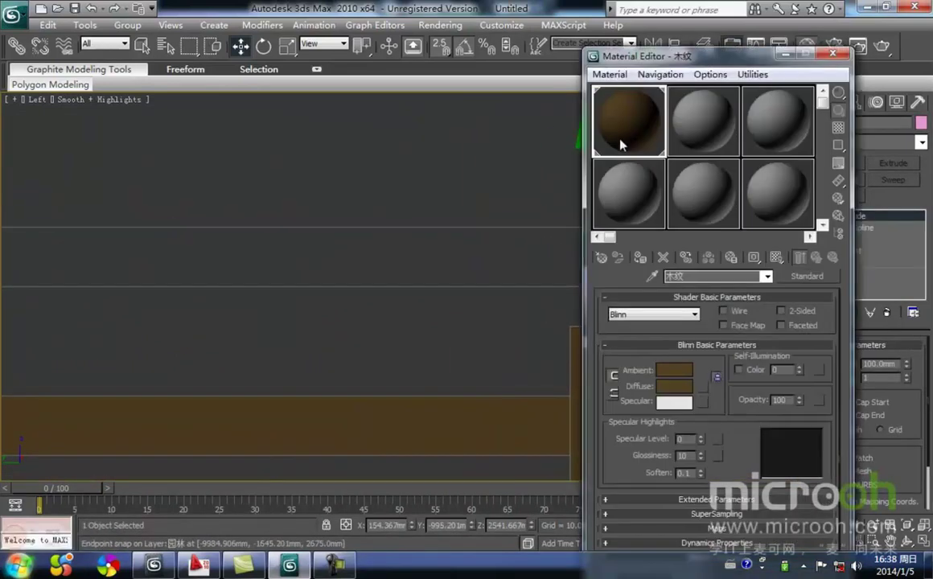
left_click(832, 54)
Copy the beam horizontally onto the matching cross-section outline above the left-hand pillar in the left view
scroll(375, 233, "down", 3)
middle_click_drag(394, 236, 483, 231)
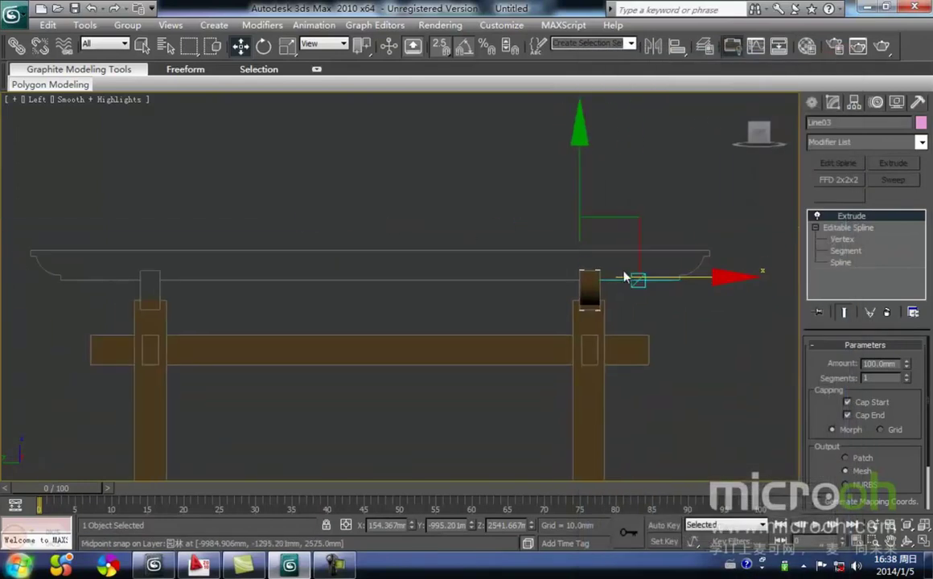
left_click(618, 273)
left_click_drag(618, 274, 518, 233)
key("space")
left_click_drag(571, 266, 139, 268, "shift")
left_click(477, 345)
mouse_move(388, 204)
middle_mouse_down()
mouse_move(424, 221)
mouse_move(283, 251)
mouse_move(280, 236)
middle_mouse_up()
left_click(378, 224)
middle_click_drag(356, 257, 329, 260)
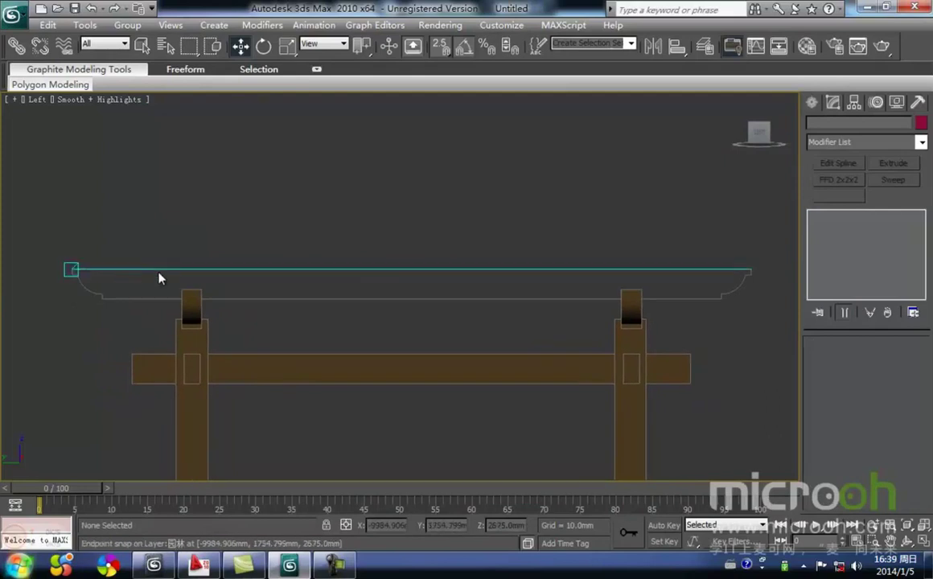
middle_click_drag(123, 275, 111, 298)
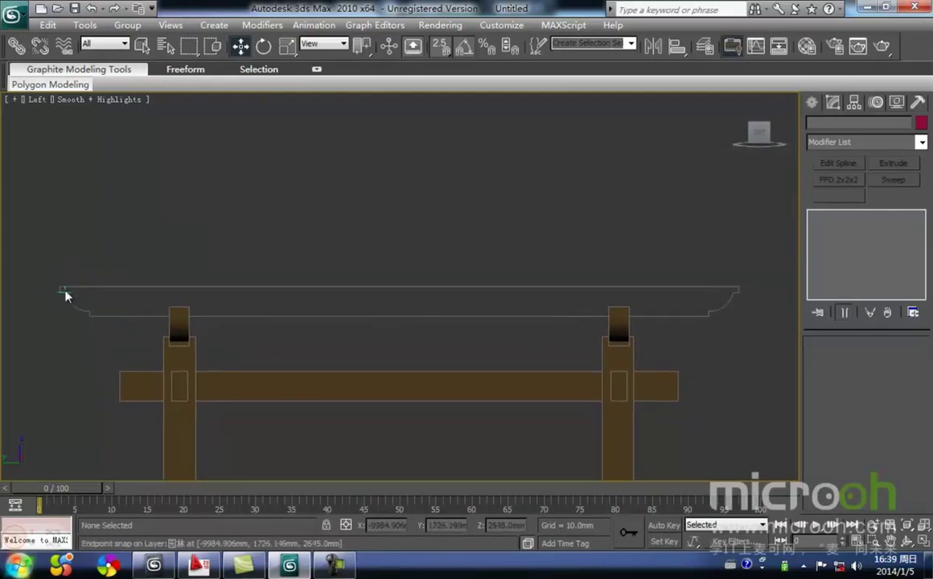
Trace the upper ledge of the cross beam's outline from its left end to its right end with the Line tool
left_click(810, 103)
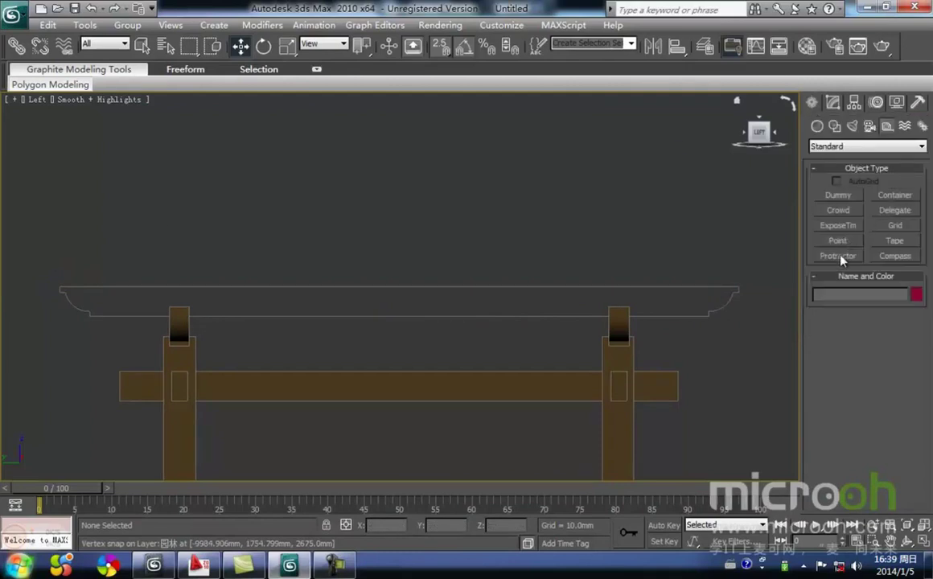
left_click(832, 127)
left_click(837, 208)
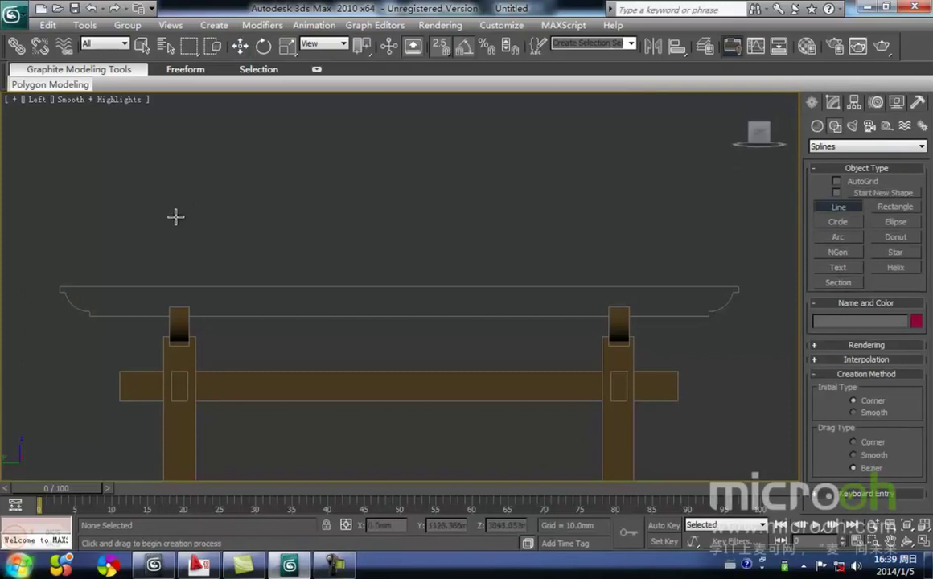
middle_click_drag(135, 236, 368, 181)
scroll(369, 181, "up", 5)
middle_click_drag(215, 192, 496, 342)
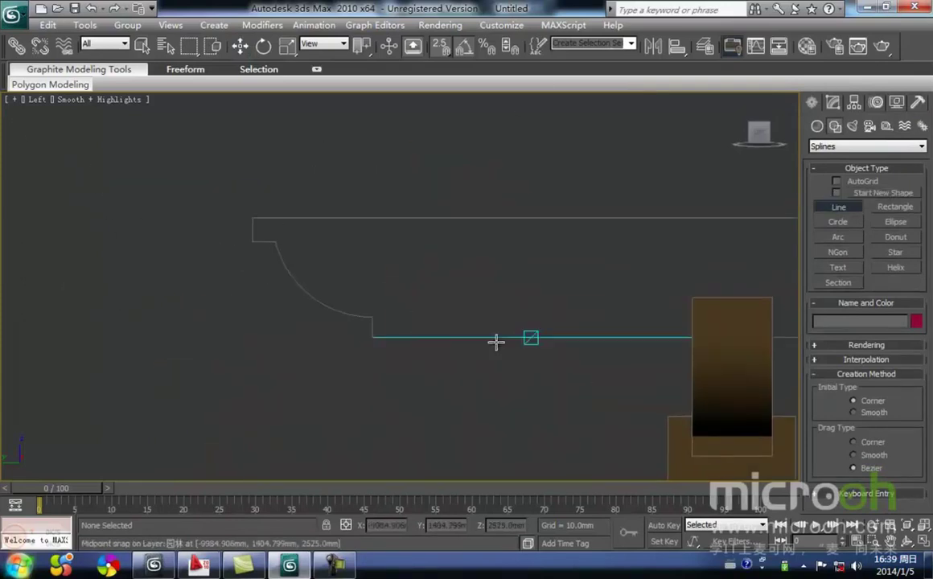
left_click(239, 217)
scroll(480, 133, "down", 2)
middle_click_drag(483, 138, 399, 291)
scroll(400, 291, "down", 3)
key("i")
scroll(456, 300, "down", 2)
scroll(454, 321, "up", 3)
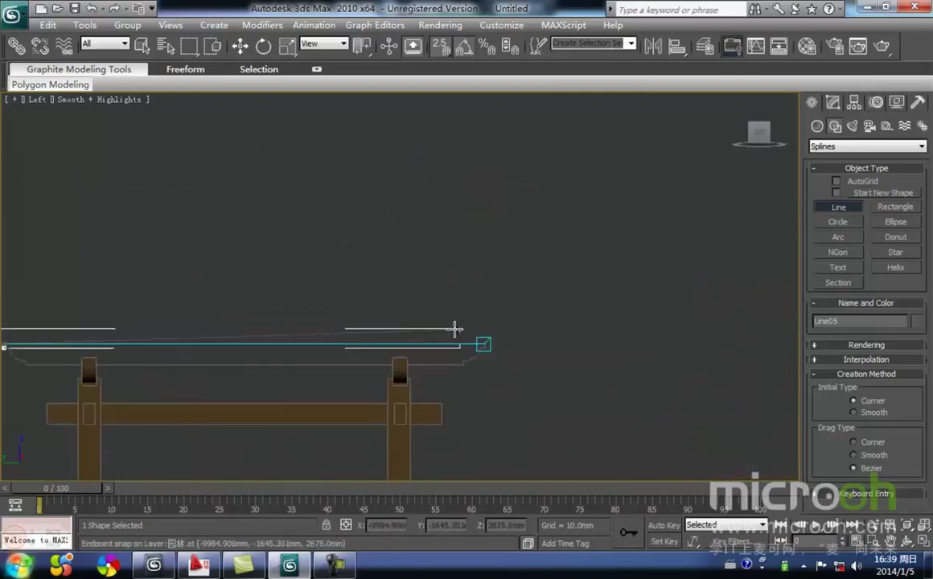
key("i")
scroll(515, 360, "up", 1)
scroll(388, 289, "up", 5)
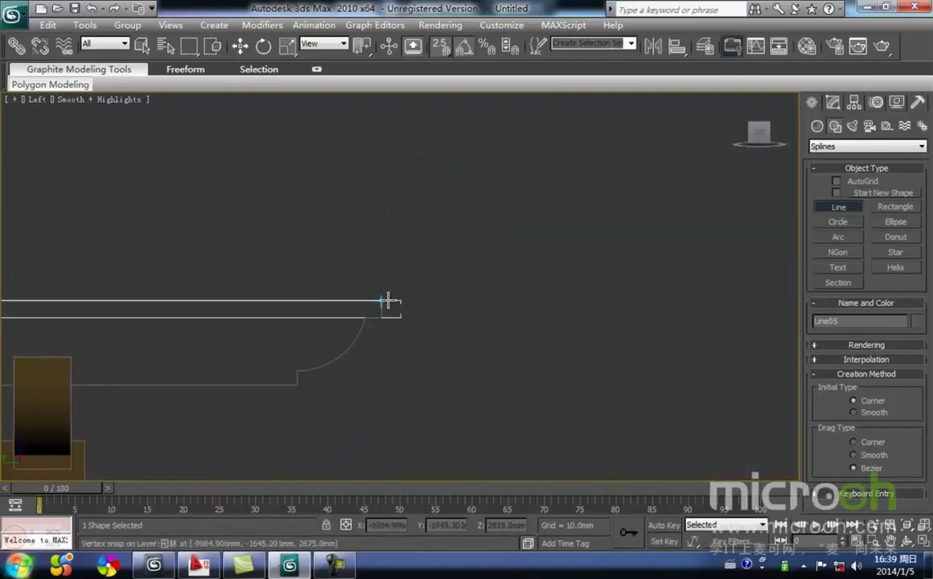
right_click(416, 353)
Set the object colour of the traced ledge line to light green
middle_click_drag(392, 367, 473, 339)
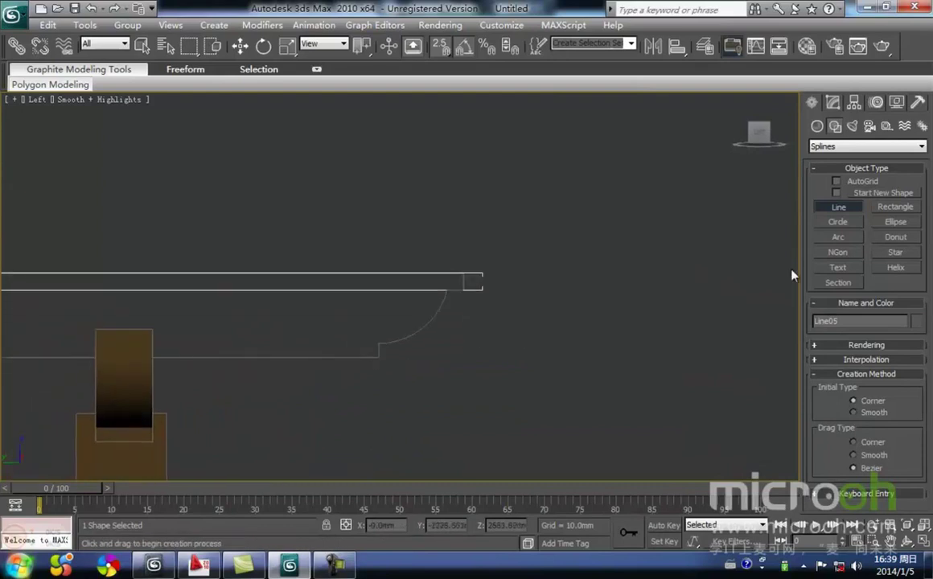
middle_click_drag(534, 287, 588, 253)
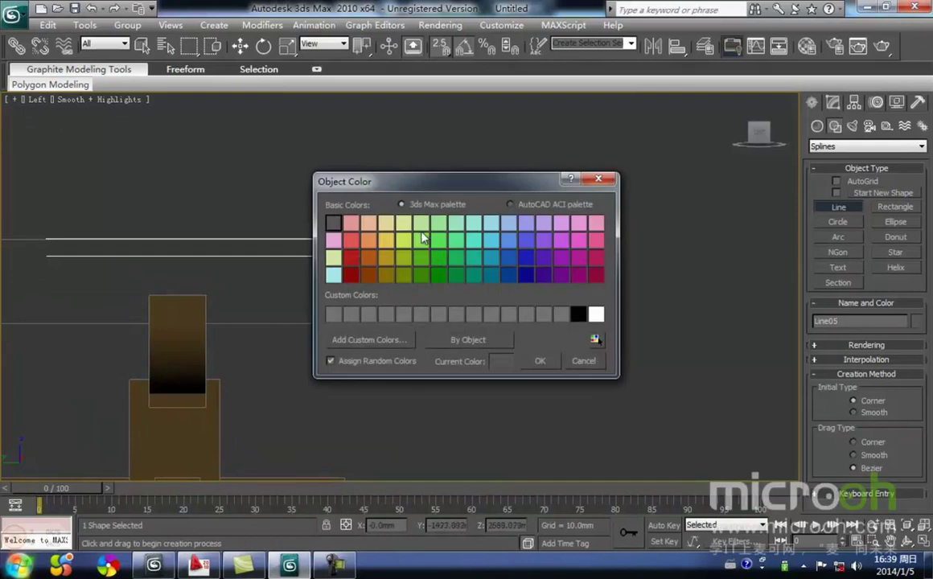
left_click(540, 360)
Trace the cross beam's short end edges and long bottom edge from the right arc's lower end to the left arc's with Line
scroll(379, 296, "up", 3)
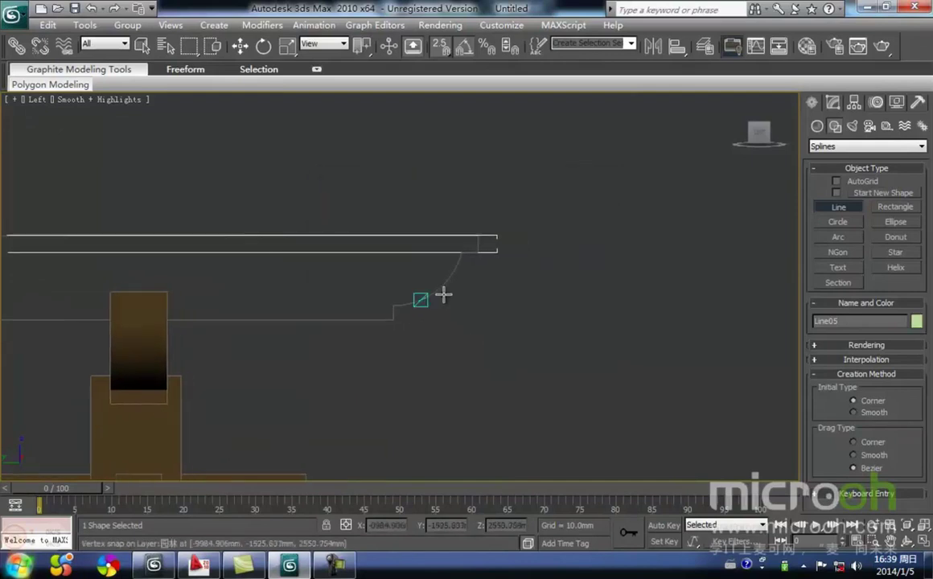
middle_click_drag(406, 283, 462, 282)
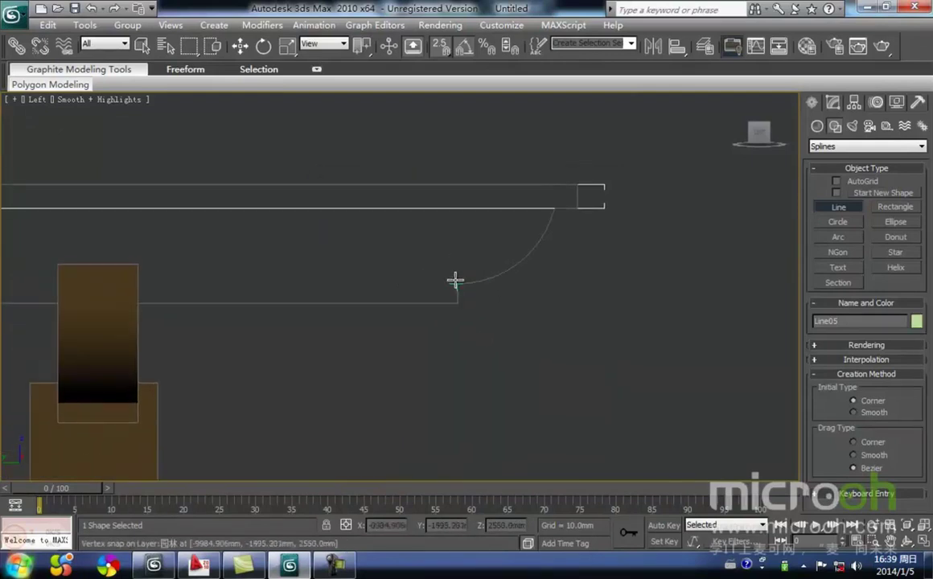
left_click(456, 281)
left_click(460, 307)
key("i")
scroll(395, 304, "down", 4)
middle_click_drag(379, 307, 286, 240)
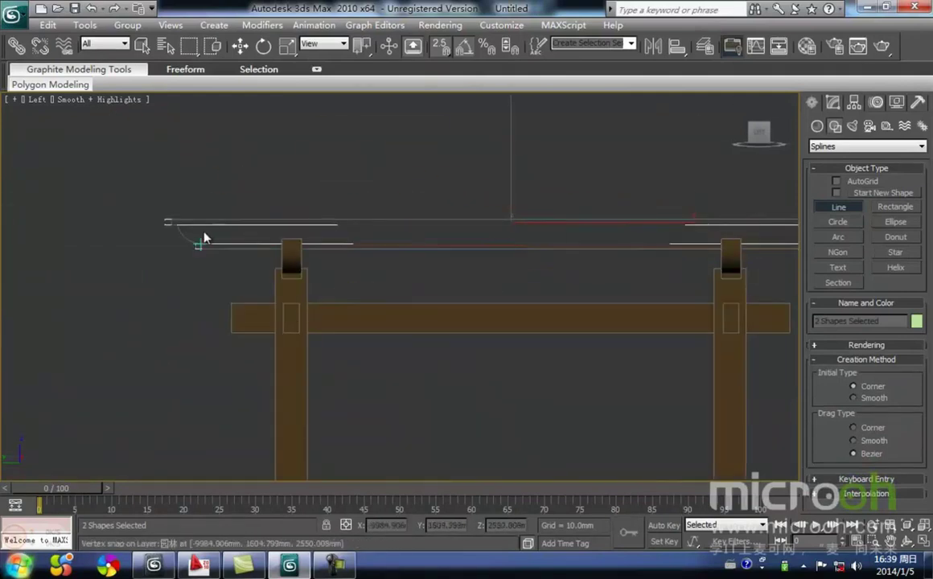
middle_click_drag(204, 239, 414, 325)
scroll(414, 325, "up", 6)
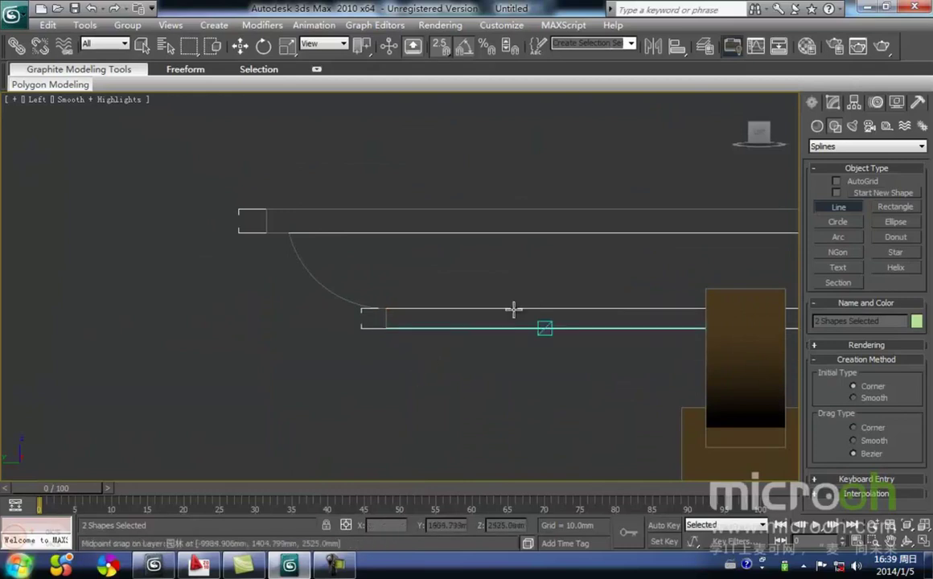
middle_click_drag(506, 316, 415, 333)
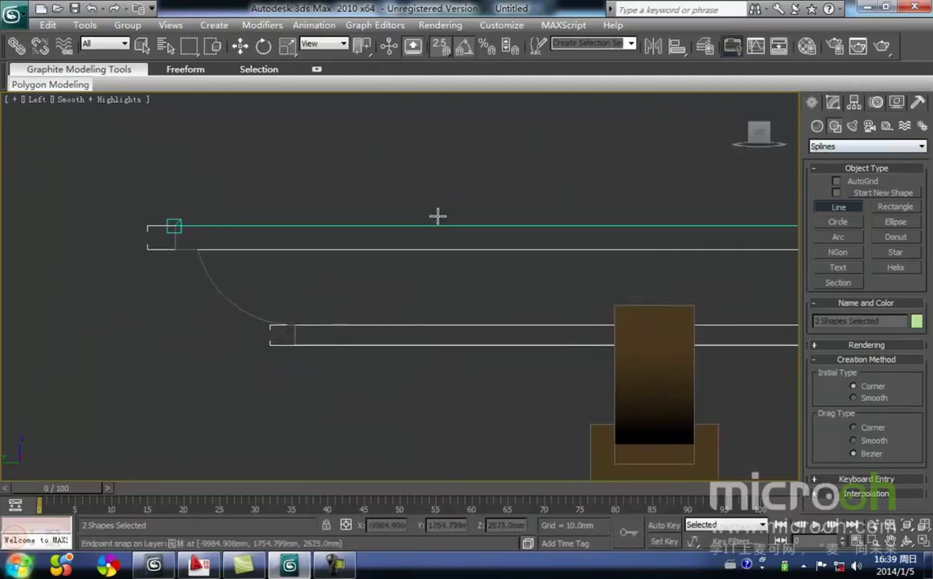
Trace the curve at the right end of the cross beam's outline with the Arc tool
scroll(464, 213, "down", 3)
middle_click_drag(648, 223, 472, 224)
scroll(473, 225, "down", 3)
middle_click_drag(700, 263, 310, 228)
scroll(619, 297, "up", 2)
middle_click_drag(644, 293, 584, 303)
scroll(584, 303, "up", 4)
left_click(838, 237)
middle_click_drag(668, 216, 518, 250)
left_click_drag(448, 270, 514, 216)
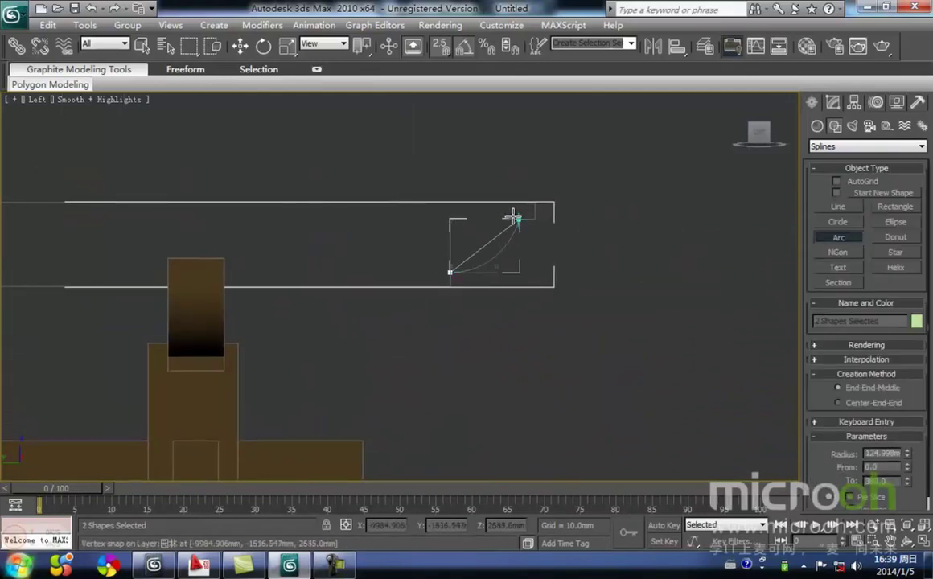
left_click(485, 258)
Trace the matching curve at the left end of the cross beam's outline with the Arc tool
scroll(427, 236, "down", 8)
middle_click_drag(385, 205, 555, 159)
scroll(265, 229, "up", 6)
middle_click_drag(279, 226, 588, 227)
scroll(420, 223, "up", 4)
middle_click_drag(420, 222, 456, 266)
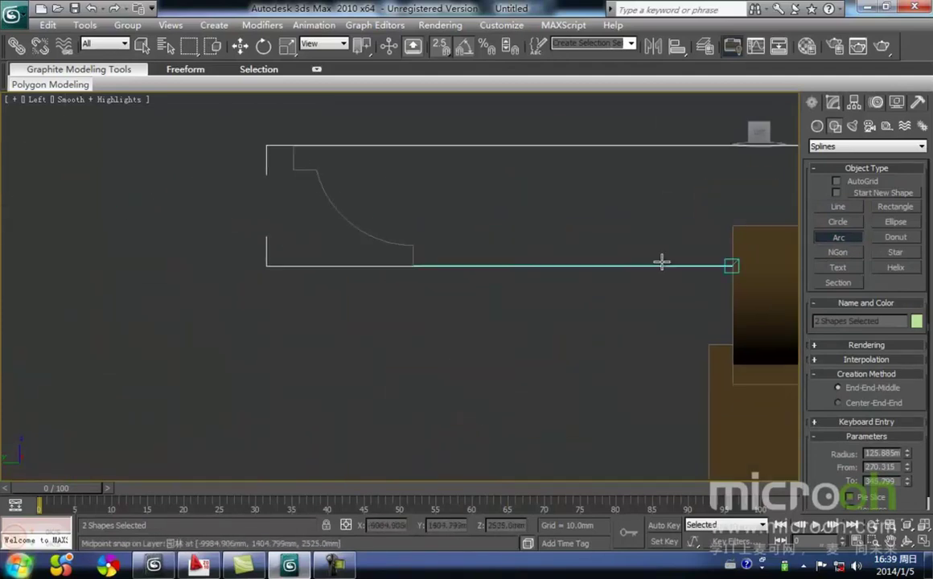
left_click_drag(318, 163, 412, 245)
left_click(336, 210)
right_click(458, 220)
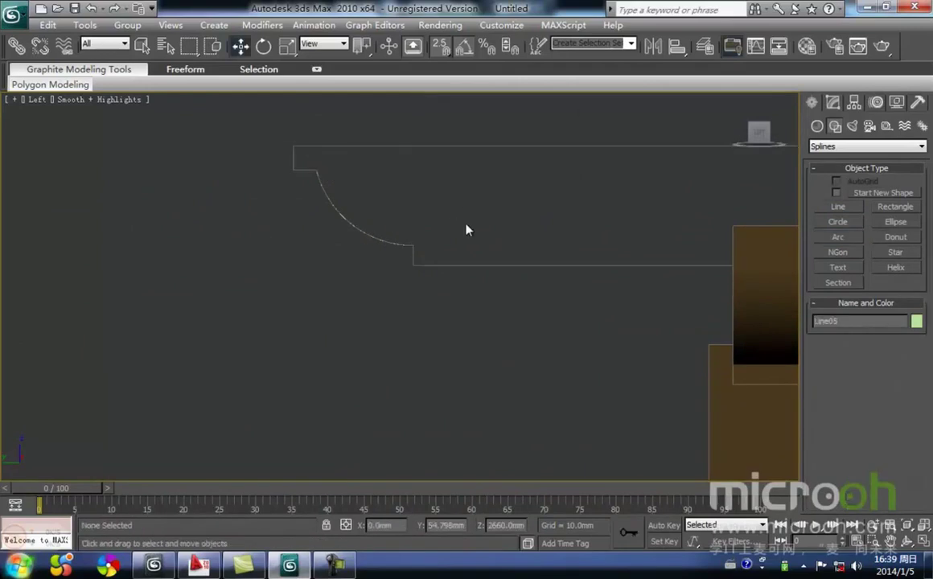
Select the traced cross beam outline and isolate it from the rest of the model
left_click(468, 225)
scroll(474, 222, "down", 2)
middle_click_drag(481, 217, 454, 220)
scroll(455, 220, "down", 2)
left_click_drag(458, 310, 307, 193)
scroll(482, 193, "down", 3)
middle_click_drag(485, 193, 436, 198)
scroll(650, 235, "down", 1)
middle_click_drag(650, 234, 509, 236)
scroll(635, 310, "up", 2)
middle_click_drag(701, 318, 568, 315)
left_click_drag(568, 311, 506, 199)
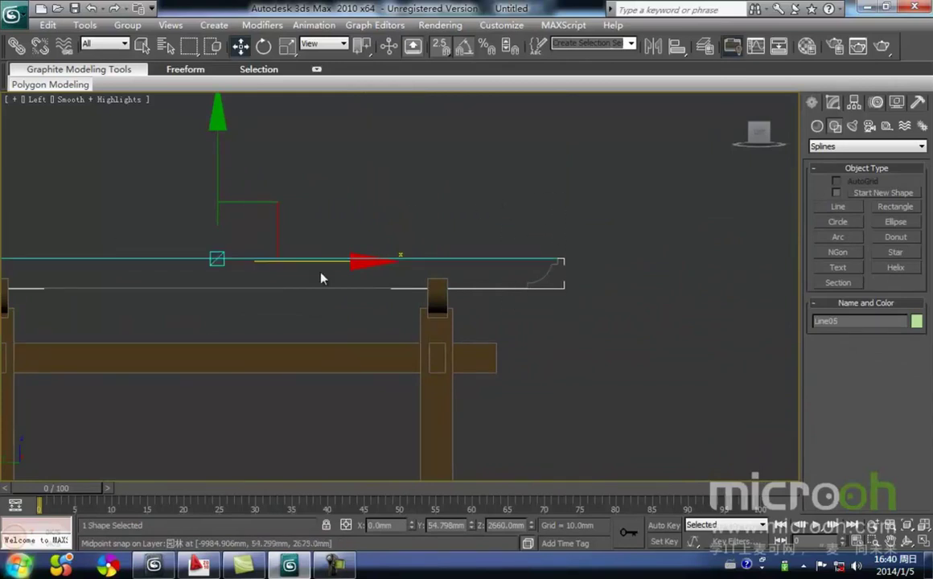
middle_click_drag(322, 273, 382, 298)
middle_click_drag(237, 338, 346, 327)
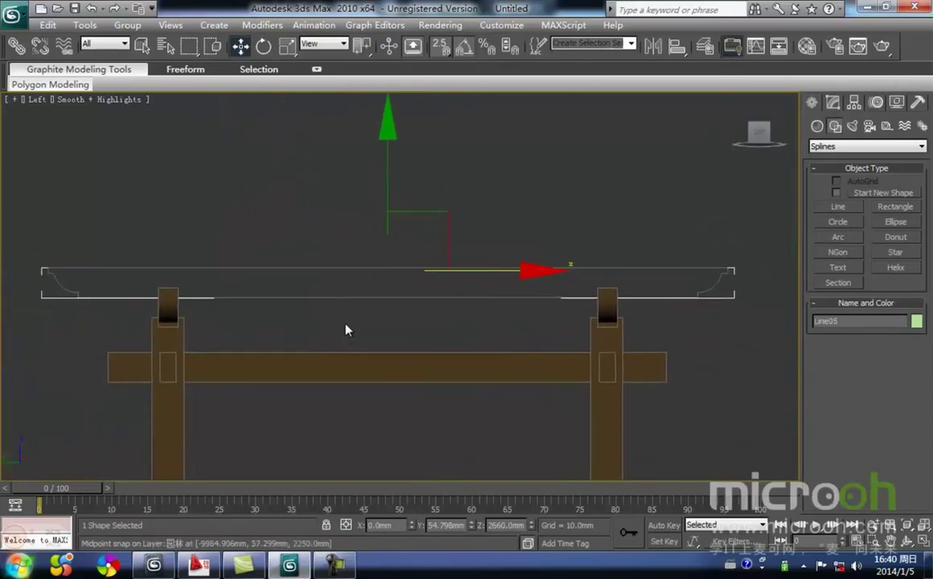
scroll(346, 326, "up", 2)
key("alt+q")
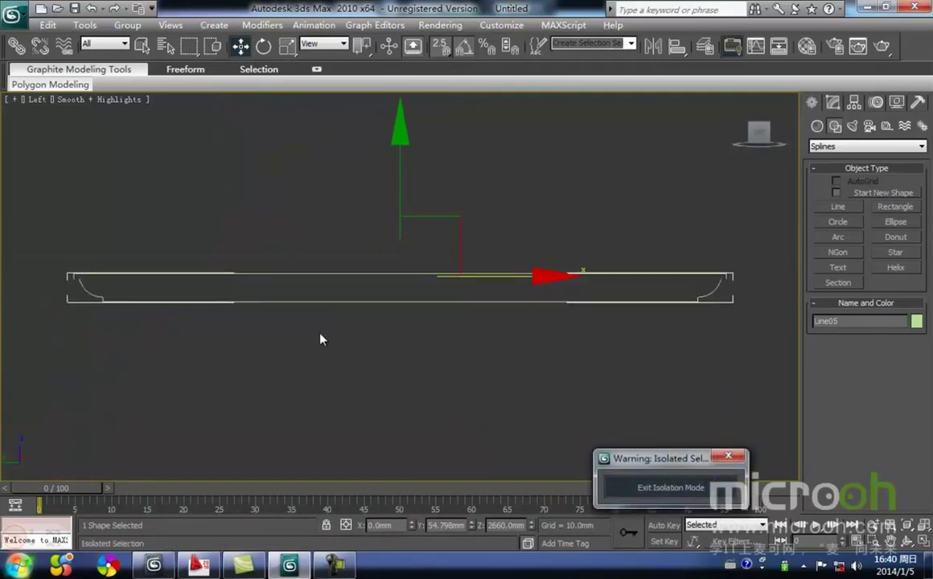
Weld the overlapping vertices where the right arc's lower end meets the short vertical edge
left_click(294, 338)
middle_click_drag(429, 346, 212, 349)
scroll(377, 369, "up", 2)
middle_click_drag(485, 317, 337, 312)
scroll(474, 346, "up", 2)
scroll(434, 332, "up", 2)
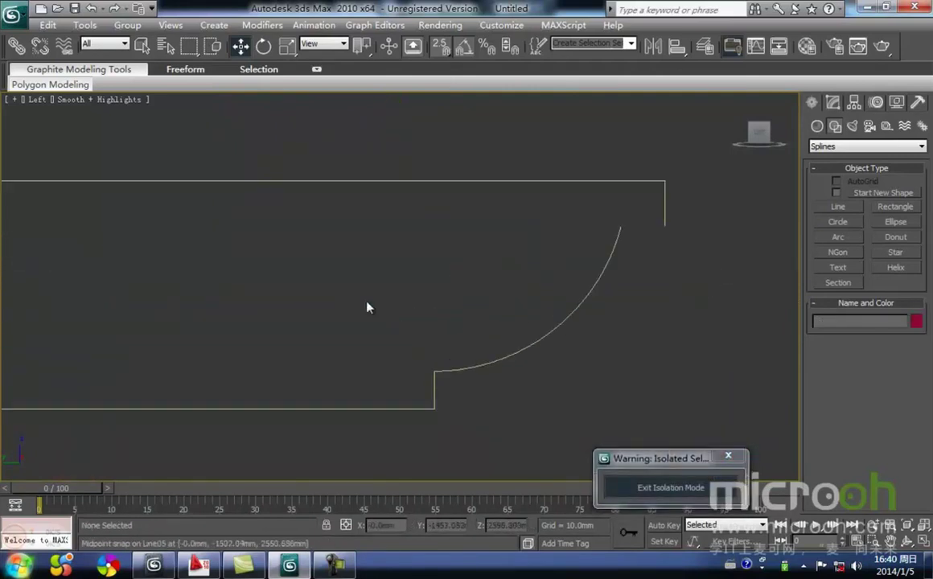
middle_click_drag(470, 353, 470, 344)
scroll(439, 361, "down", 2)
scroll(444, 371, "up", 2)
left_click(433, 368)
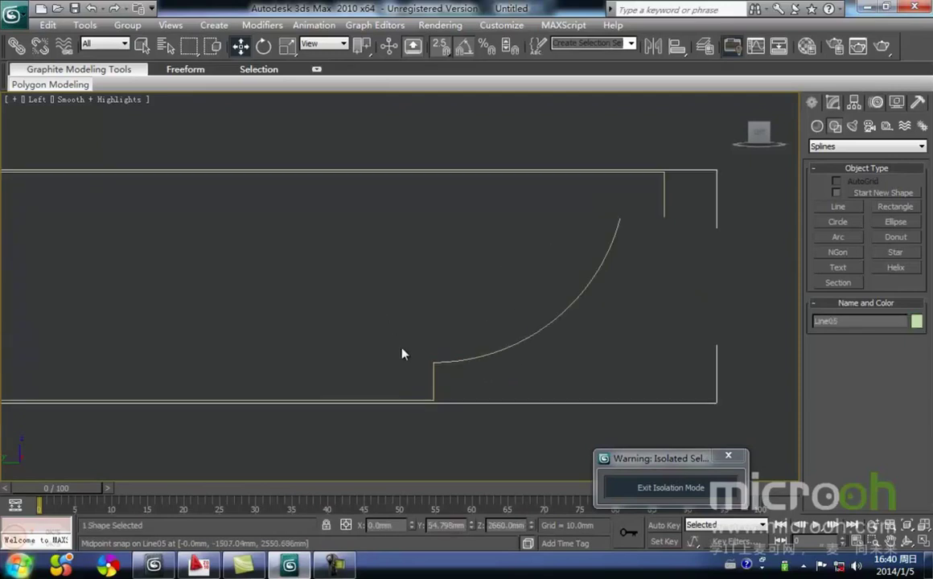
middle_click_drag(402, 350, 429, 344)
key("1")
key("1")
left_click(460, 354)
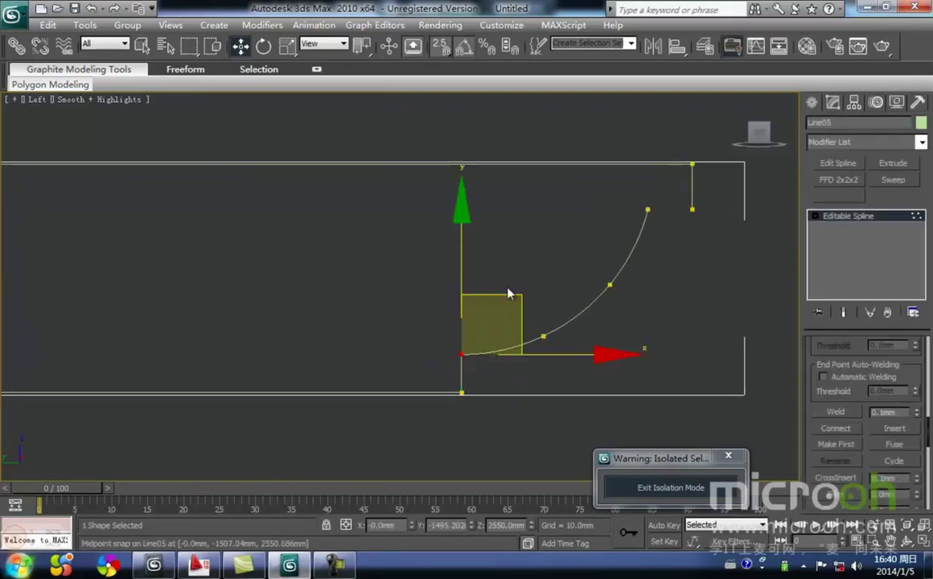
left_click_drag(511, 299, 463, 366)
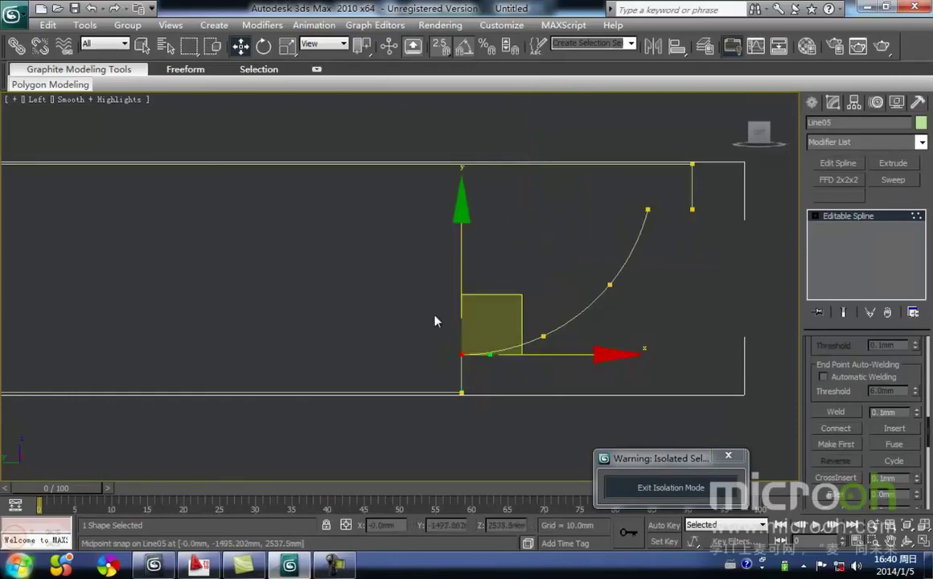
right_click(461, 366)
left_click(853, 420)
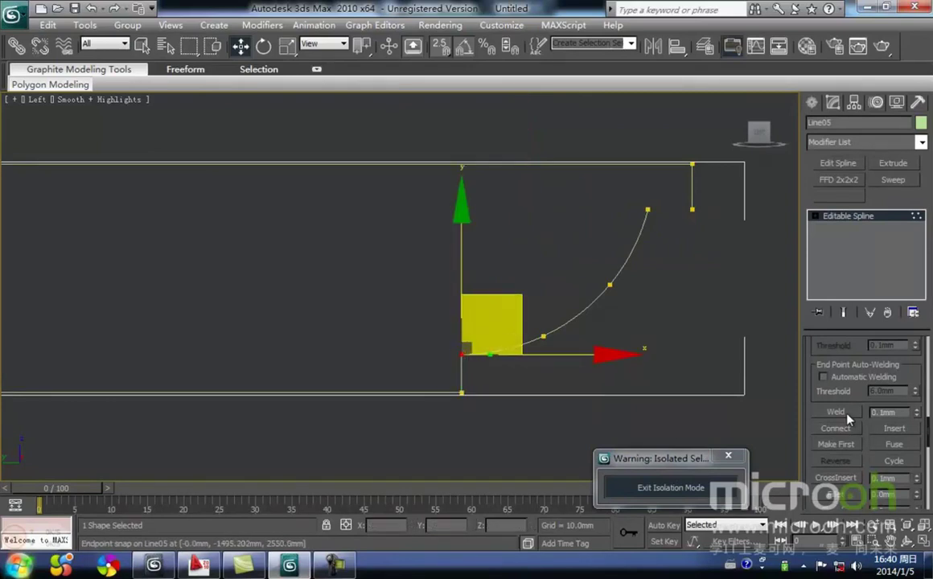
Weld the overlapping vertices where the left arc's lower end meets the short vertical edge
scroll(321, 338, "down", 6)
middle_click_drag(242, 304, 462, 290)
scroll(461, 290, "down", 2)
middle_click_drag(161, 232, 294, 190)
scroll(240, 248, "up", 4)
middle_click_drag(85, 188, 431, 330)
scroll(490, 299, "up", 2)
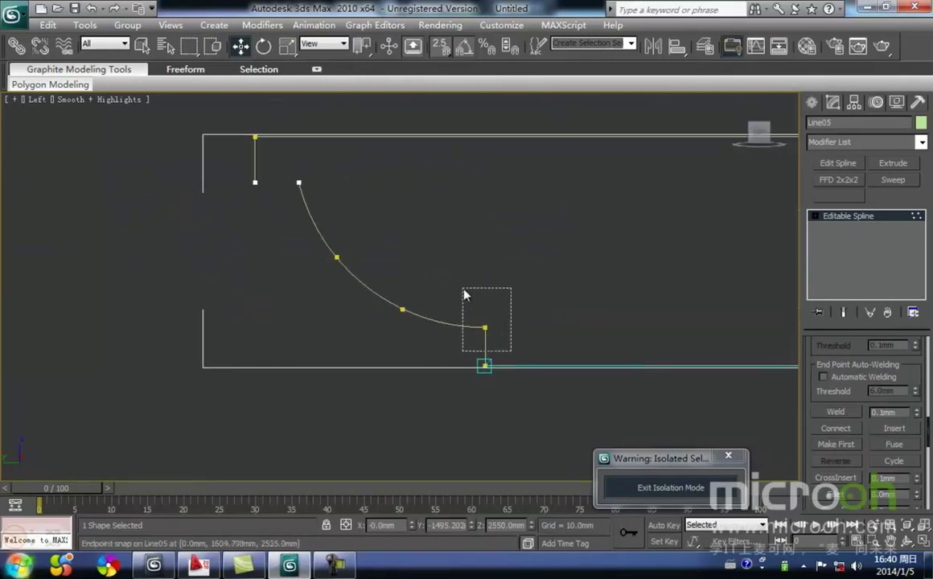
left_click_drag(465, 295, 464, 294)
left_click(845, 415)
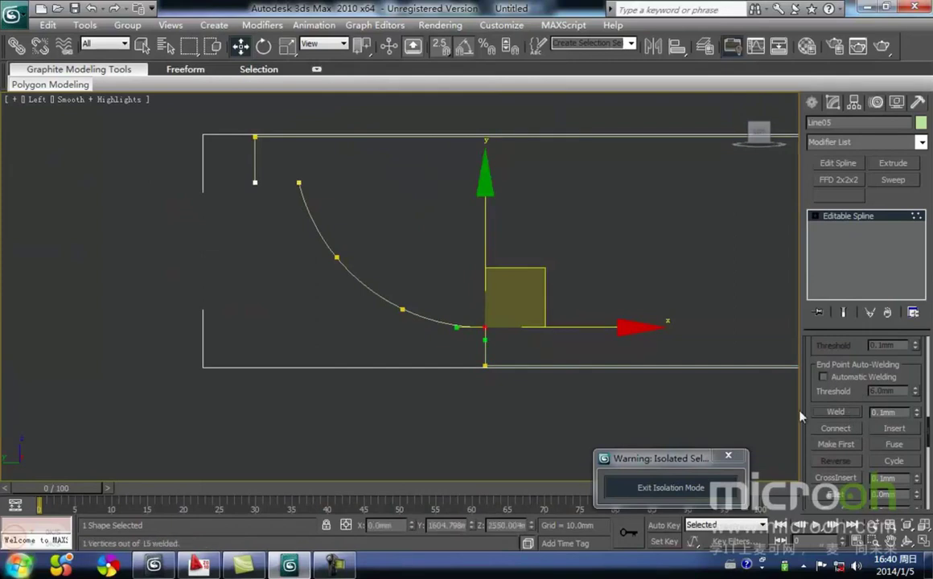
Connect the right arc's upper endpoint to the lower endpoint of the outline's short right end edge
left_click(563, 270)
middle_click_drag(371, 264, 460, 407)
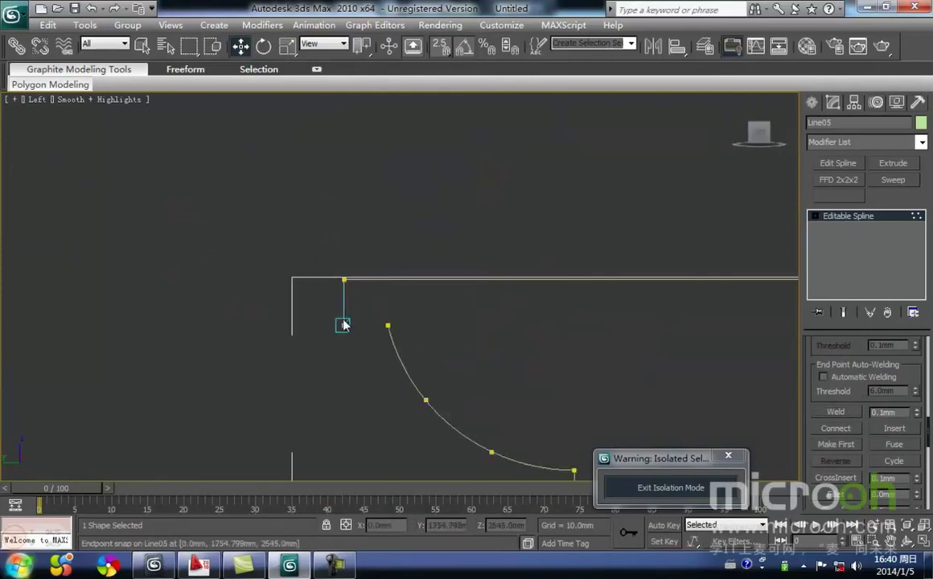
scroll(366, 325, "down", 10)
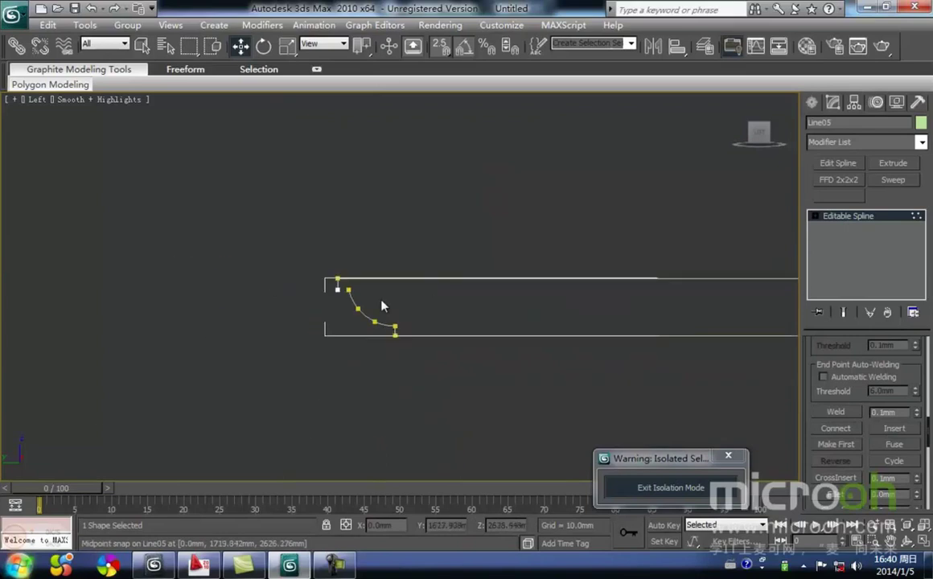
middle_click_drag(583, 329, 383, 329)
scroll(384, 329, "up", 3)
scroll(555, 329, "up", 3)
middle_click_drag(576, 359, 434, 358)
middle_click_drag(478, 335, 441, 327)
scroll(447, 345, "up", 3)
middle_click_drag(456, 364, 492, 325)
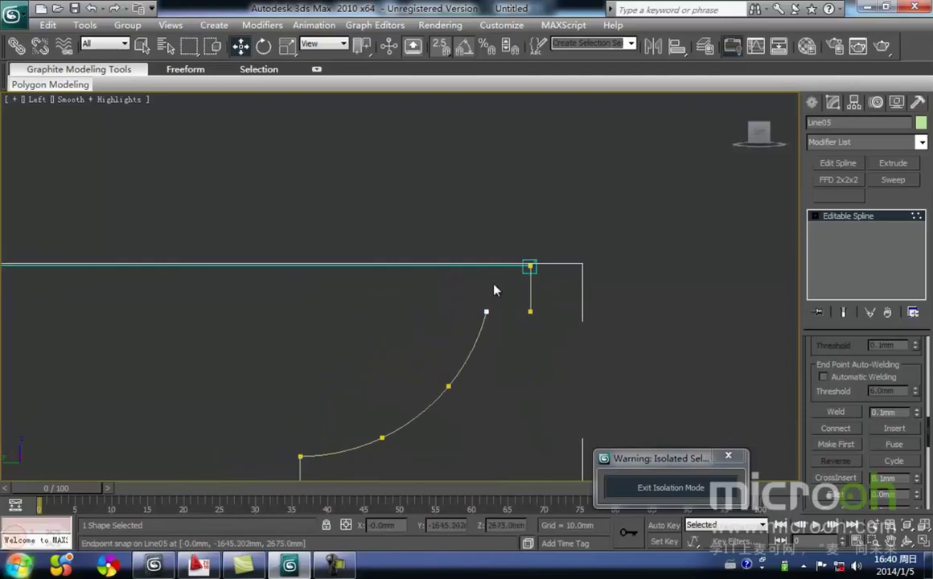
middle_click_drag(487, 278, 492, 282)
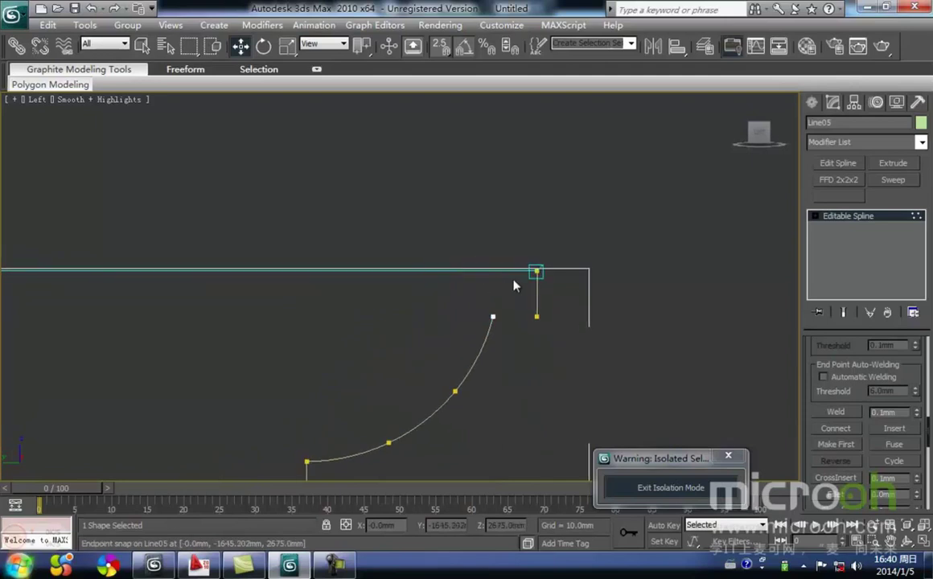
right_click(509, 287)
left_click(536, 310)
scroll(495, 245, "up", 2)
scroll(555, 298, "up", 3)
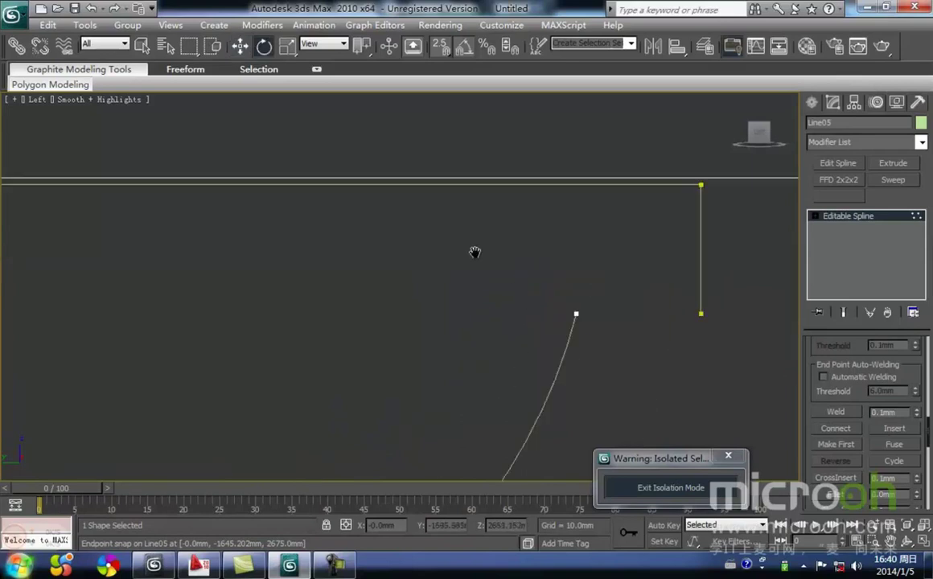
right_click(558, 291)
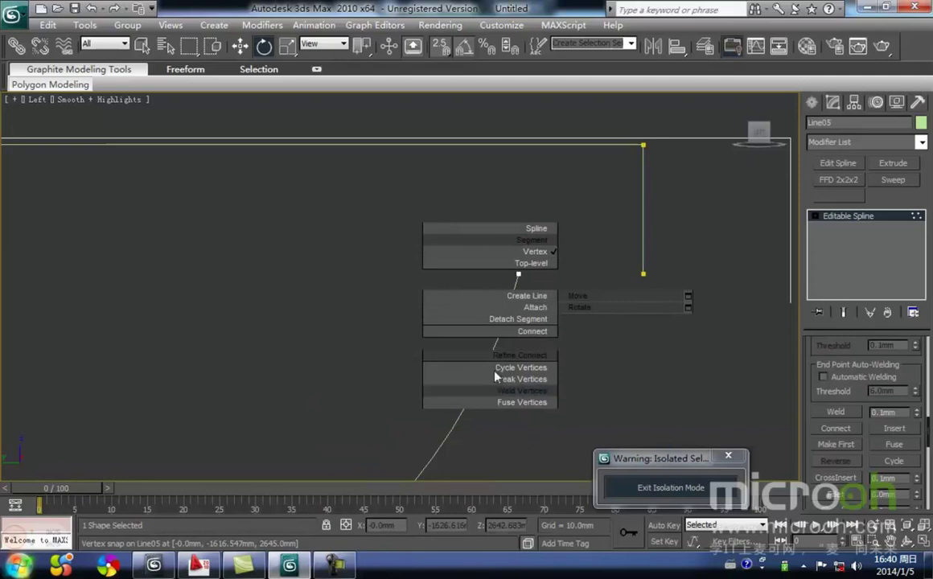
left_click(529, 333)
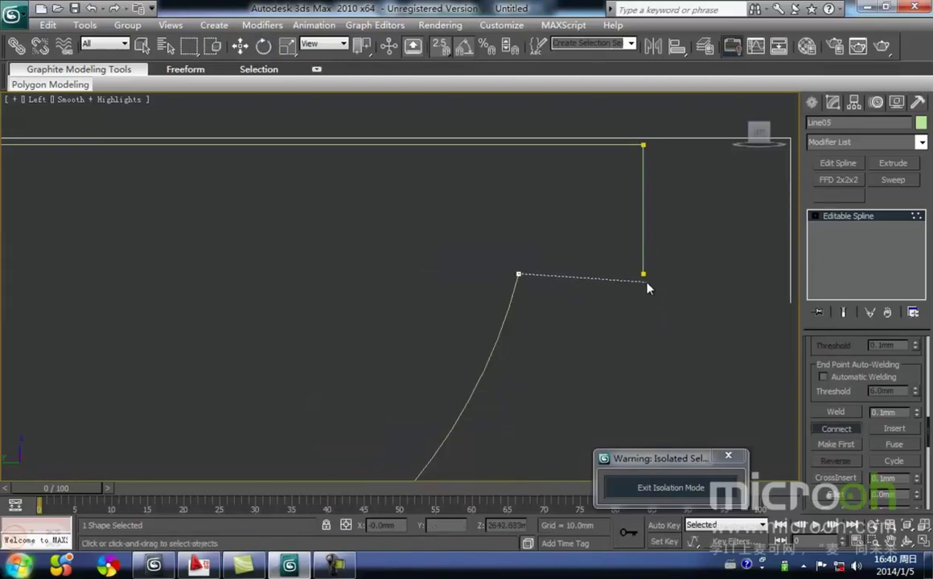
Connect the left arc's upper endpoint to the lower endpoint of the outline's short left end edge
scroll(455, 276, "down", 5)
middle_click_drag(367, 284, 522, 286)
scroll(450, 285, "down", 4)
middle_click_drag(282, 315, 407, 321)
scroll(407, 325, "up", 4)
middle_click_drag(144, 317, 496, 276)
scroll(493, 276, "up", 6)
middle_click_drag(568, 197, 341, 306)
right_click(411, 282)
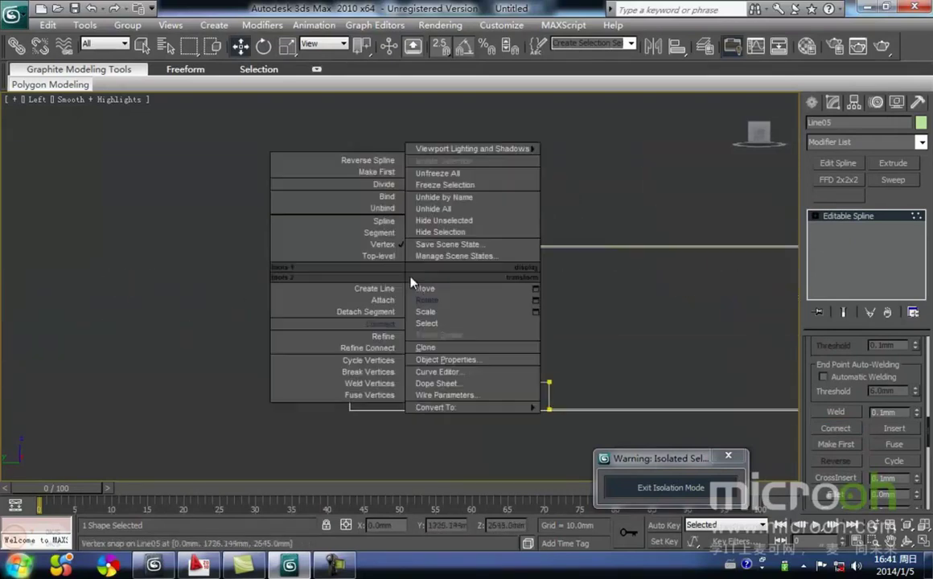
left_click(379, 326)
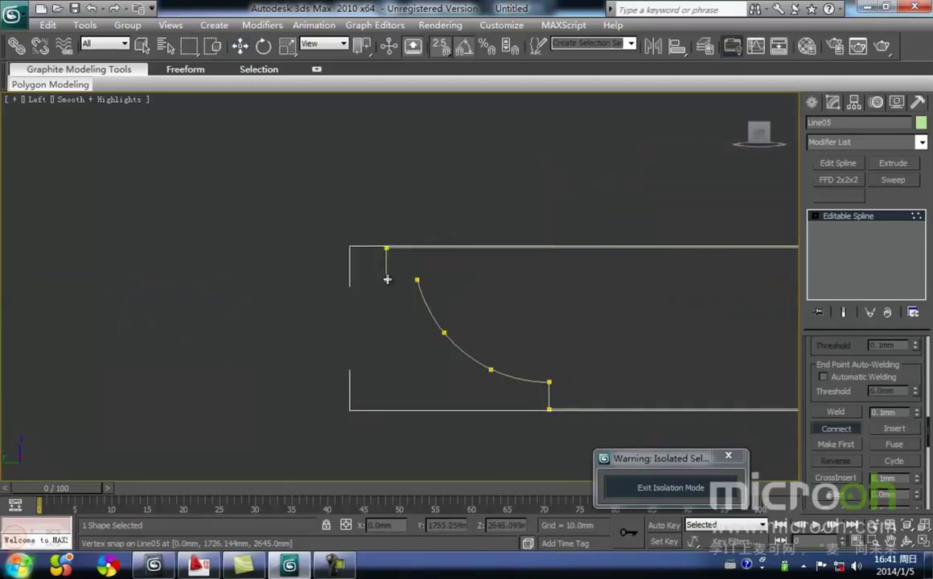
middle_click_drag(466, 298, 410, 310)
left_click(443, 229)
middle_click_drag(443, 229, 500, 230)
scroll(354, 305, "up", 4)
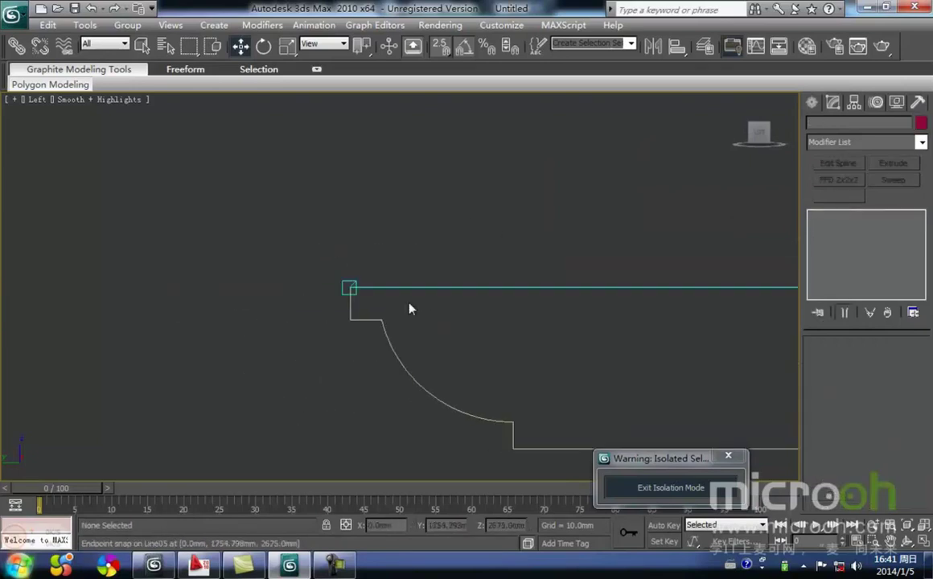
left_click_drag(398, 364, 347, 319)
left_click(840, 228)
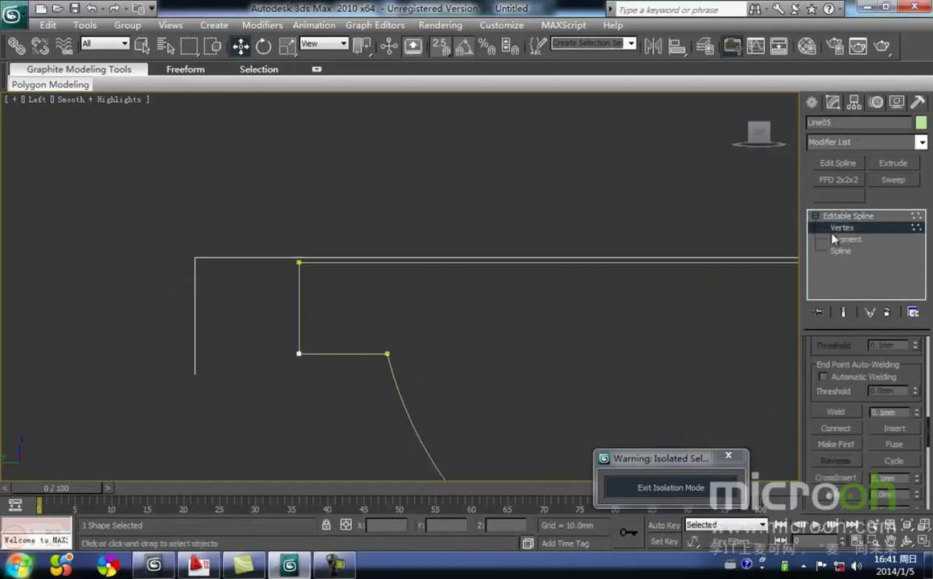
left_click(387, 353)
left_click_drag(448, 309, 491, 285)
key("ctrl+z")
scroll(487, 424, "down", 3)
middle_click_drag(488, 425, 378, 309)
key("space")
left_click(453, 359)
left_click(848, 216)
left_click(815, 216)
middle_click_drag(573, 211, 439, 228)
scroll(439, 229, "down", 4)
key("Delete")
key("ctrl+z")
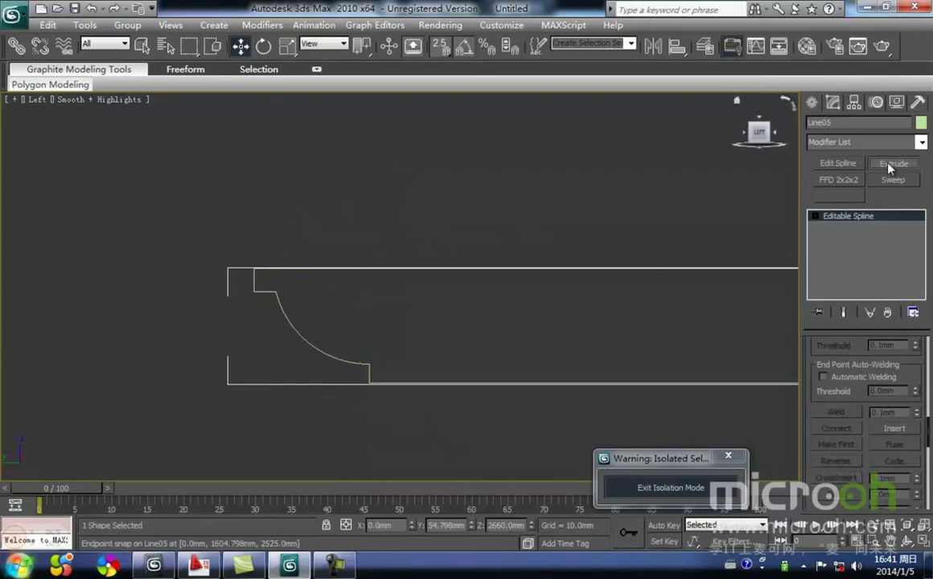
Extrude the closed cross beam outline by 100 mm
left_click(890, 164)
left_click(462, 389)
left_click_drag(460, 383, 400, 218)
Leave isolation and, in the Front view, move the extruded cross beam beside its rectangular section outline near the roof beam's left end
key("f")
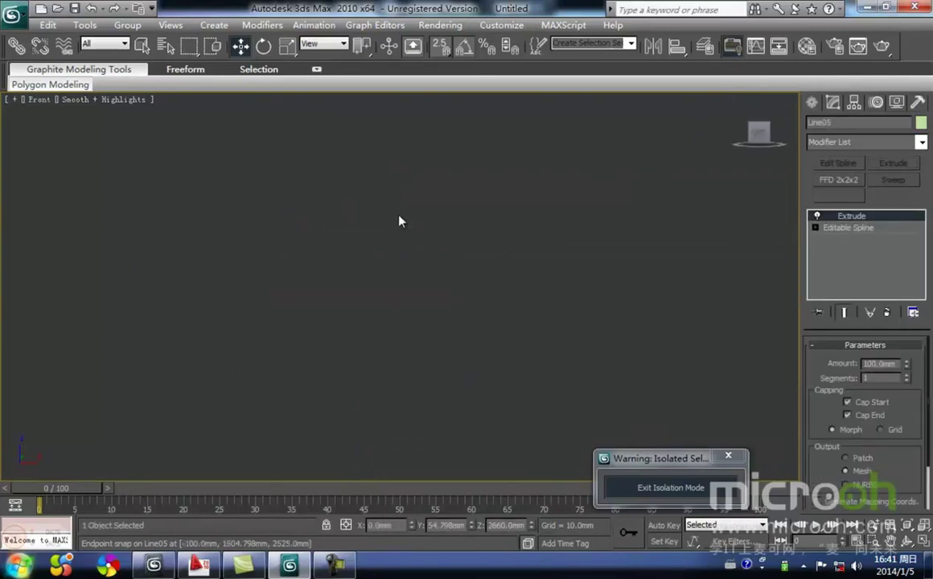
key("z")
scroll(376, 262, "down", 3)
left_click(645, 487)
scroll(389, 289, "down", 3)
middle_click_drag(389, 289, 591, 304)
left_click_drag(647, 292, 100, 302)
middle_click_drag(113, 301, 557, 307)
scroll(364, 312, "up", 2)
middle_click_drag(374, 312, 570, 321)
scroll(572, 321, "down", 2)
left_click_drag(683, 312, 142, 314)
scroll(119, 308, "up", 2)
middle_click_drag(119, 308, 631, 303)
scroll(494, 306, "up", 1)
scroll(403, 295, "up", 1)
middle_click_drag(404, 294, 446, 269)
scroll(378, 325, "up", 1)
key("F3")
middle_click_drag(246, 326, 384, 295)
scroll(324, 303, "up", 2)
scroll(403, 257, "down", 1)
scroll(408, 274, "up", 1)
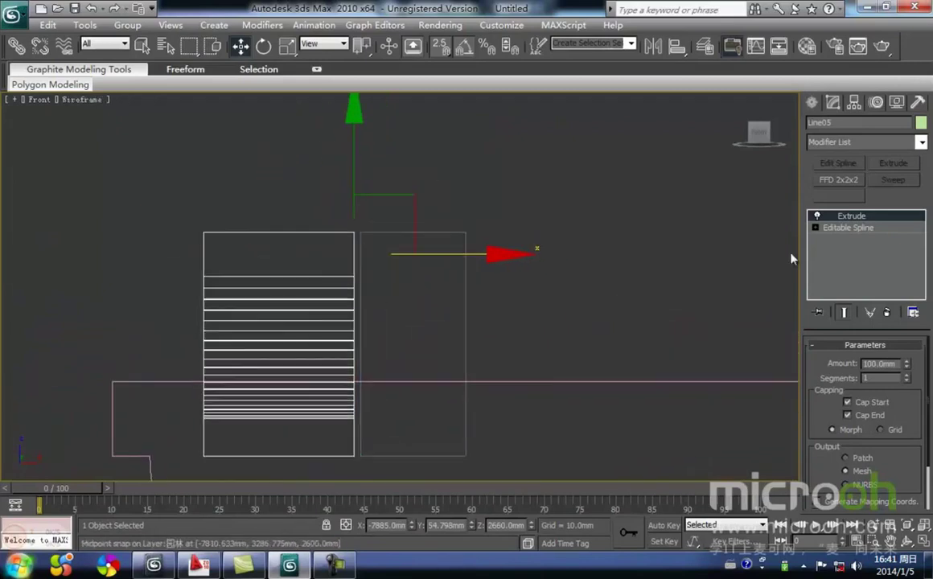
Measure the width of the rectangular section outline with a Tape helper and delete the helper
left_click(811, 102)
left_click(886, 126)
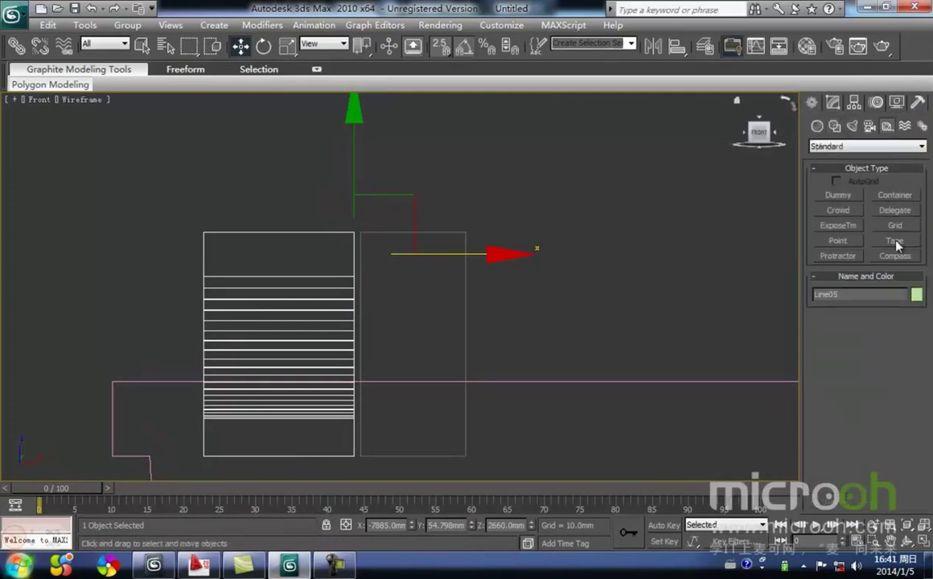
left_click(897, 242)
left_click_drag(364, 232, 464, 232)
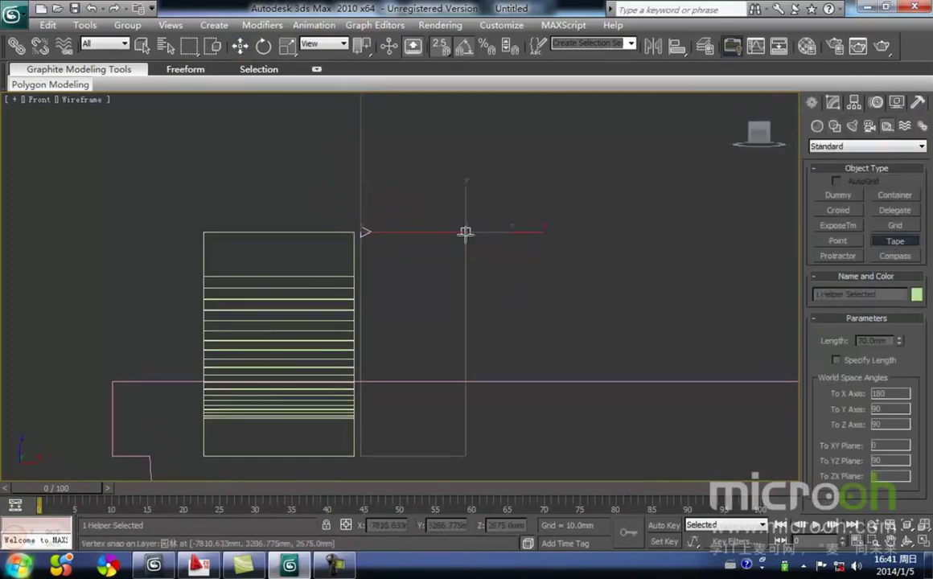
right_click(478, 241)
left_click_drag(368, 193, 363, 191)
key("Delete")
Set the cross beam's extrusion amount to 70 mm
left_click(354, 308)
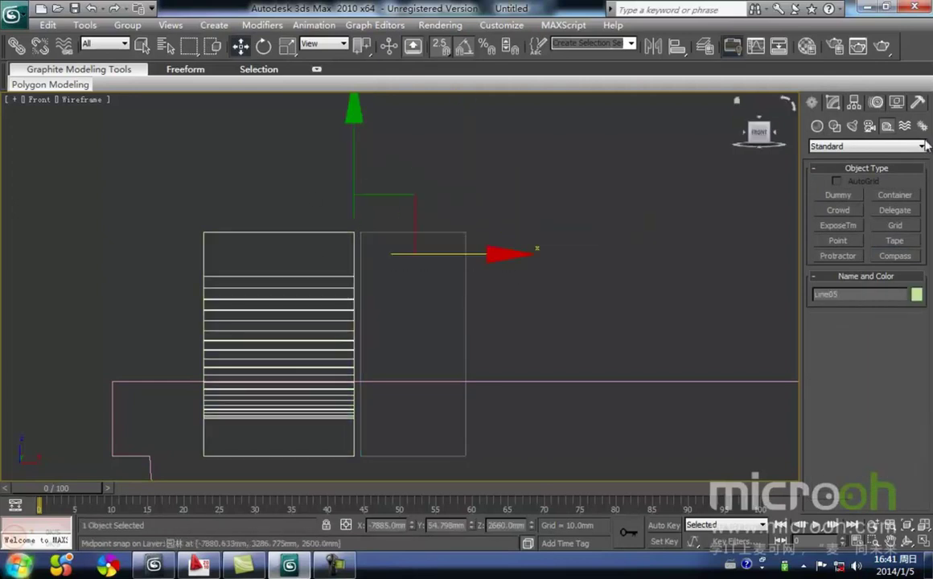
left_click(833, 104)
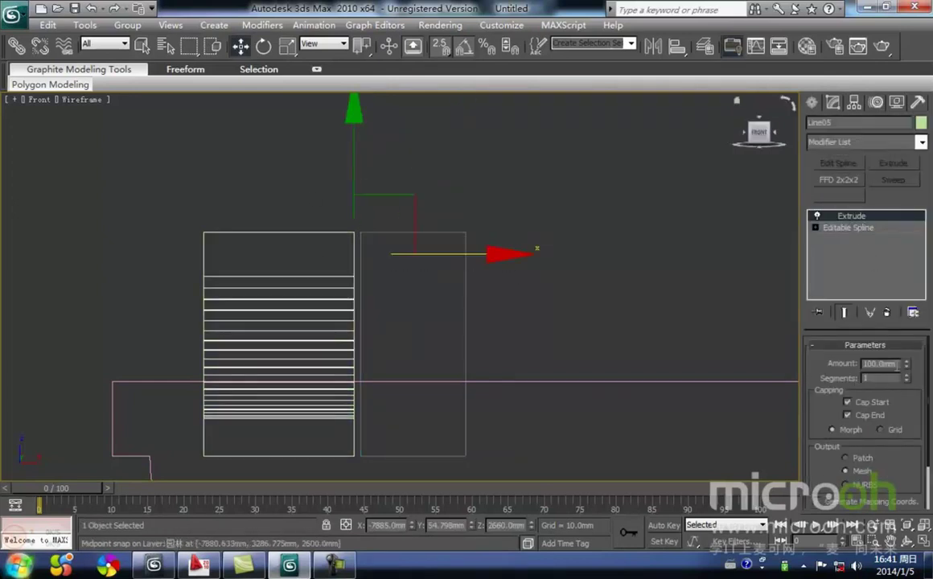
type("70")
key("Return")
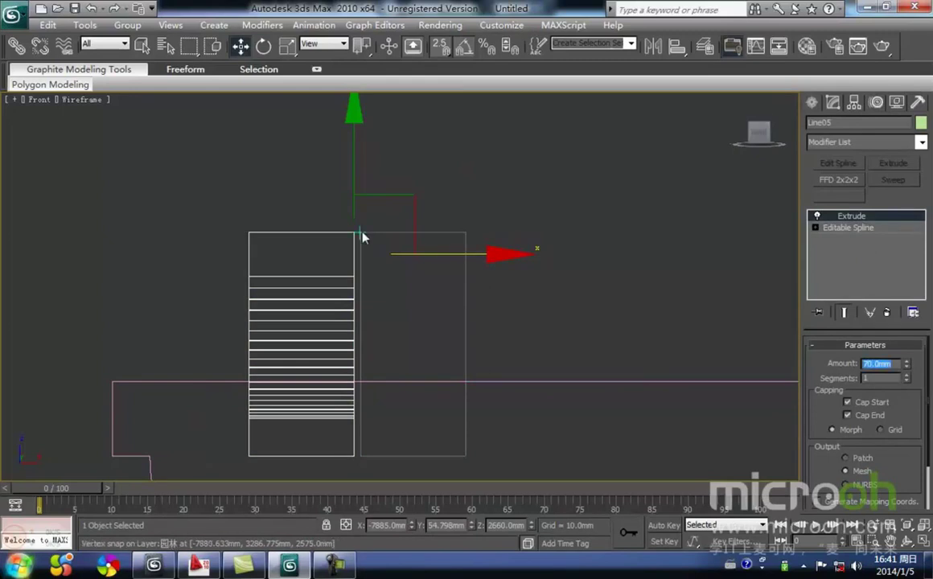
Snap the cross beam horizontally onto the rectangular section outline and return the Front view to shaded display
left_click_drag(248, 232, 364, 222)
scroll(290, 298, "down", 3)
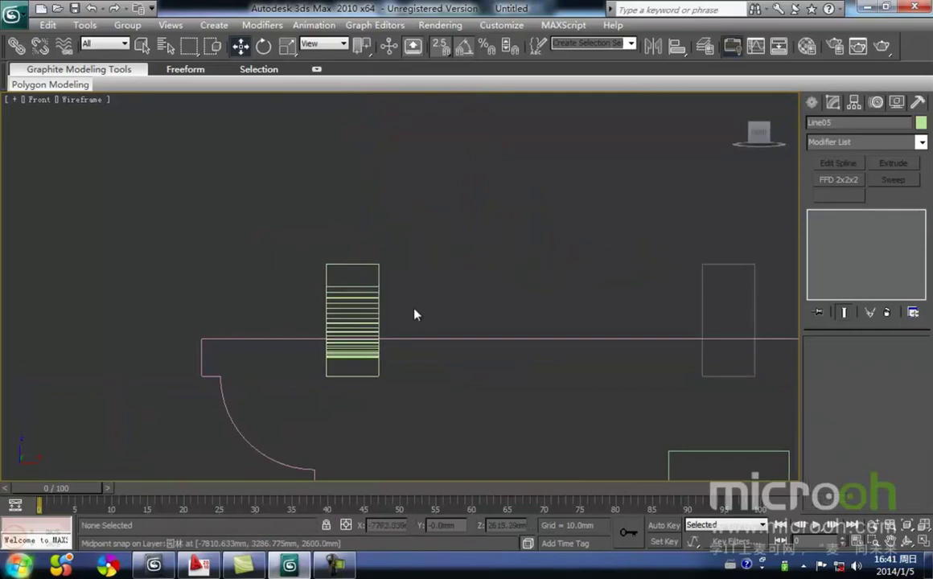
key("F3")
scroll(342, 272, "up", 2)
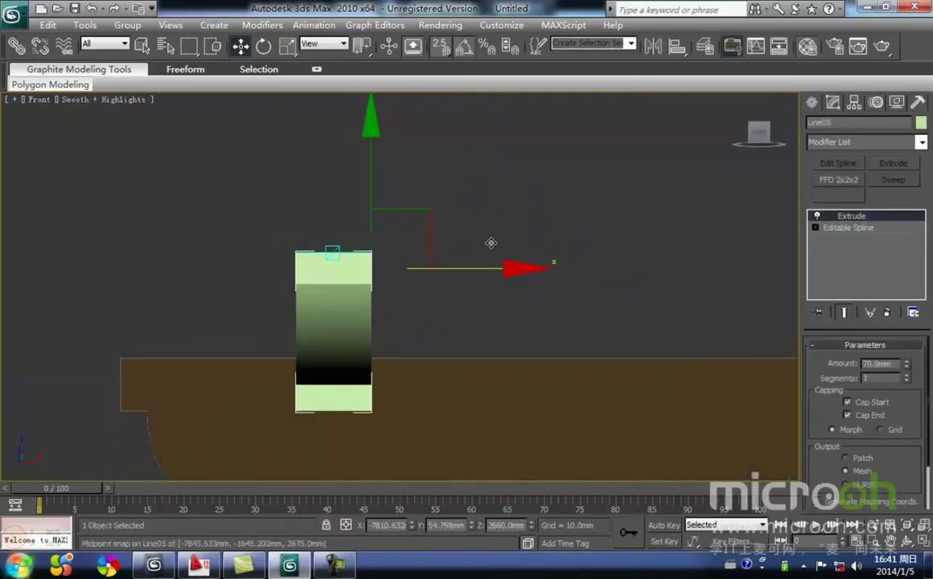
Assign the brown material of the existing beams to the cross beam
key("m")
left_click(641, 261)
left_click(468, 219)
left_click(784, 54)
middle_click_drag(412, 180, 370, 193)
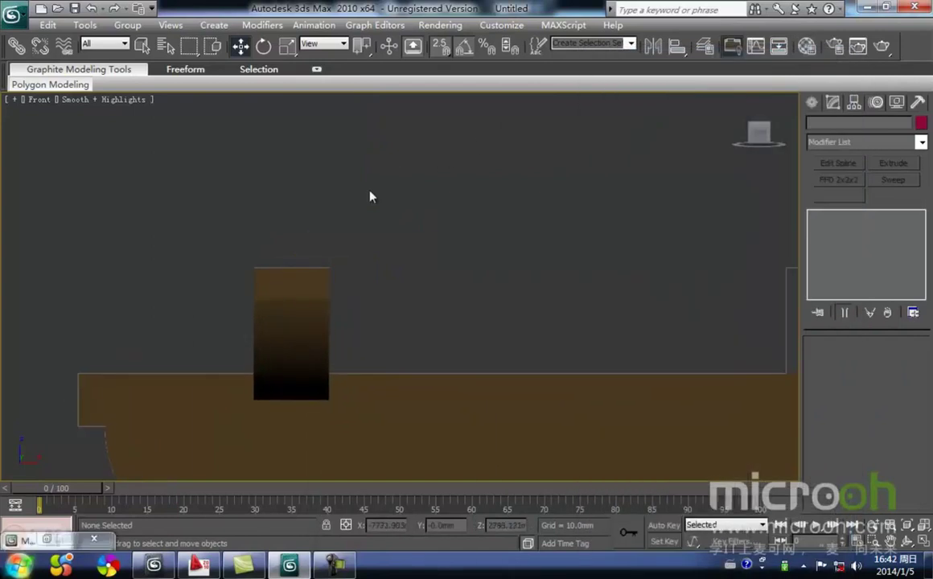
Clone the cross beam onto the next section outline, snapped at its corner, as 36 instances along the roof
key("F3")
left_click(330, 285)
middle_click_drag(298, 244, 106, 240)
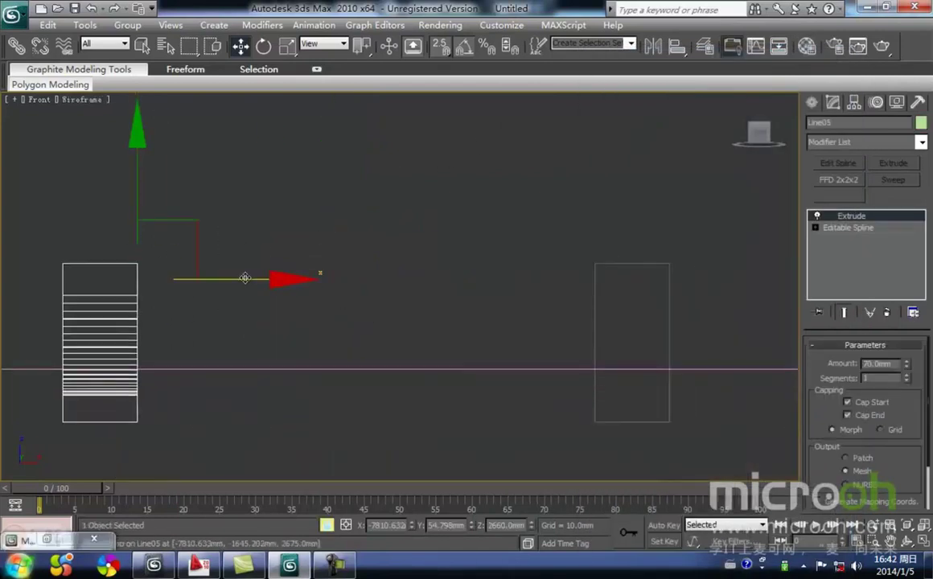
middle_click_drag(170, 263, 278, 255)
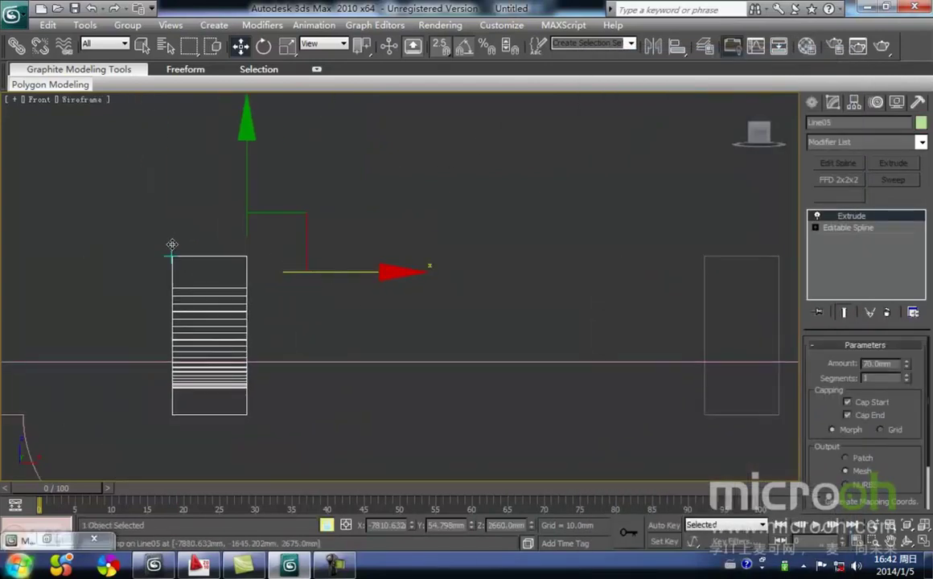
middle_click_drag(173, 245, 113, 240)
mouse_move(107, 243)
left_mouse_down("shift")
mouse_move(640, 243)
mouse_move(624, 261)
left_mouse_up("shift")
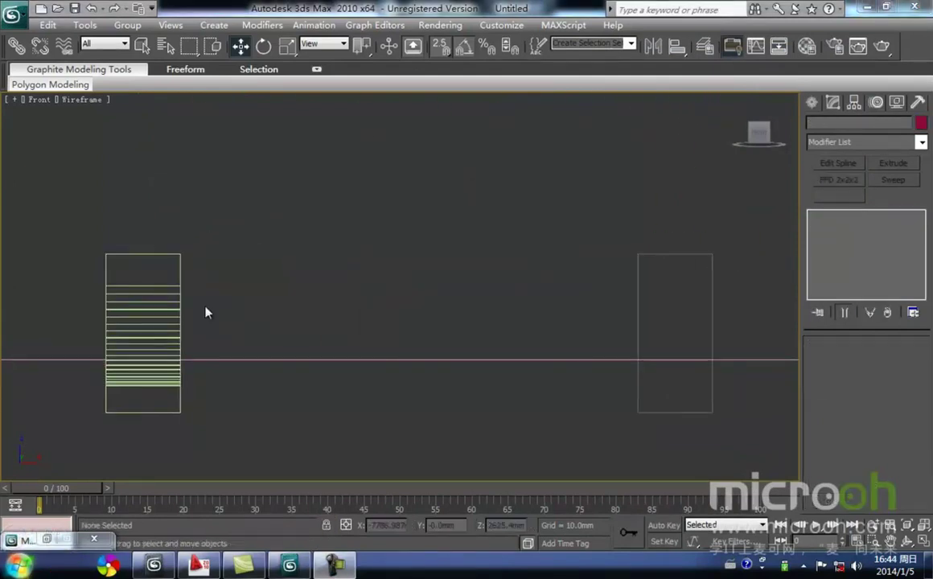
left_click(164, 293)
key("space")
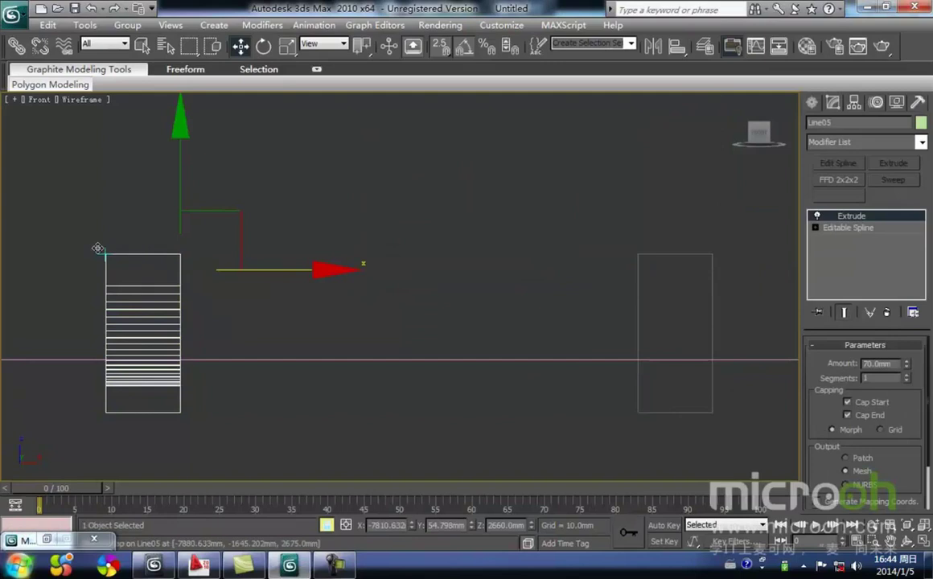
mouse_move(97, 248)
left_mouse_down("shift")
mouse_move(308, 260)
mouse_move(636, 258)
mouse_move(596, 270)
left_mouse_up("shift")
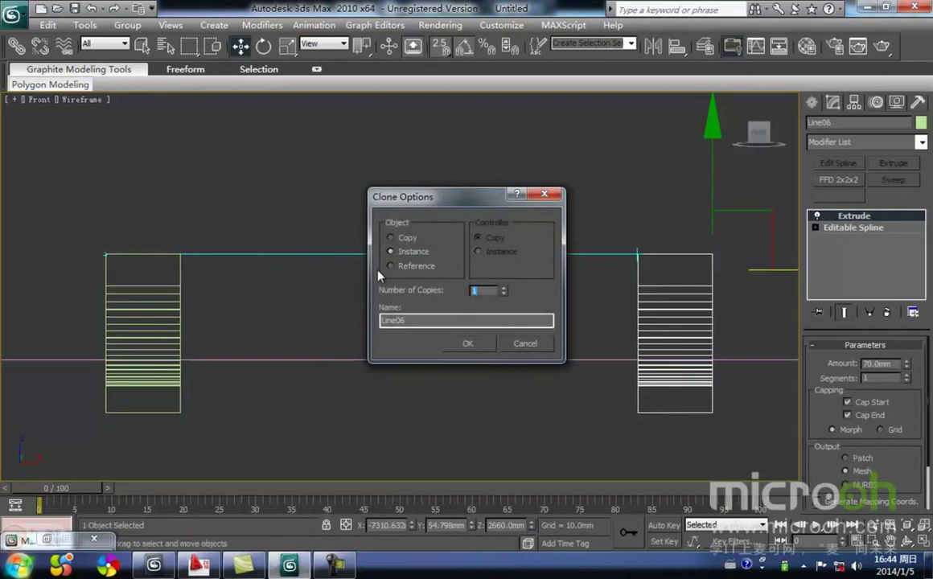
type("36")
left_click(468, 344)
Delete the four surplus cross beams beyond the far end of the long roof beams
scroll(477, 328, "down", 6)
scroll(385, 325, "down", 2)
middle_click_drag(603, 325, 241, 337)
scroll(591, 319, "up", 2)
middle_click_drag(535, 337, 349, 332)
scroll(504, 348, "up", 2)
middle_click_drag(470, 357, 343, 352)
middle_click_drag(494, 368, 481, 375)
left_click_drag(583, 377, 268, 271)
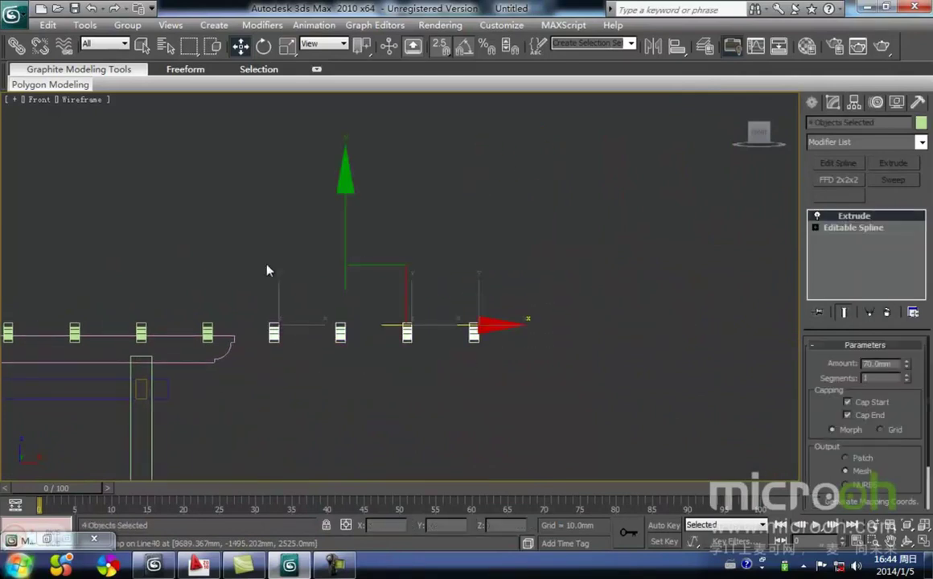
key("Delete")
Inspect the complete row of cross beams on the corridor roof in a shaded 3D view
middle_click_drag(125, 300, 354, 277)
scroll(354, 278, "down", 3)
middle_click_drag(297, 307, 465, 299, "alt")
key("F3")
middle_click_drag(344, 381, 266, 377, "alt")
scroll(266, 377, "up", 3)
scroll(429, 354, "up", 8)
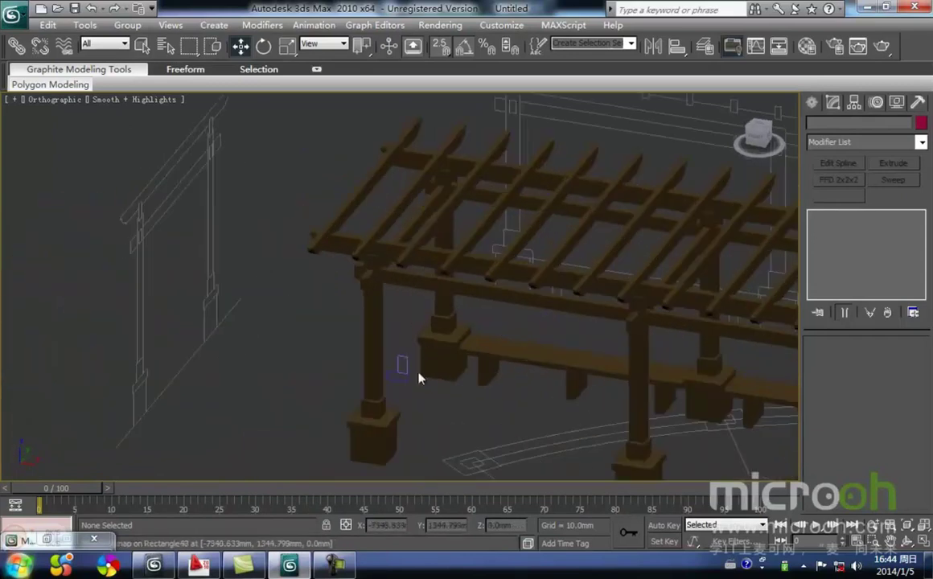
Move the two leftover outline shapes near the end column horizontally out of the corridor in the Front view
key("F3")
left_click_drag(414, 405, 392, 344)
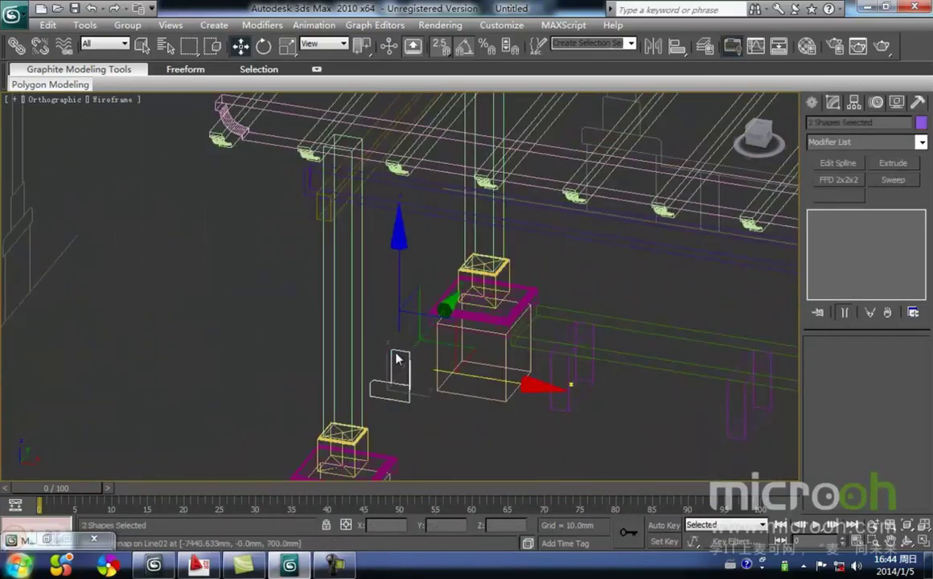
middle_click_drag(402, 368, 412, 354)
key("f")
key("z")
scroll(469, 331, "down", 5)
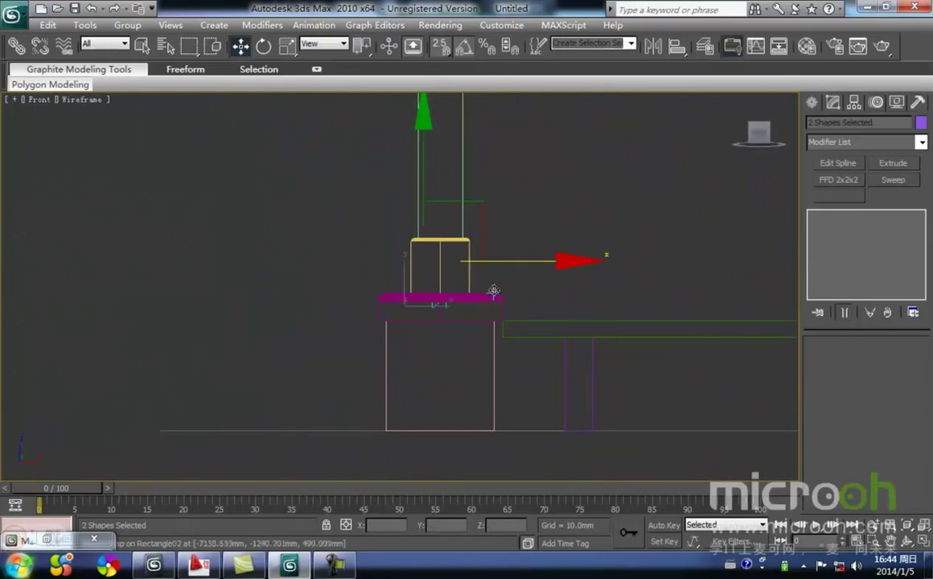
left_click_drag(462, 266, 95, 313)
left_click(167, 343)
Select all the corridor's columns, benches and beams and group them under the default name
scroll(312, 327, "down", 6)
middle_click_drag(718, 350, 589, 373)
middle_click_drag(729, 367, 593, 367)
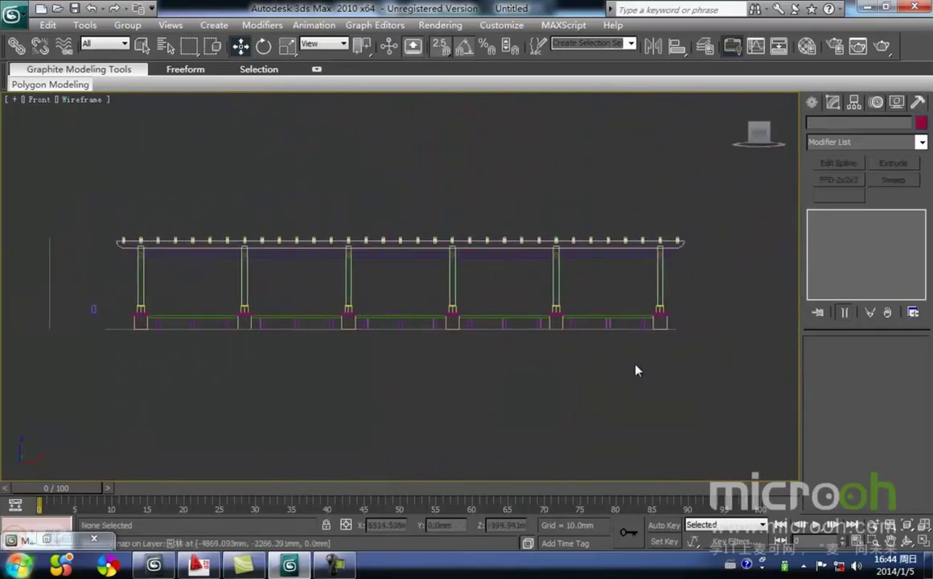
left_click_drag(712, 358, 104, 145)
middle_click_drag(290, 330, 315, 361, "alt")
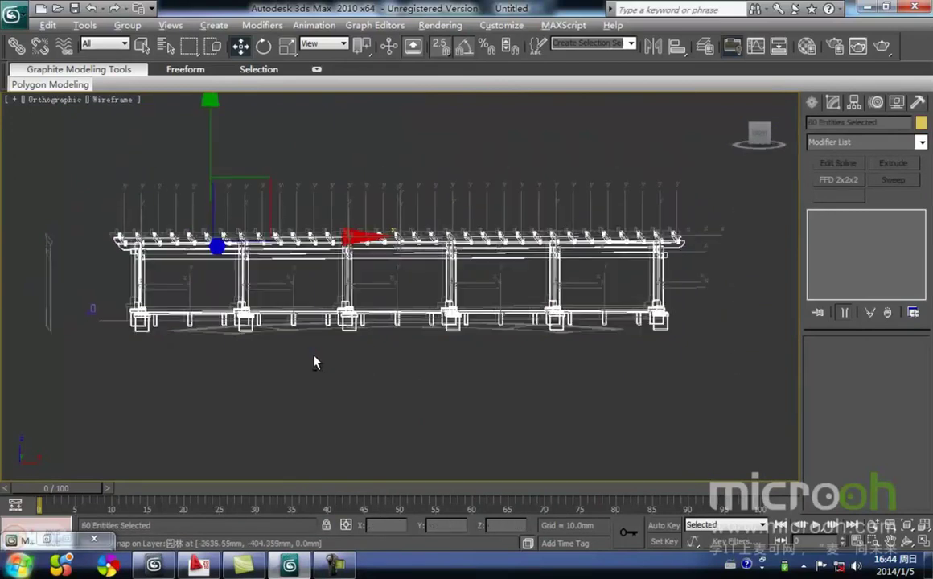
left_click(127, 25)
left_click(122, 38)
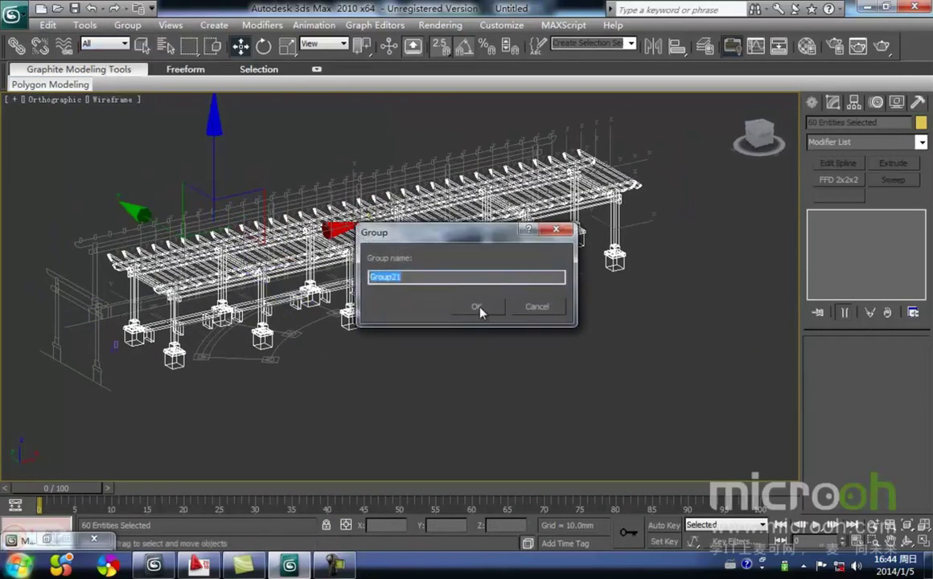
left_click(478, 312)
Show the grouped corridor shaded and compare it with the arc-shaped plan drawing in the Top view
middle_click_drag(431, 336, 402, 370, "alt")
key("F3")
left_click(476, 380)
left_click(402, 265)
key("t")
key("z")
middle_click_drag(428, 289, 436, 260)
middle_click_drag(378, 238, 431, 277)
scroll(439, 310, "down", 1)
scroll(328, 336, "up", 2)
scroll(251, 336, "down", 1)
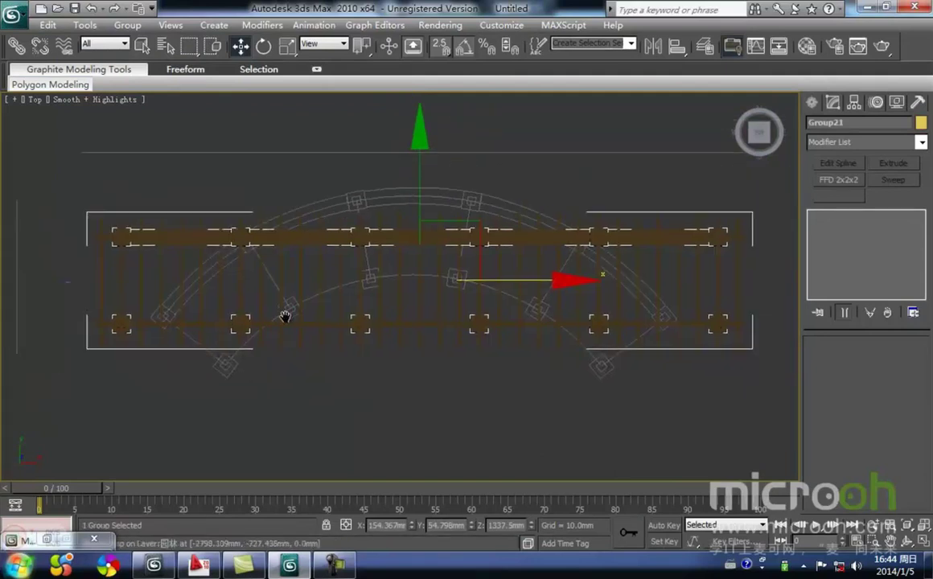
middle_click_drag(346, 334, 278, 316)
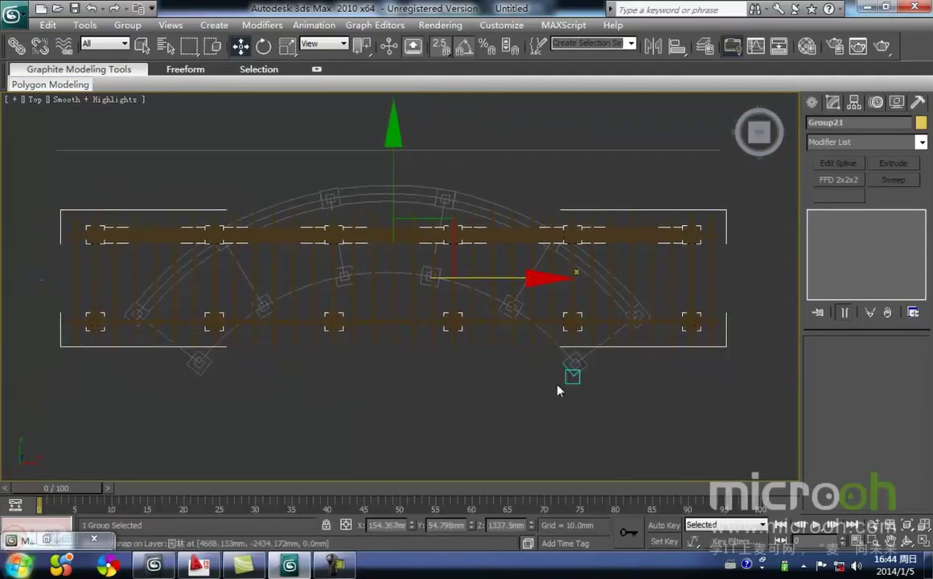
View the corridor group in 3D, return to the Top view and reselect the group
middle_click_drag(469, 369, 479, 350, "alt")
left_click(537, 362)
left_click(349, 191)
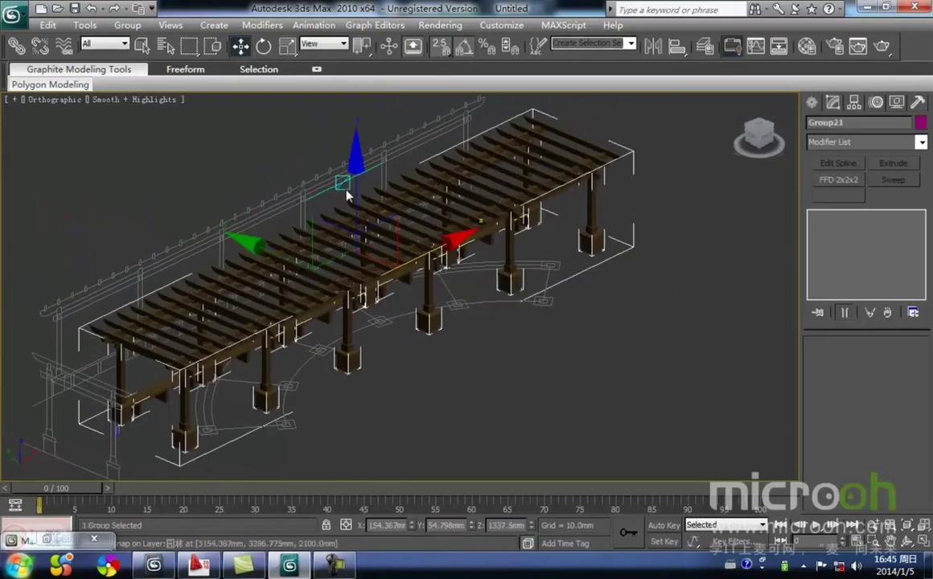
key("t")
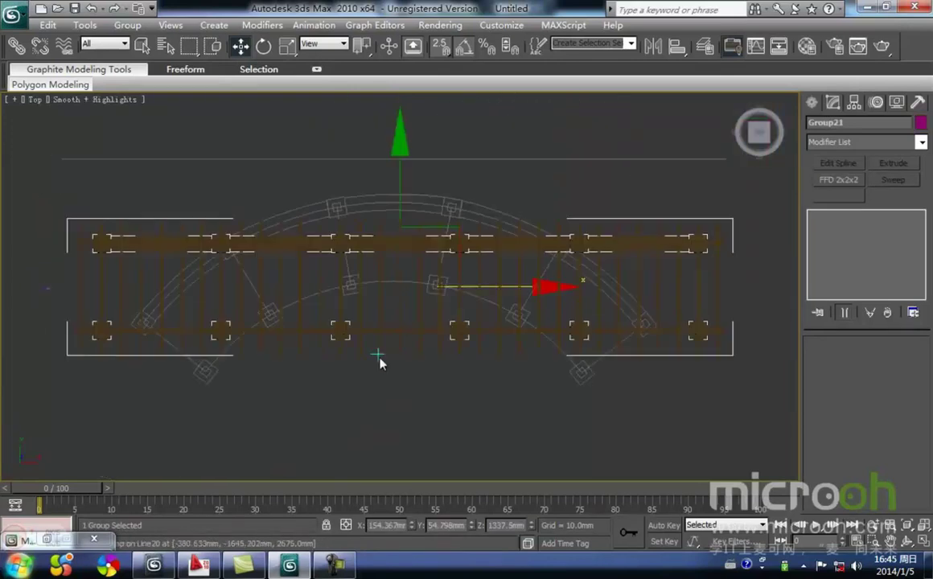
left_click(406, 376)
left_click_drag(513, 380, 357, 181)
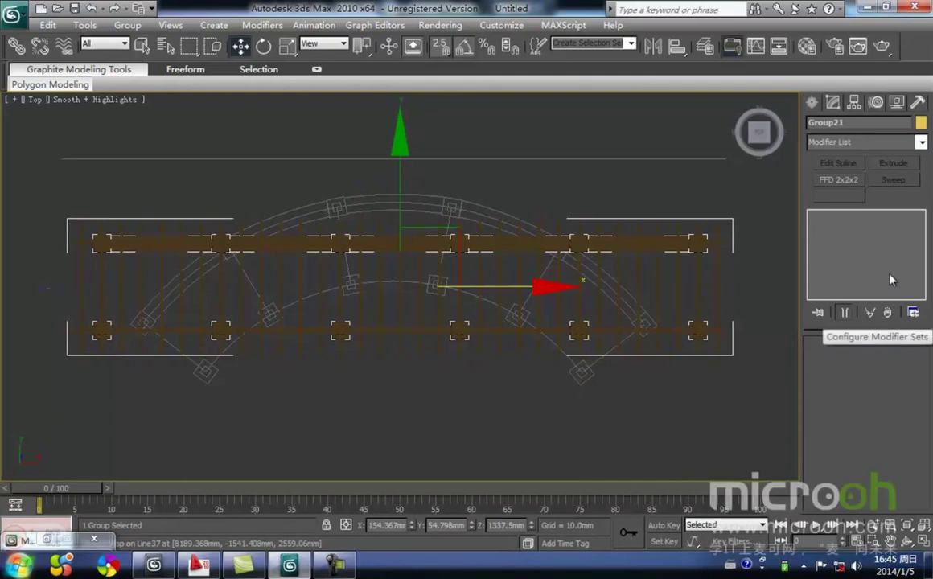
Configure the modifier set so that its empty fifth button holds the Bend modifier
left_click(914, 314)
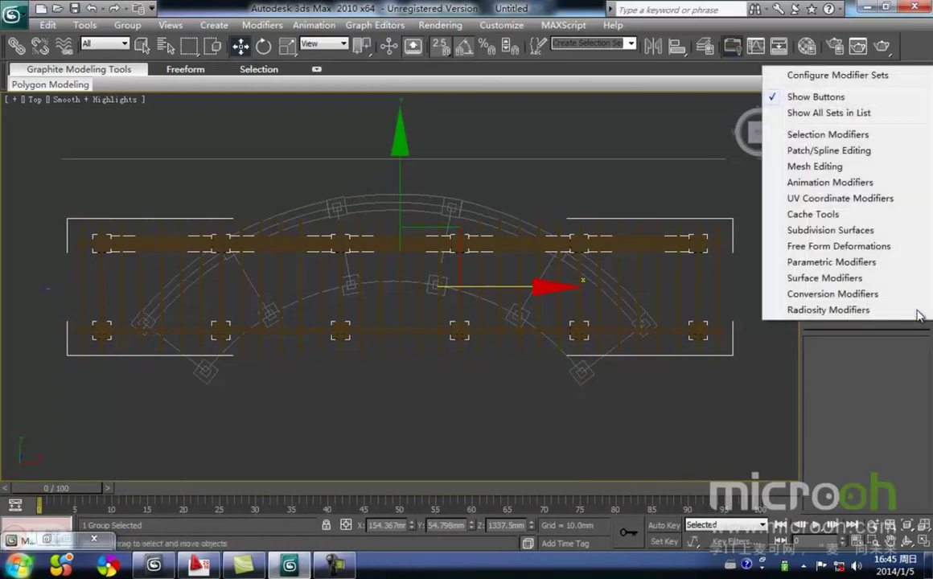
left_click(867, 77)
scroll(370, 273, "down", 5)
scroll(384, 313, "down", 3)
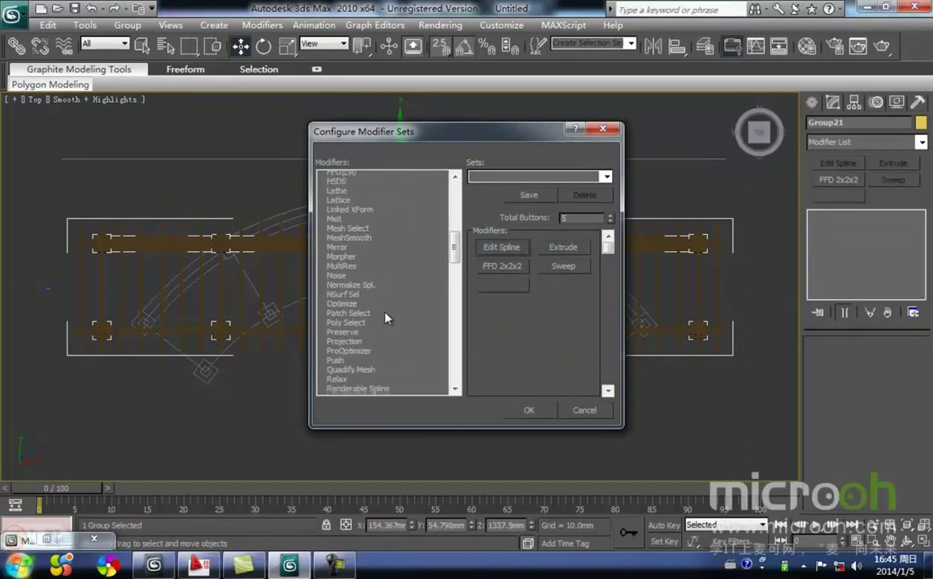
scroll(384, 317, "up", 2)
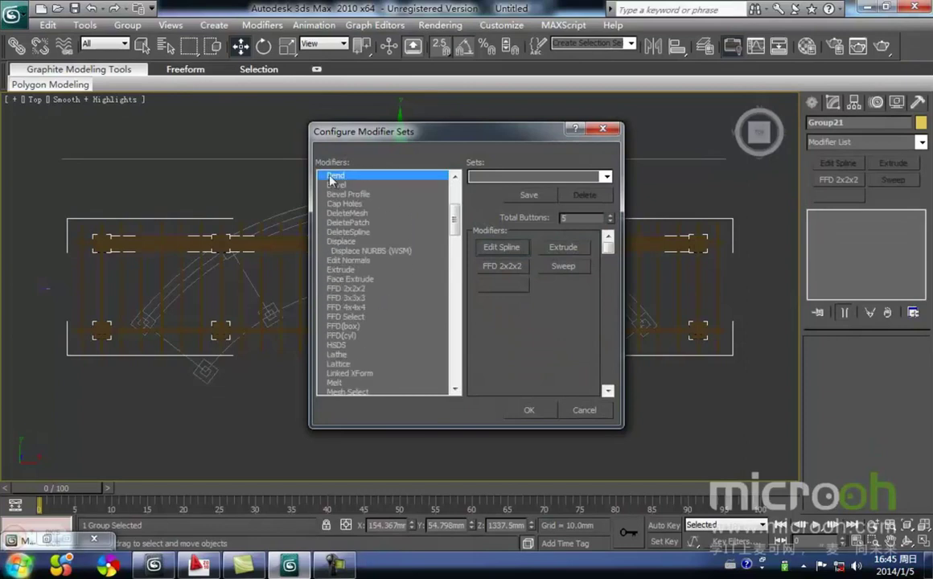
left_click(529, 411)
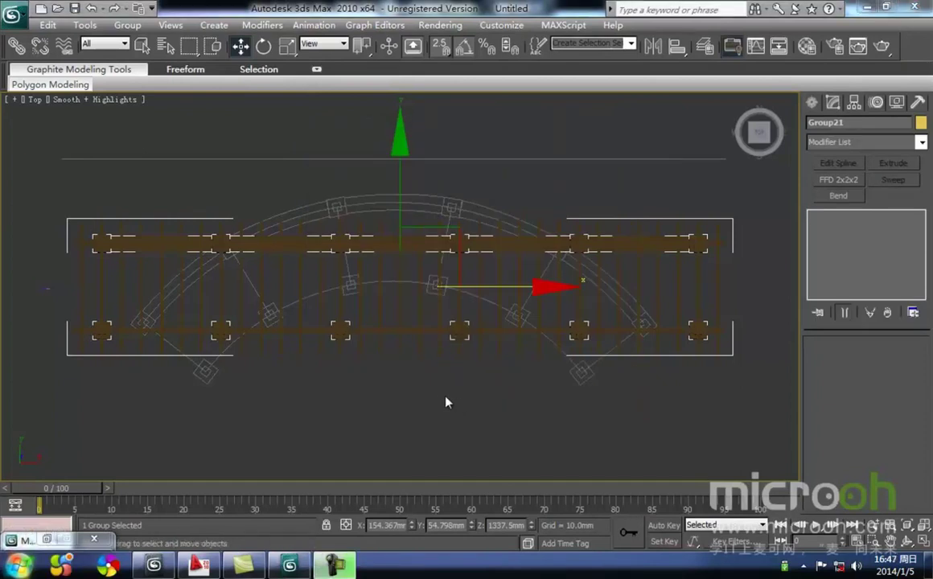
Apply a Bend modifier to the corridor group
left_click(459, 399)
left_click(340, 240)
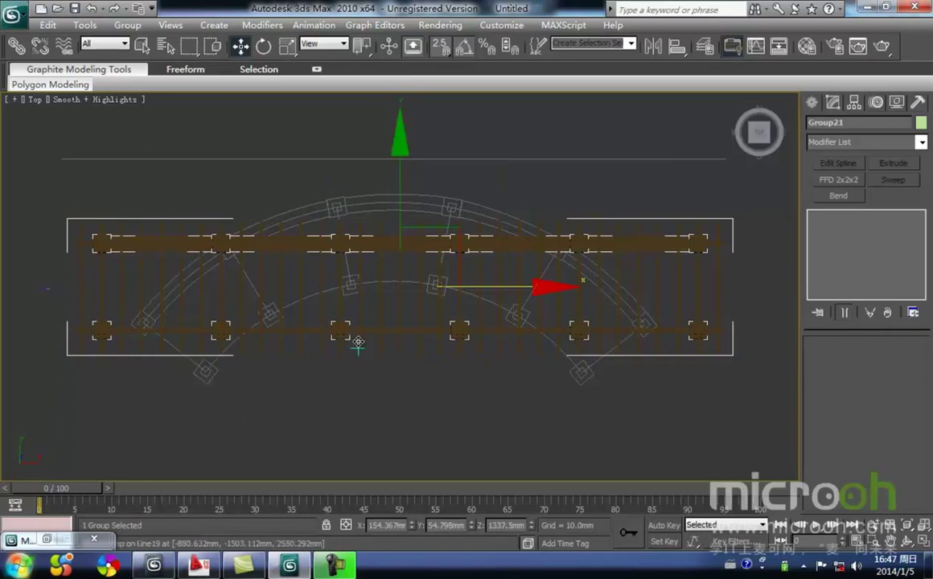
middle_click_drag(358, 341, 365, 318)
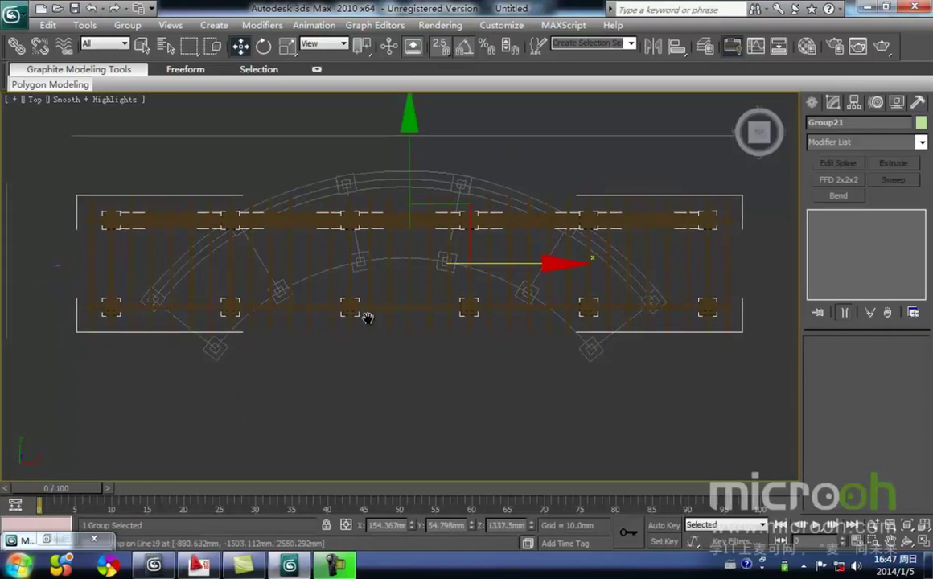
left_click(836, 198)
middle_click_drag(431, 361, 494, 240)
scroll(437, 322, "down", 2)
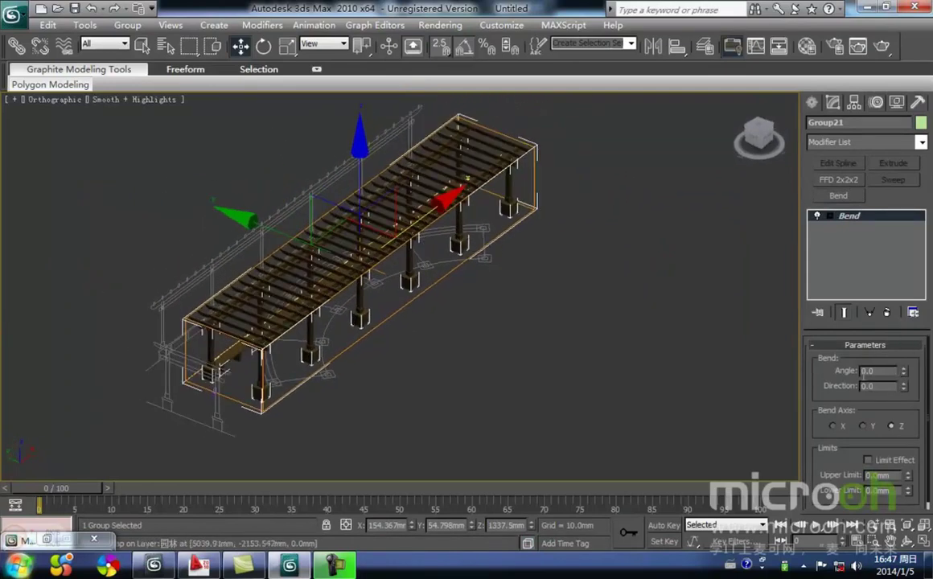
Try a Bend angle of 34.5 with the Z bend axis and undo it
left_click_drag(904, 372, 887, 322)
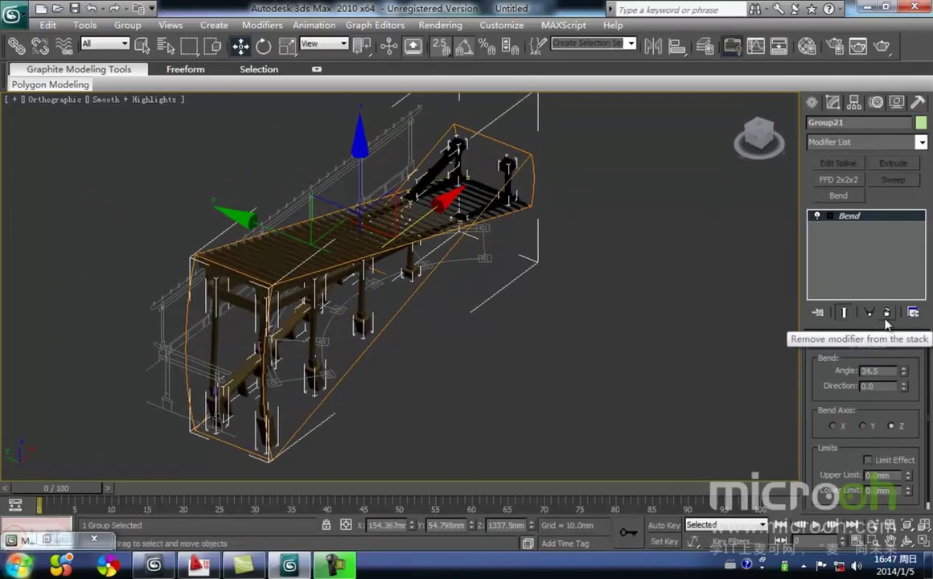
key("ctrl+z")
middle_click_drag(456, 309, 456, 303)
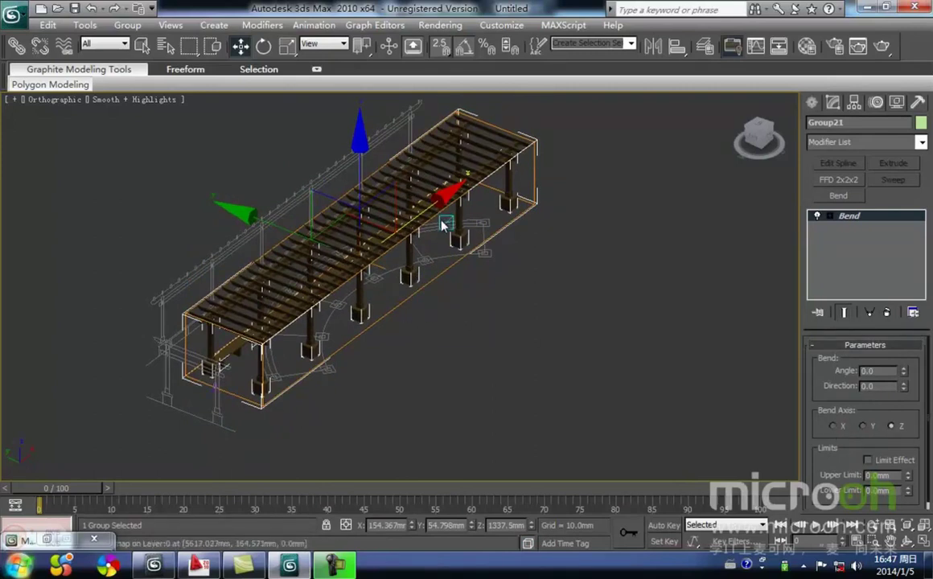
middle_click_drag(416, 299, 453, 308)
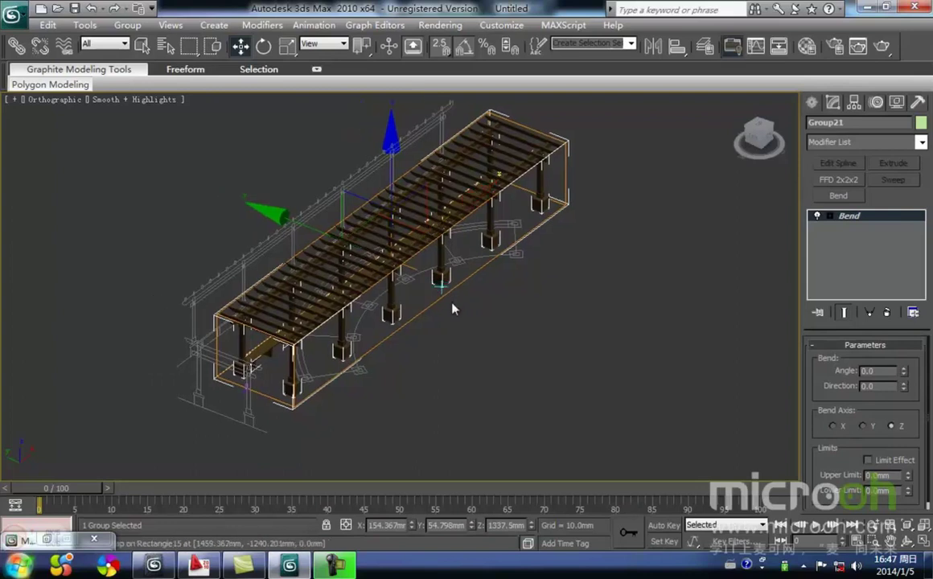
Set the bend axis to X, try out a bend angle and undo that angle
left_click(833, 426)
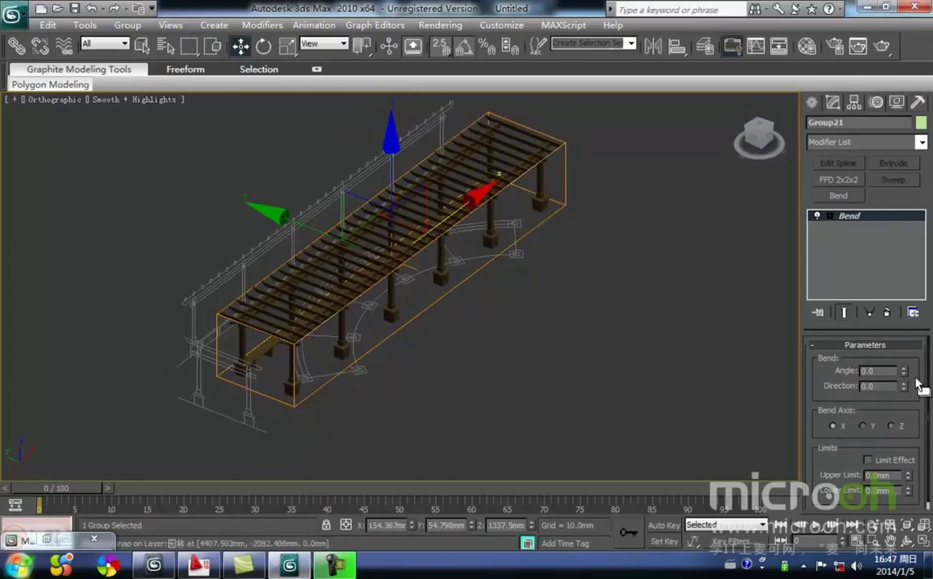
left_click_drag(904, 371, 888, 273)
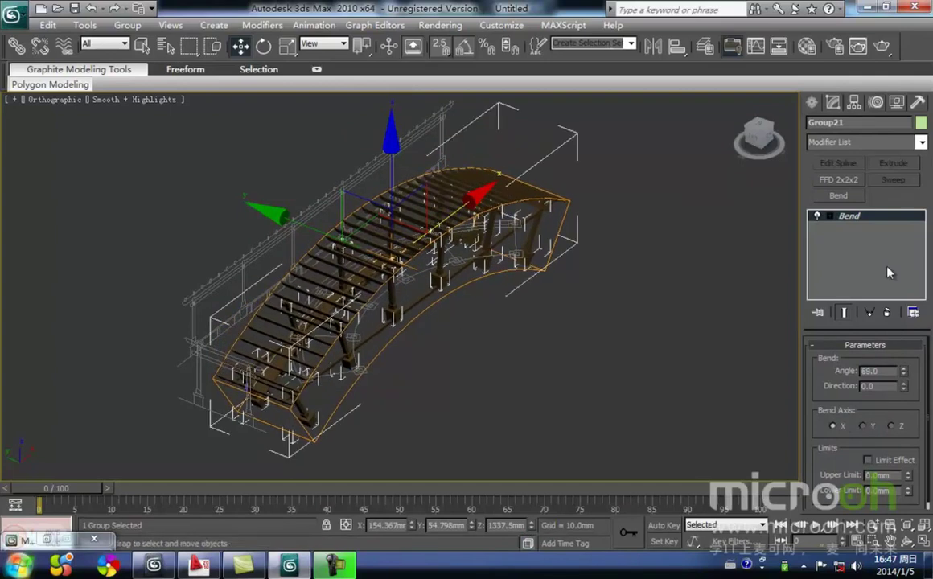
key("ctrl+z")
Set the Bend direction to 90
middle_click_drag(484, 352, 565, 361)
scroll(572, 314, "up", 2)
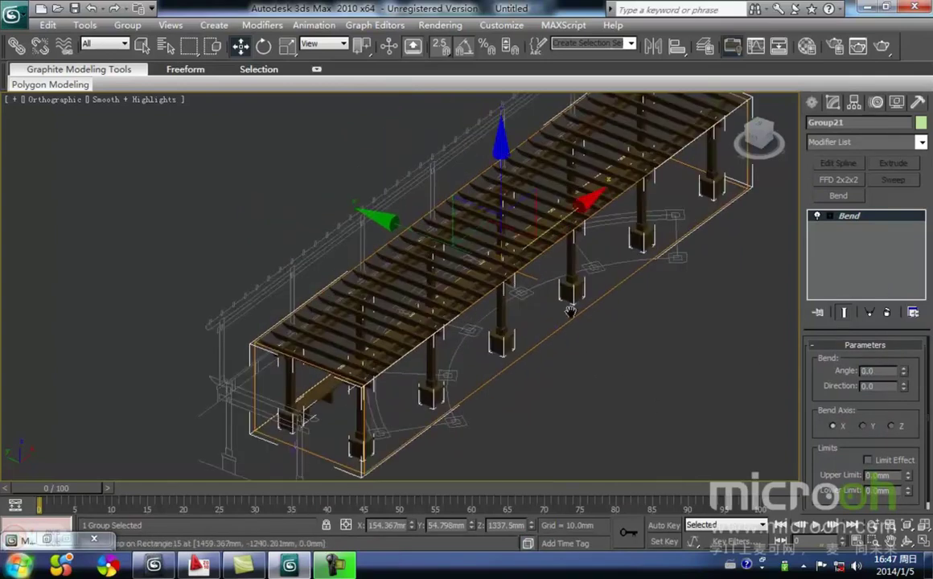
middle_click_drag(575, 312, 478, 346)
type("90")
key("Return")
middle_click_drag(453, 393, 479, 351)
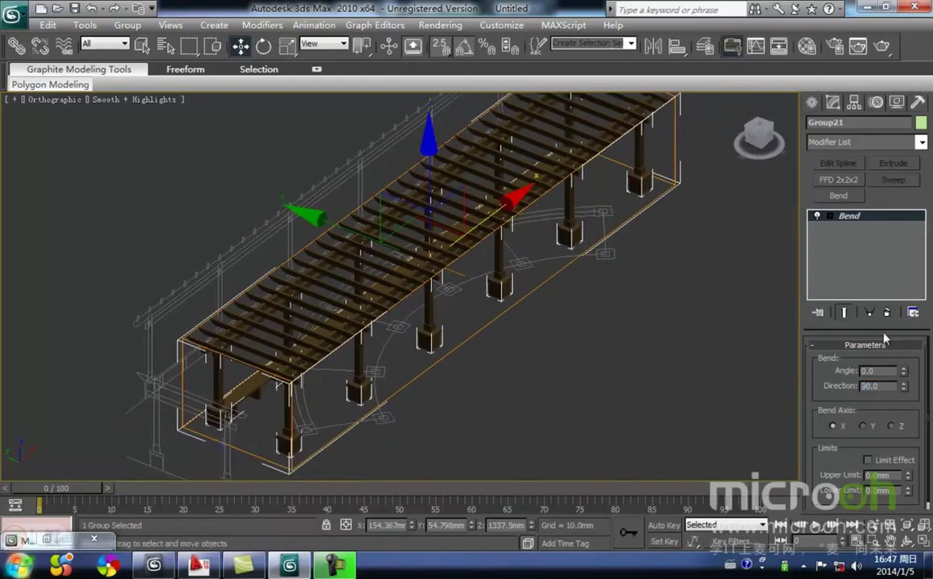
Raise the Bend angle to 148, comparing the curve with the arc-shaped plan in the Top view
left_click_drag(904, 373, 859, 215)
middle_click_drag(656, 329, 463, 368, "alt")
key("t")
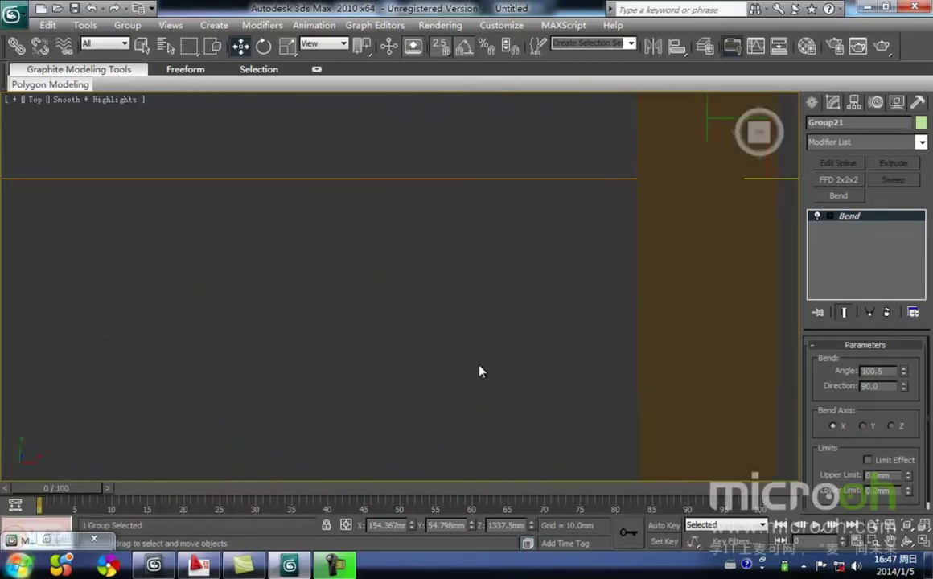
middle_click_drag(365, 320, 435, 340)
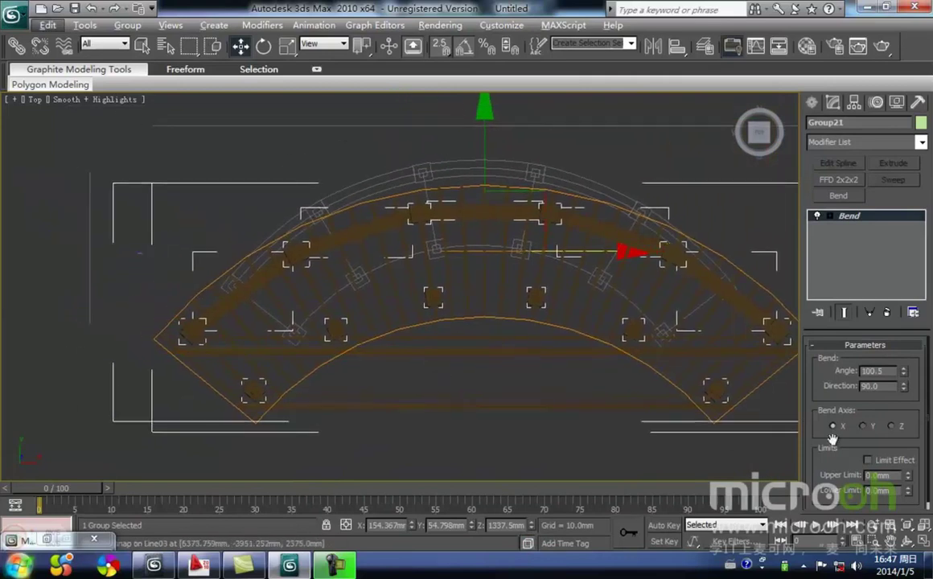
left_click_drag(905, 374, 906, 317)
Examine in wireframe how the bend affects the corridor's individual members, from 3D and Front views
middle_click_drag(448, 447, 506, 350, "alt")
scroll(504, 343, "up", 3)
scroll(496, 366, "up", 4)
key("F3")
left_click(538, 418)
scroll(500, 391, "down", 4)
middle_click_drag(520, 370, 555, 380, "alt")
key("f")
scroll(406, 376, "up", 3)
middle_click_drag(619, 384, 508, 333)
scroll(509, 333, "down", 2)
scroll(334, 409, "up", 2)
middle_click_drag(334, 409, 429, 311)
scroll(440, 379, "down", 4)
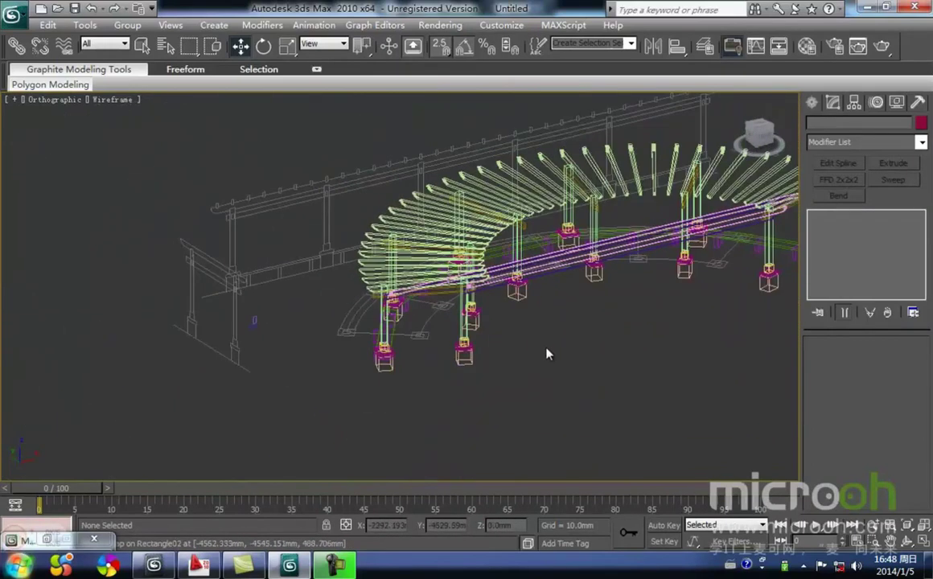
Look closely at the long beams and columns of the bent corridor and reselect the group
mouse_move(556, 350)
middle_mouse_down("alt")
mouse_move(410, 350)
mouse_move(651, 339)
mouse_move(539, 351)
middle_mouse_up("alt")
scroll(651, 318, "up", 2)
scroll(314, 410, "up", 2)
scroll(523, 427, "up", 2)
scroll(372, 429, "up", 2)
left_click_drag(455, 444, 331, 265)
middle_click_drag(520, 334, 443, 310)
scroll(444, 309, "down", 3)
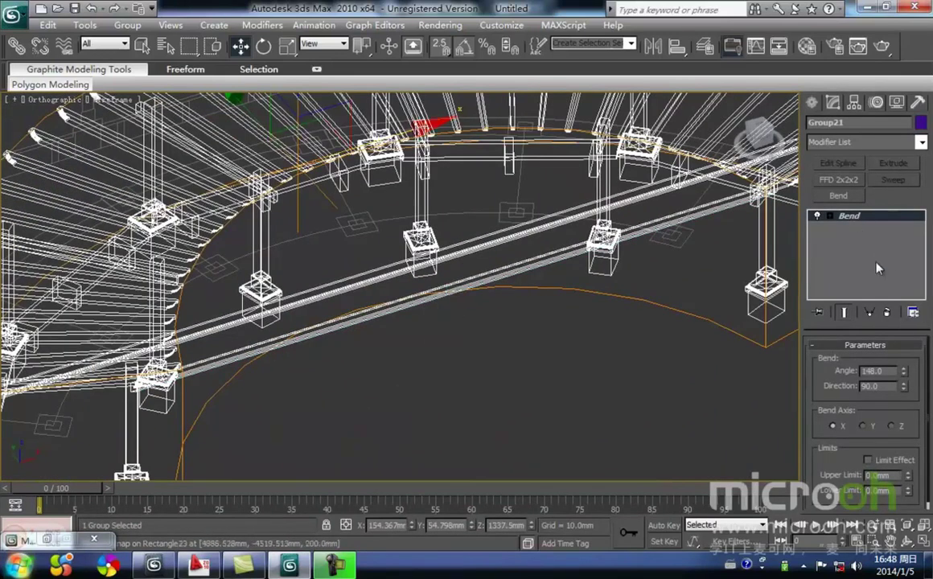
Remove the Bend modifier from the corridor group and ungroup it into its separate parts
left_click(888, 313)
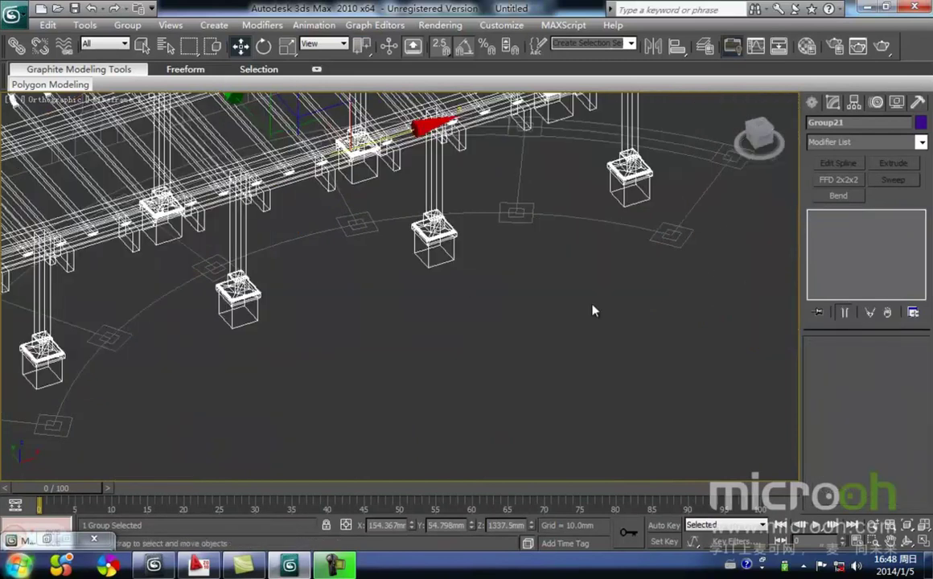
scroll(427, 308, "down", 4)
left_click_drag(347, 173, 347, 174)
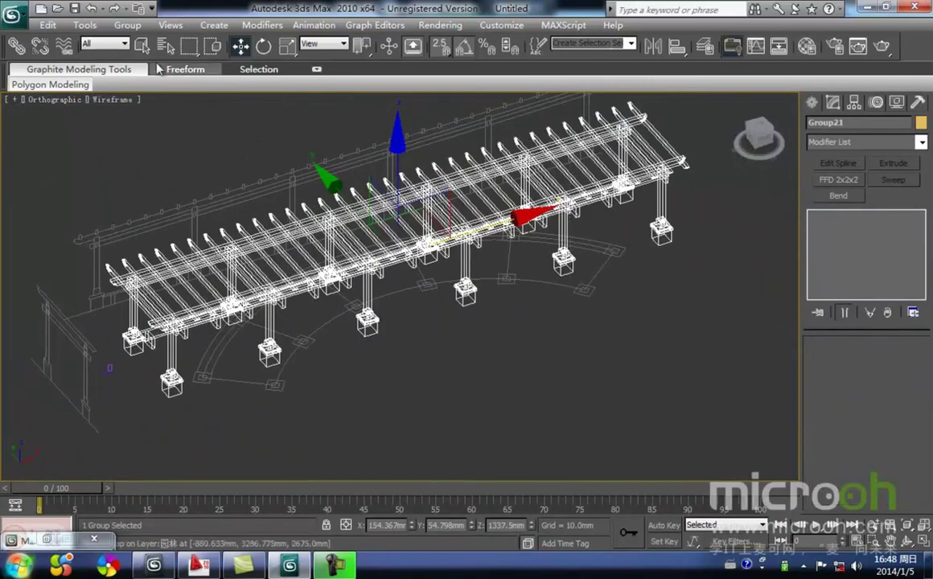
left_click(127, 25)
left_click(152, 58)
left_click(473, 346)
Select the straight long beam under the front rafter ends and go to its base Rectangle level
scroll(396, 298, "up", 3)
key("F3")
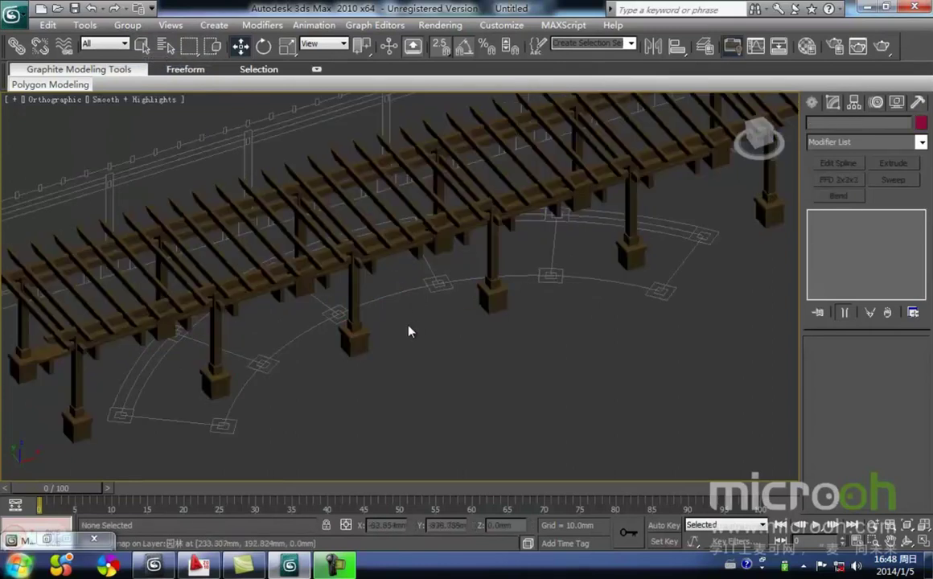
mouse_move(417, 335)
middle_mouse_down("alt")
mouse_move(356, 322)
mouse_move(418, 324)
middle_mouse_up("alt")
key("f")
middle_click_drag(335, 313, 337, 352, "alt")
scroll(383, 346, "up", 5)
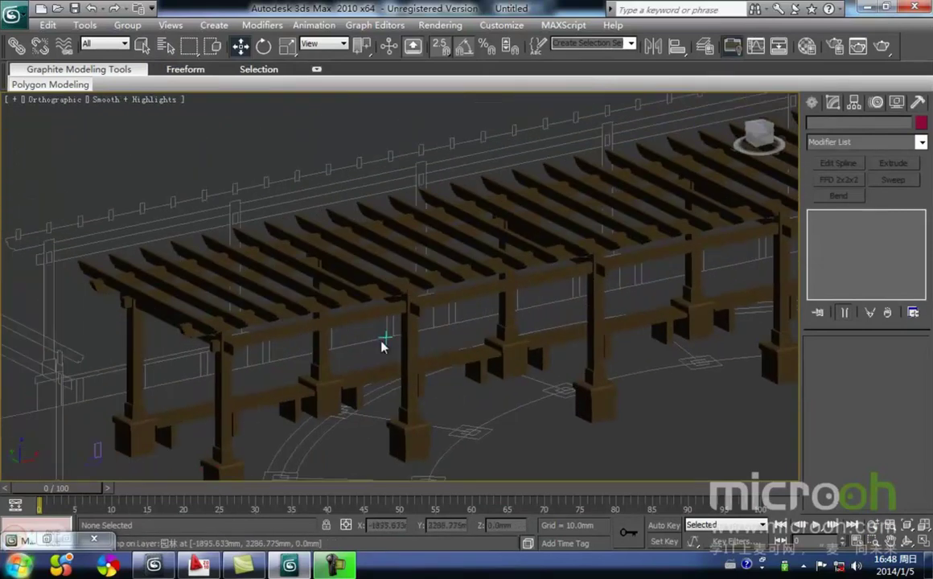
key("F3")
left_click(378, 329)
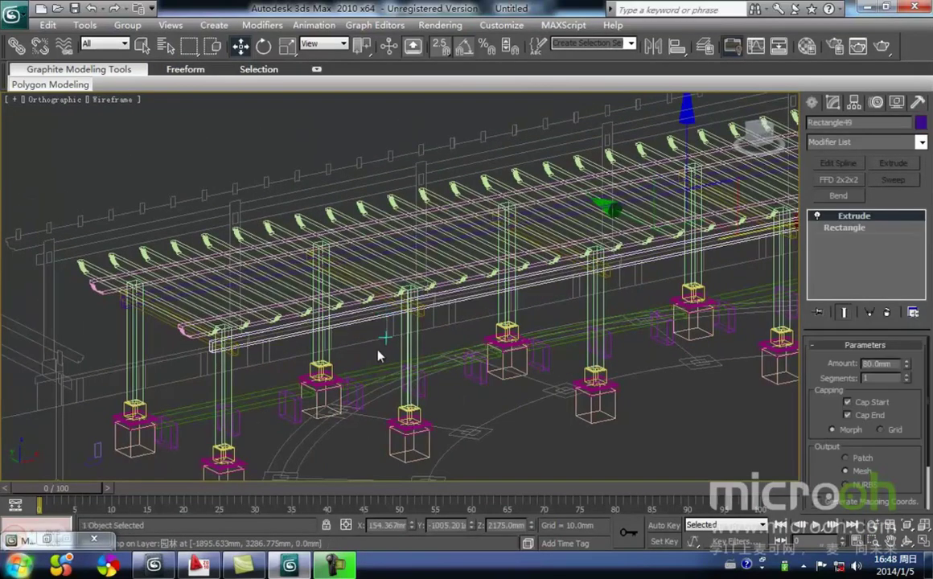
middle_click_drag(380, 341, 410, 325)
middle_click_drag(443, 382, 473, 385, "alt")
left_click(852, 232)
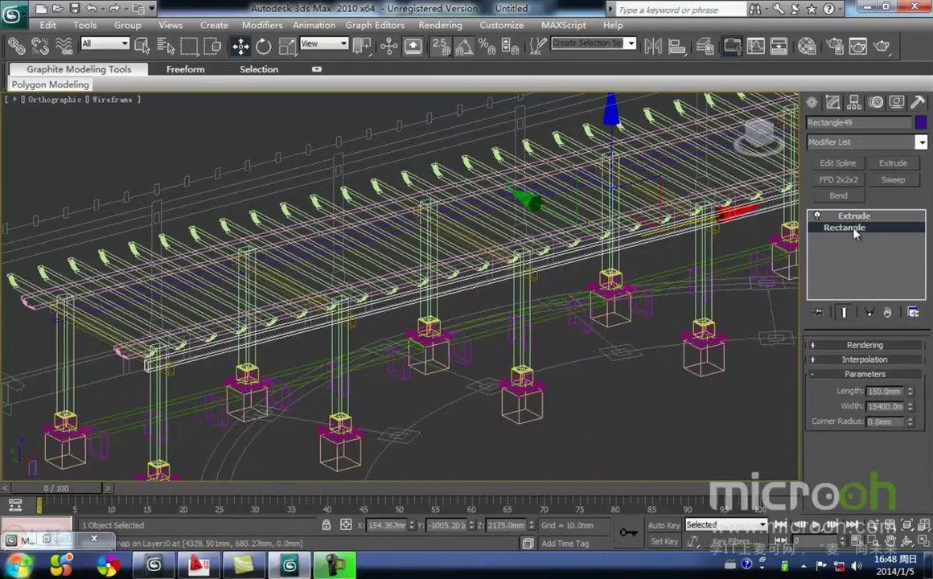
Add an Edit Spline modifier between the straight beam's Rectangle and Extrude levels
scroll(484, 300, "up", 2)
middle_click_drag(479, 306, 722, 227)
scroll(489, 302, "up", 2)
middle_click_drag(488, 300, 521, 295)
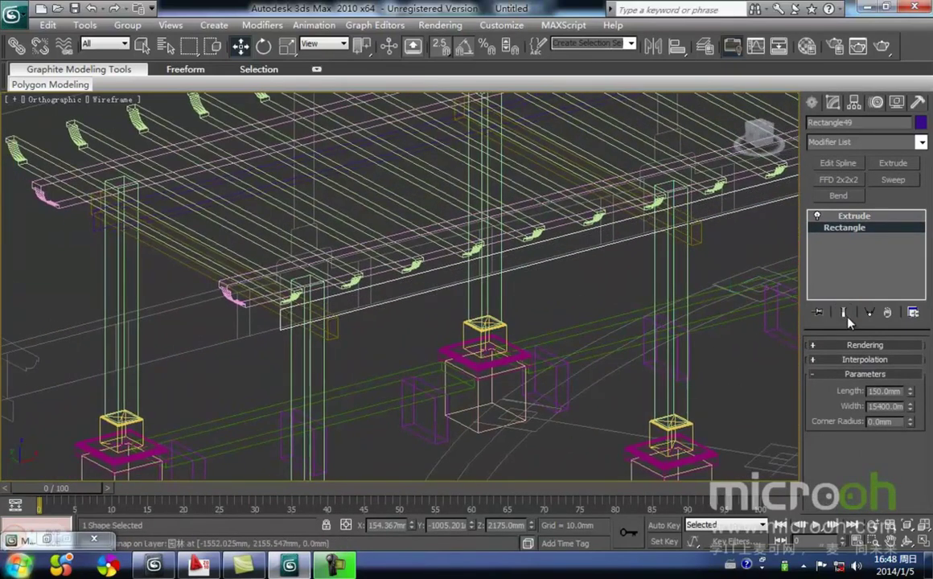
scroll(400, 316, "up", 3)
middle_click_drag(399, 316, 294, 341)
left_click(913, 346)
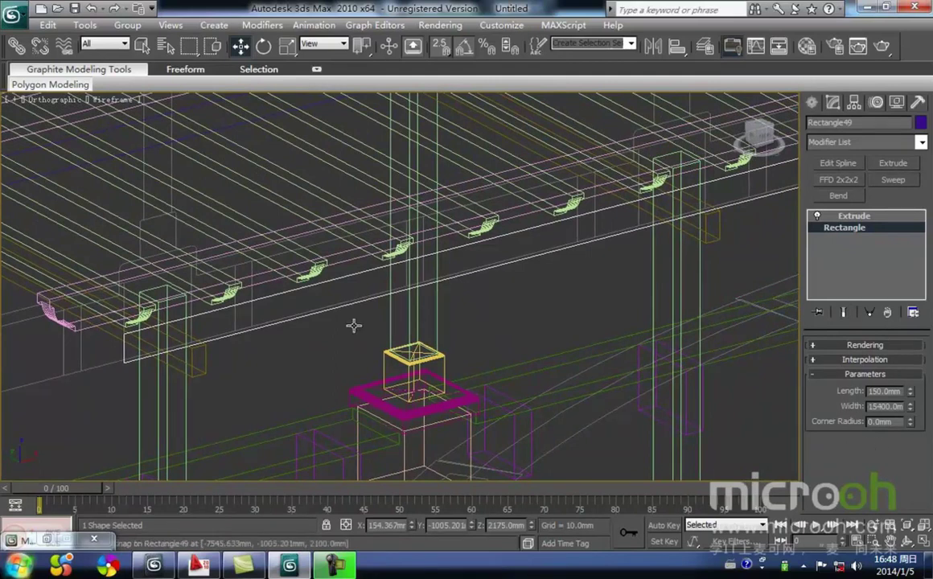
middle_click_drag(474, 314, 520, 306)
scroll(520, 307, "up", 1)
middle_click_drag(630, 297, 618, 314)
scroll(518, 308, "down", 1)
scroll(518, 308, "down", 1)
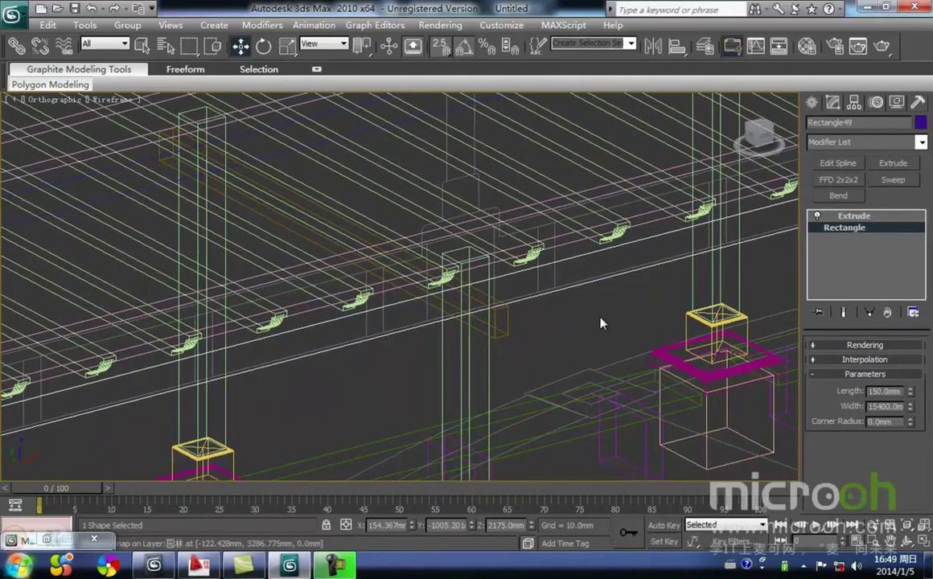
left_click(844, 169)
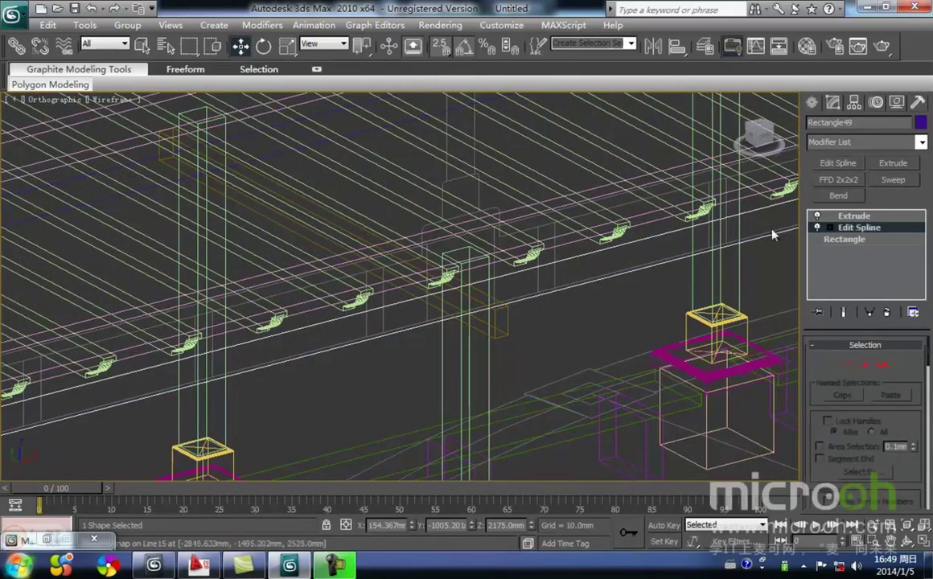
Select the beam outline's long edges and switch the editing to segment level
scroll(531, 310, "down", 4)
middle_click_drag(217, 339, 475, 242)
scroll(474, 242, "up", 4)
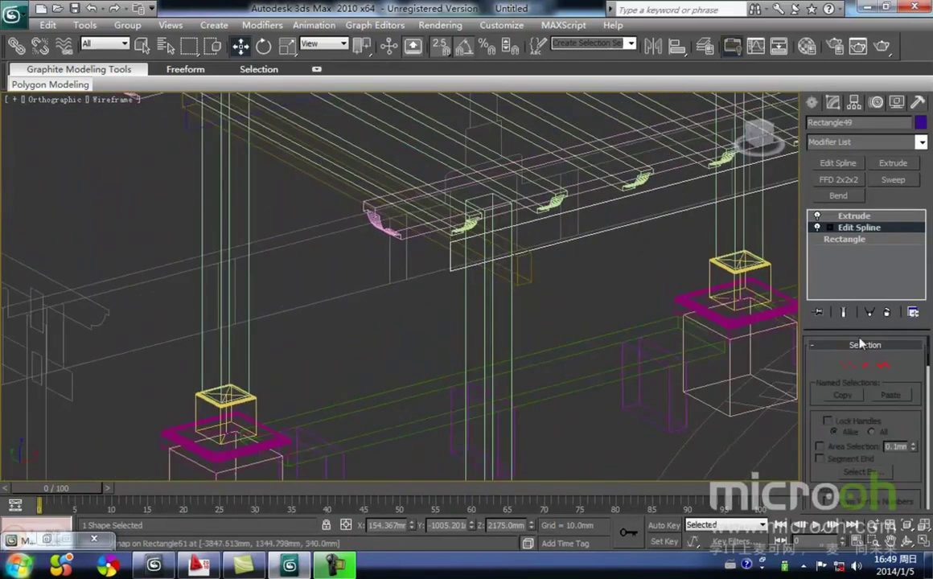
left_click(864, 365)
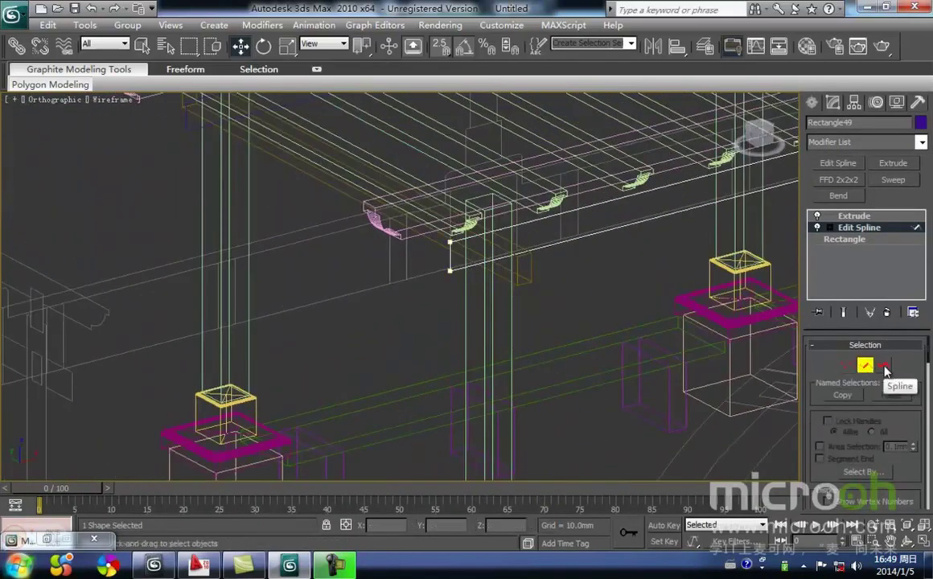
middle_click_drag(515, 309, 394, 339, "alt")
left_click_drag(528, 261, 456, 123)
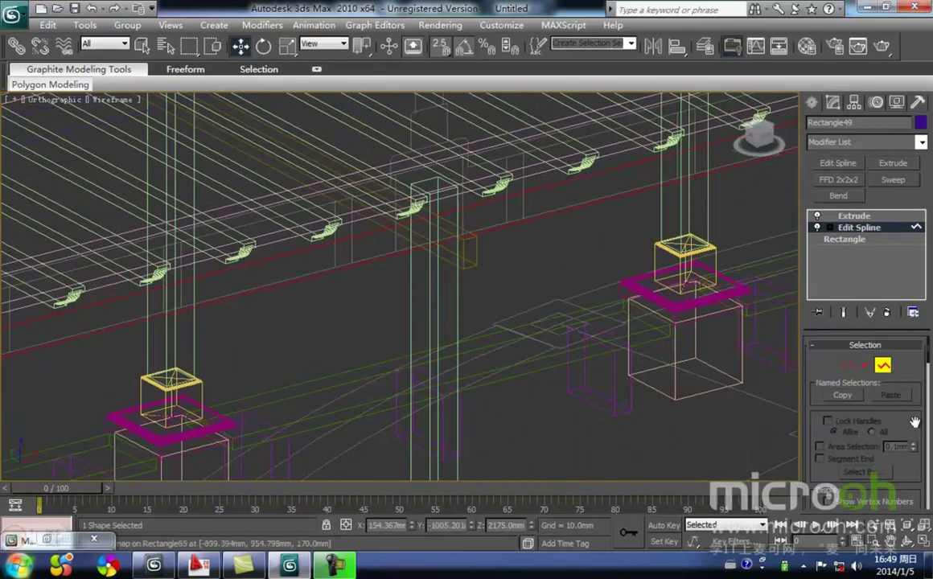
left_click(864, 365)
scroll(499, 312, "down", 3)
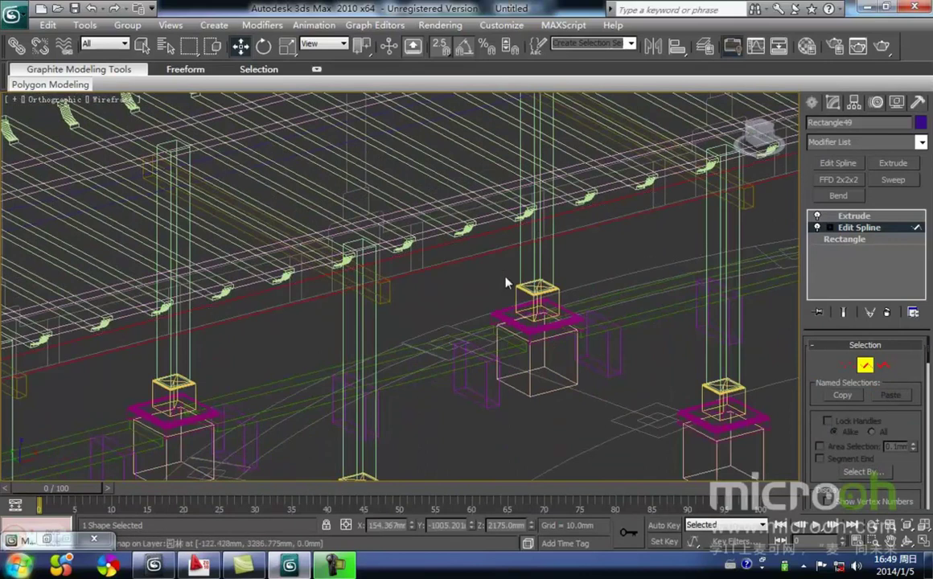
Divide the straight beam's selected long segments repeatedly with a division value of 1
scroll(489, 306, "down", 3)
middle_click_drag(545, 300, 324, 310)
middle_click_drag(535, 263, 328, 323)
scroll(329, 322, "up", 4)
middle_click_drag(346, 285, 609, 309)
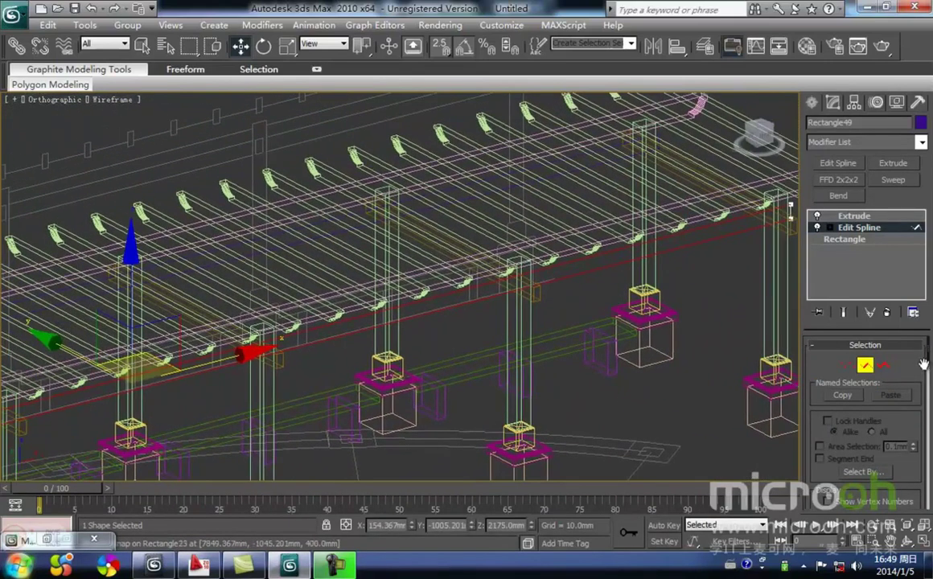
scroll(928, 359, "down", 10)
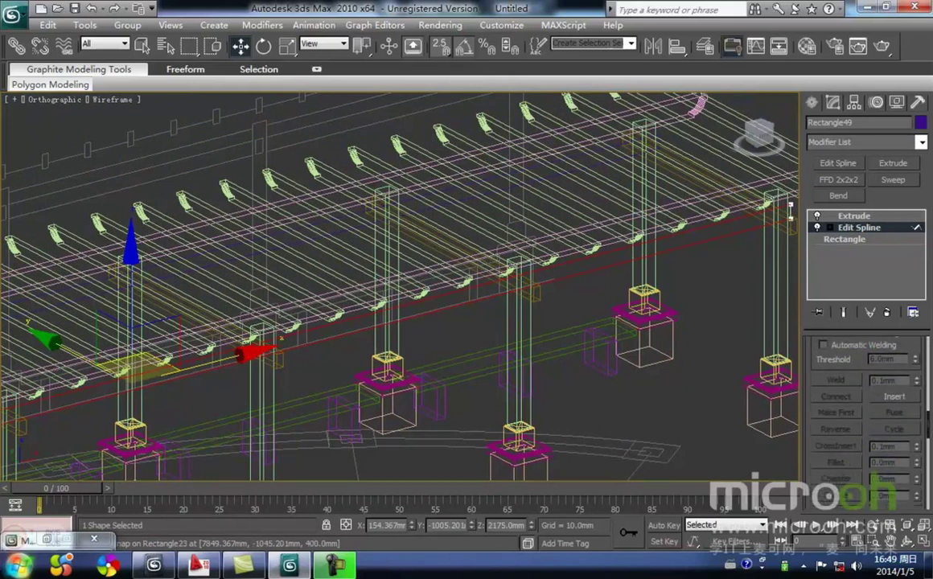
scroll(836, 450, "down", 6)
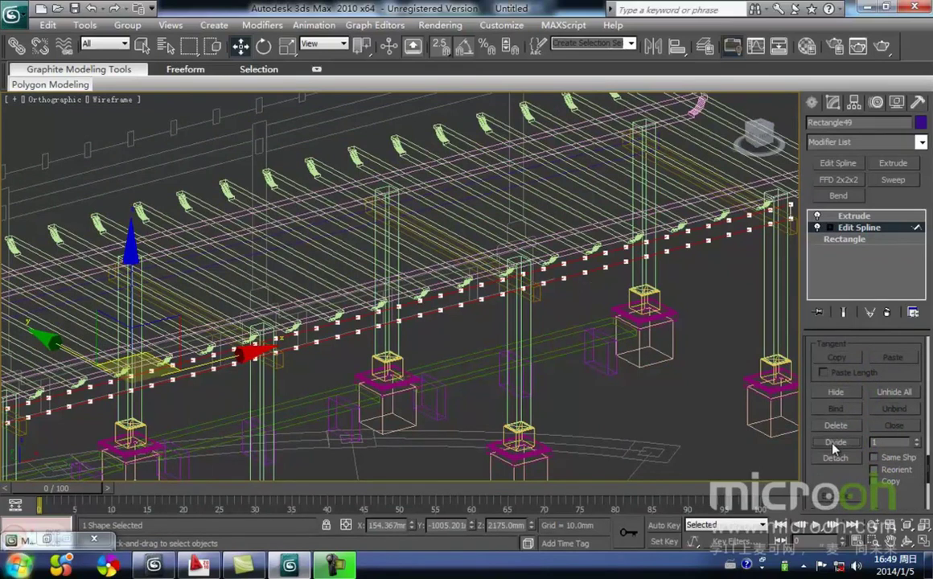
Leave segment editing on the straight beam and return to its Extrude level
middle_click_drag(204, 382, 530, 277)
middle_click_drag(403, 330, 561, 278)
scroll(262, 343, "up", 2)
middle_click_drag(262, 344, 377, 321)
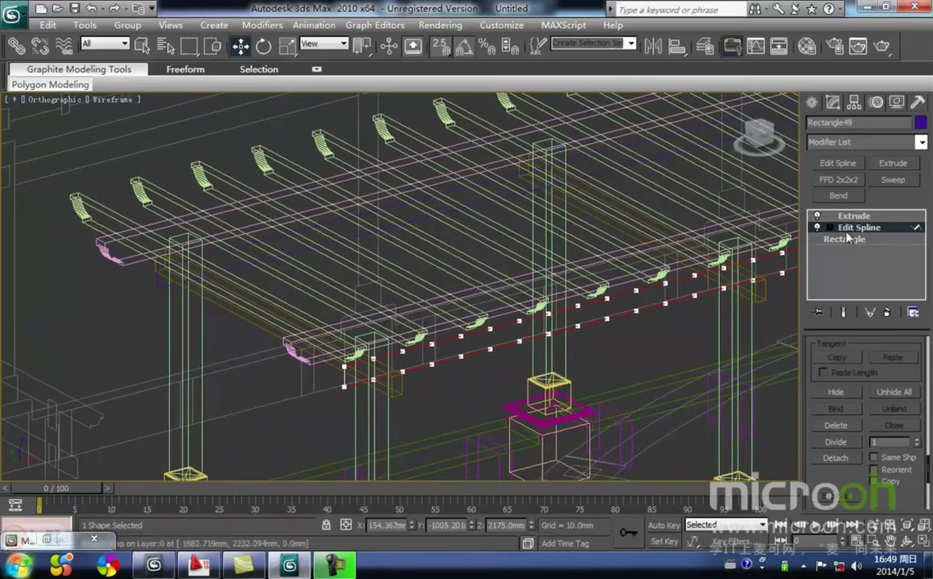
middle_click_drag(522, 337, 461, 366)
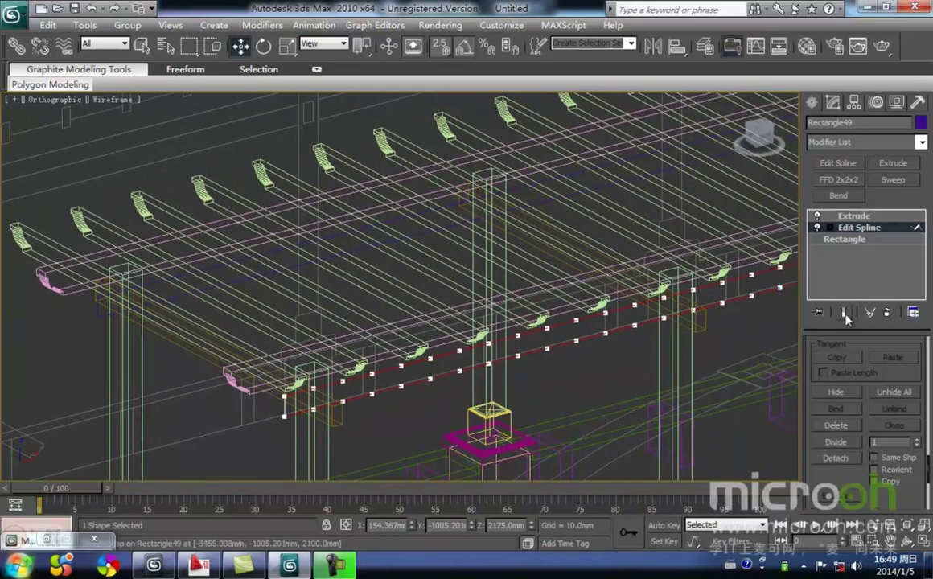
left_click(830, 227)
left_click(850, 251)
left_click(831, 228)
left_click(851, 216)
scroll(618, 344, "up", 5)
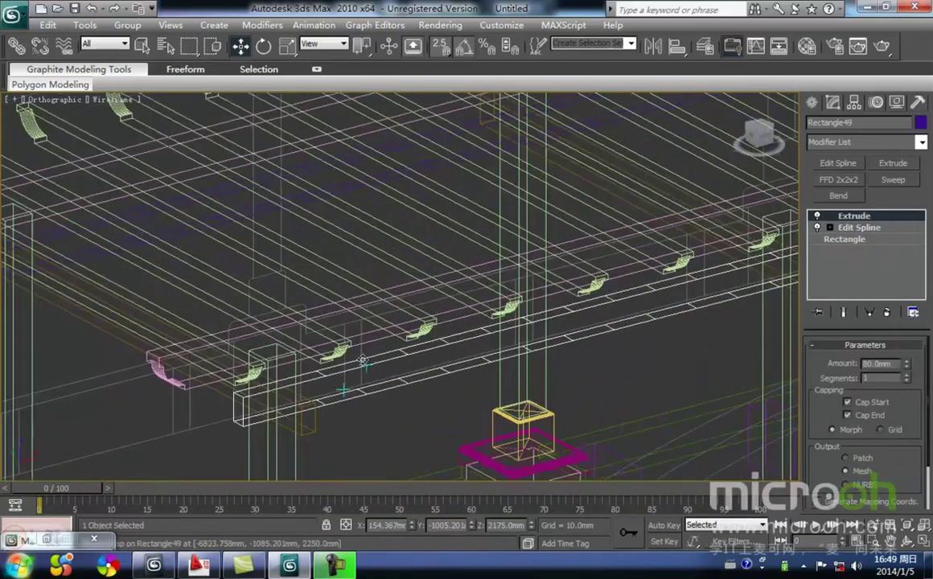
Examine the subdivisions along the extruded straight beam up close
scroll(493, 278, "up", 2)
scroll(494, 337, "down", 1)
middle_click_drag(486, 337, 406, 351)
scroll(474, 351, "up", 1)
scroll(439, 343, "up", 1)
scroll(430, 367, "down", 1)
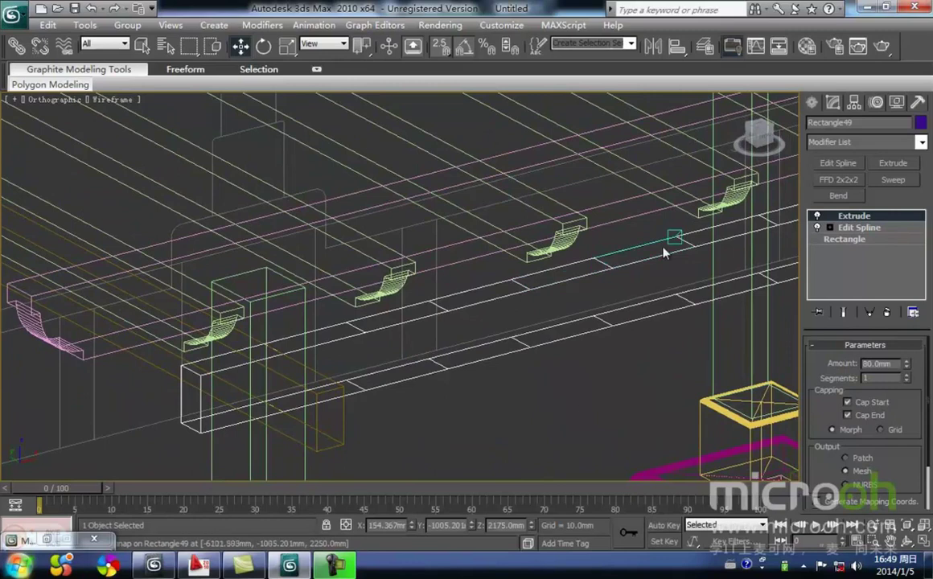
middle_click_drag(660, 247, 466, 307)
middle_click_drag(527, 322, 562, 353, "alt")
Select the long beam with the moulded end profile and pick its long edges at segment level
left_click(510, 391)
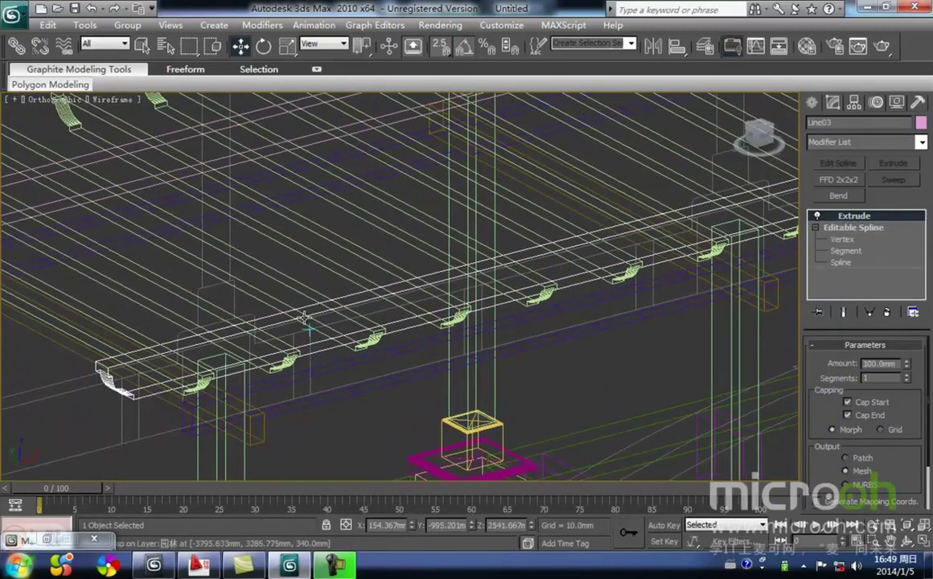
left_click(307, 373)
left_click(280, 322)
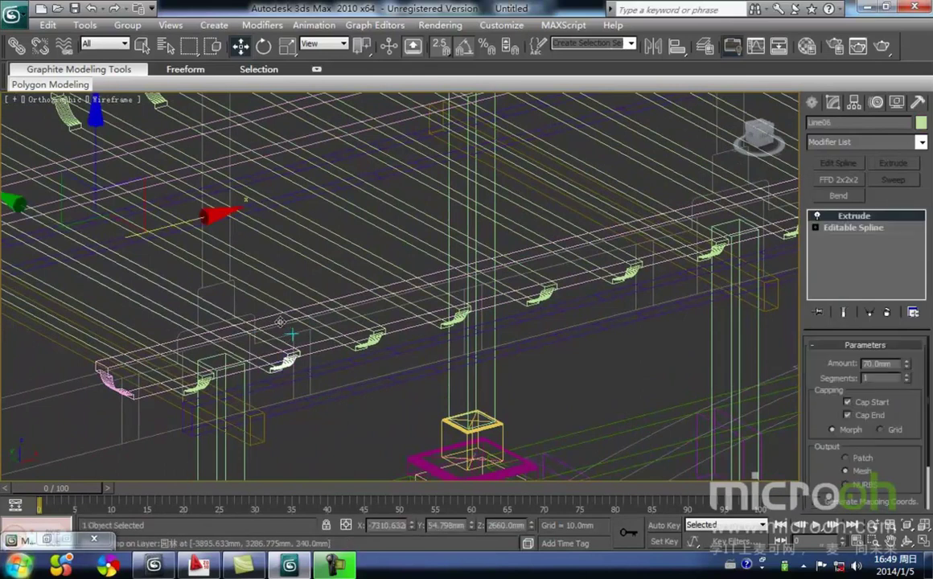
left_click(280, 321)
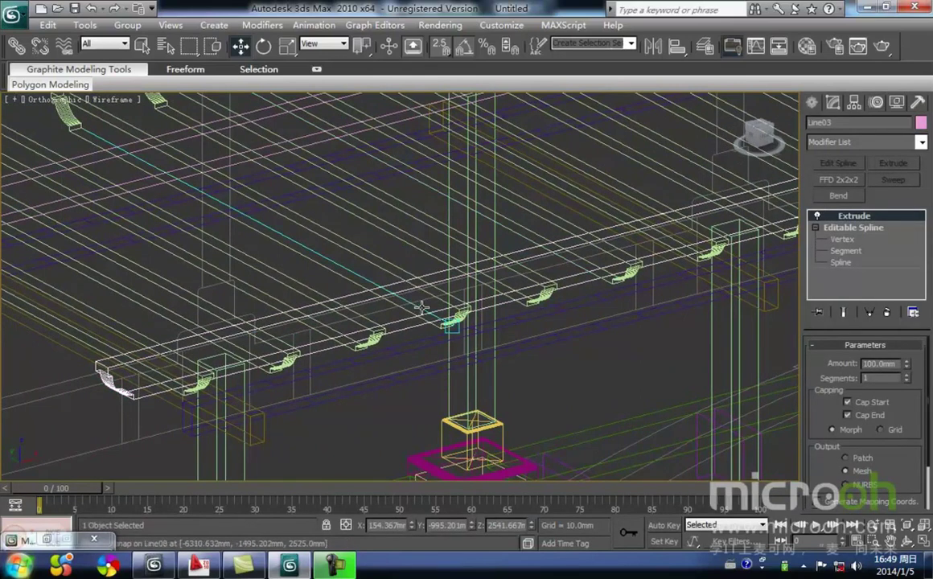
middle_click_drag(419, 307, 433, 306)
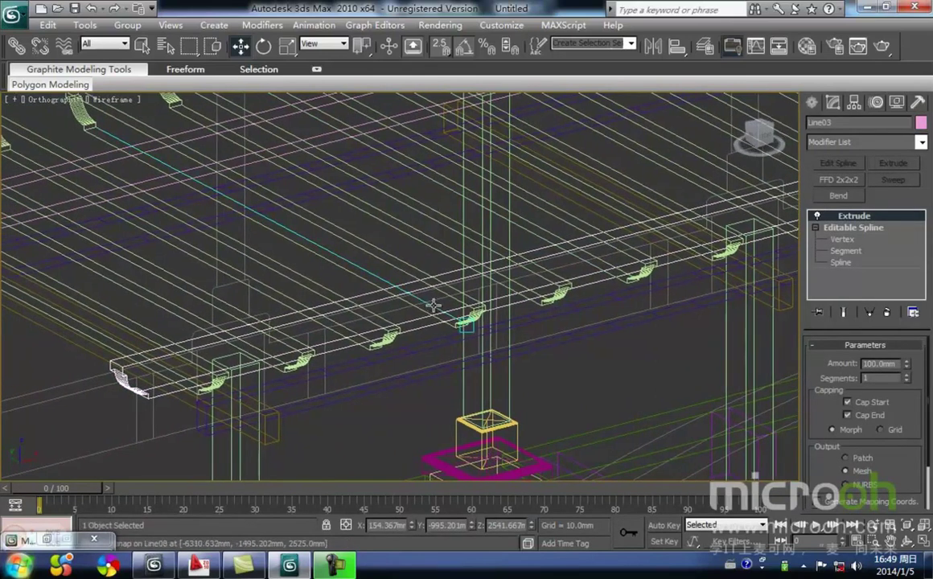
left_click(845, 251)
middle_click_drag(534, 331, 477, 347)
left_click_drag(456, 242, 595, 347)
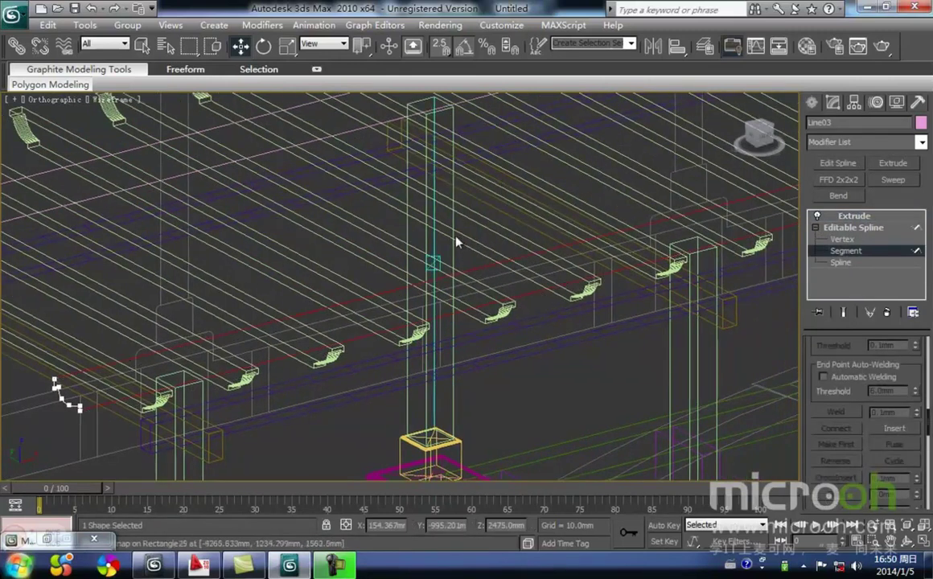
Divide the moulded beam's long segments repeatedly with a division value of 1 and return to the Extrude level
middle_click_drag(595, 347, 415, 345)
scroll(415, 345, "down", 3)
middle_click_drag(558, 329, 462, 314)
left_click_drag(930, 420, 930, 446)
scroll(833, 426, "down", 5)
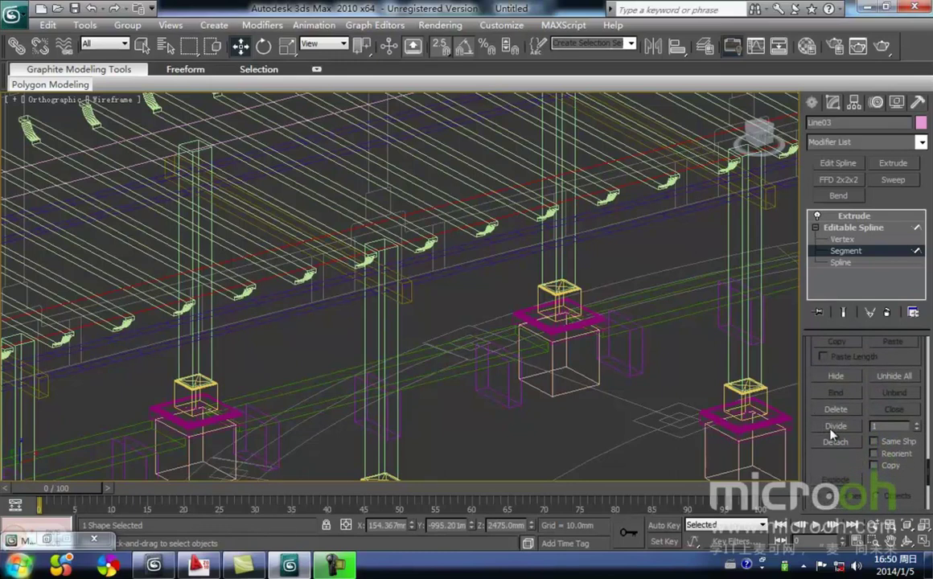
left_click(834, 427)
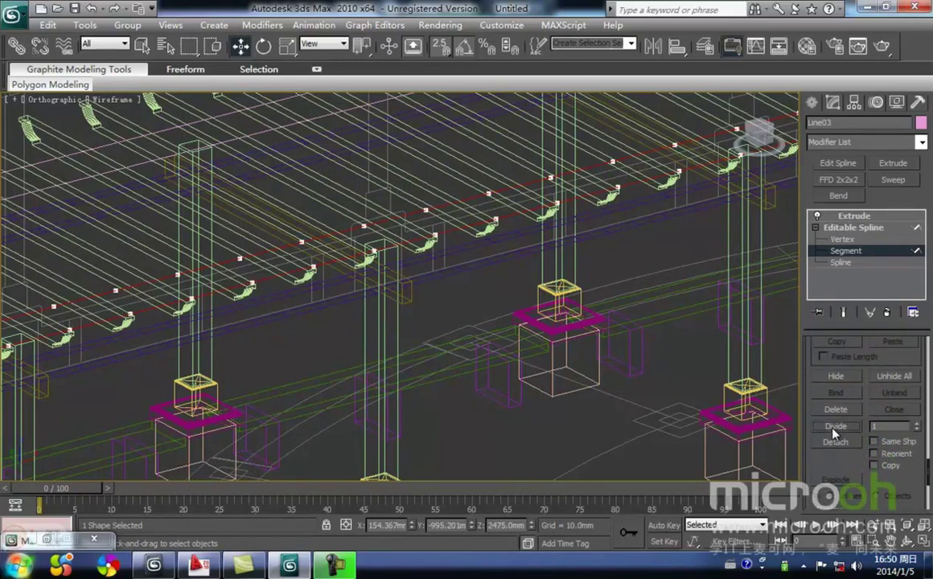
middle_click_drag(291, 178, 574, 272)
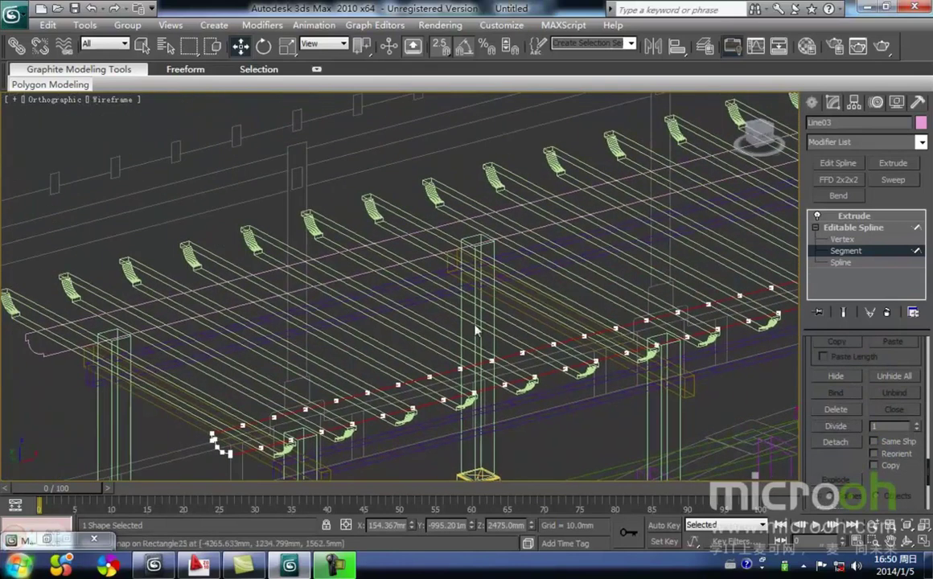
left_click(844, 251)
left_click(851, 217)
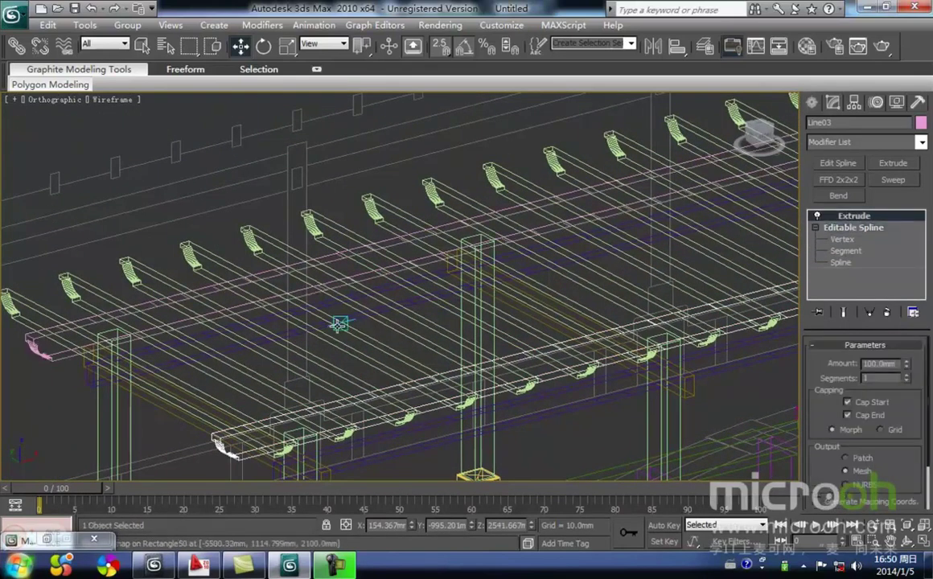
Compare the subdivided moulded beam with the matching beam on the corridor's far side
middle_click_drag(350, 317, 537, 329)
scroll(450, 402, "up", 3)
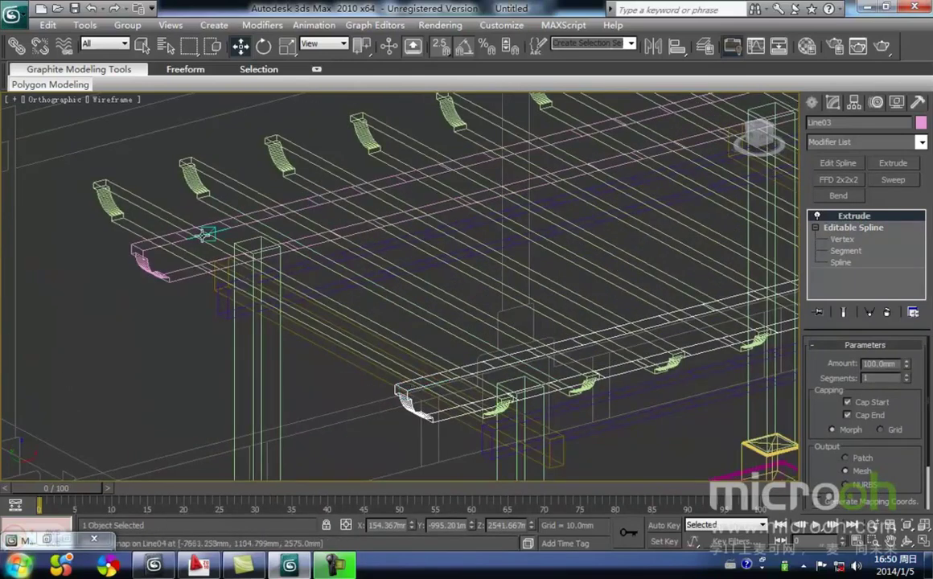
scroll(205, 209, "up", 3)
middle_click_drag(176, 248, 339, 267)
middle_click_drag(437, 282, 206, 259)
scroll(463, 411, "down", 2)
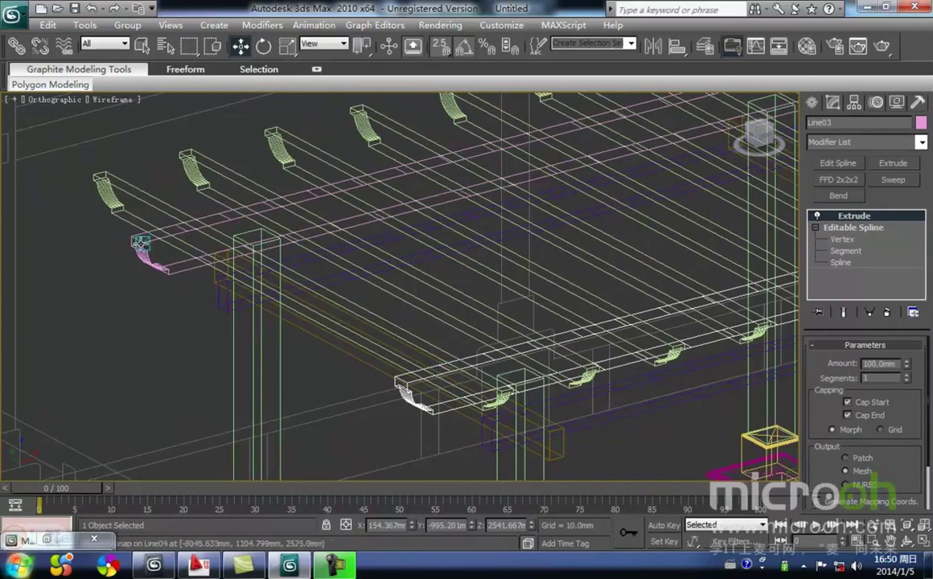
middle_click_drag(364, 357, 229, 366)
scroll(358, 385, "down", 5)
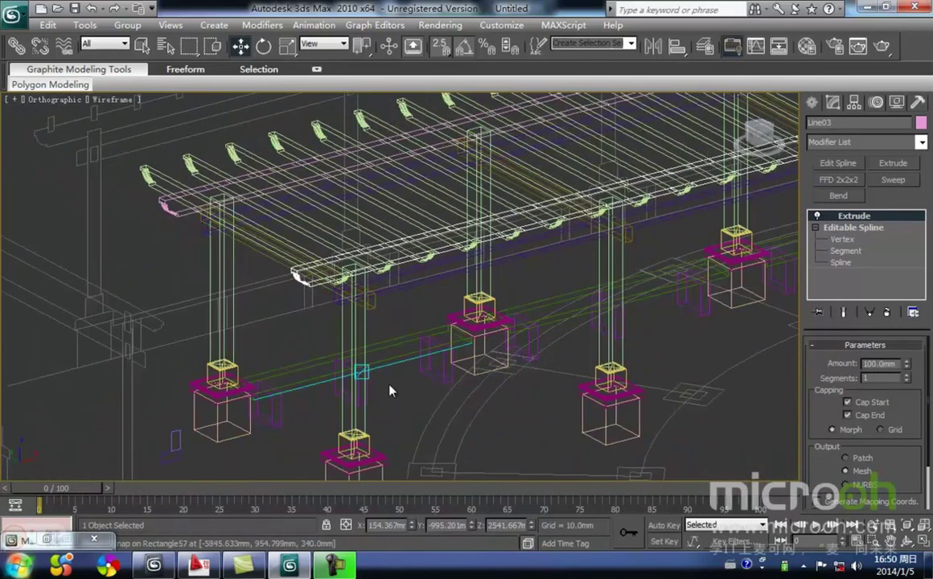
Select the bench group between the first two columns of the bench-side row and ungroup it
scroll(393, 387, "up", 3)
scroll(354, 346, "up", 3)
left_click(322, 325)
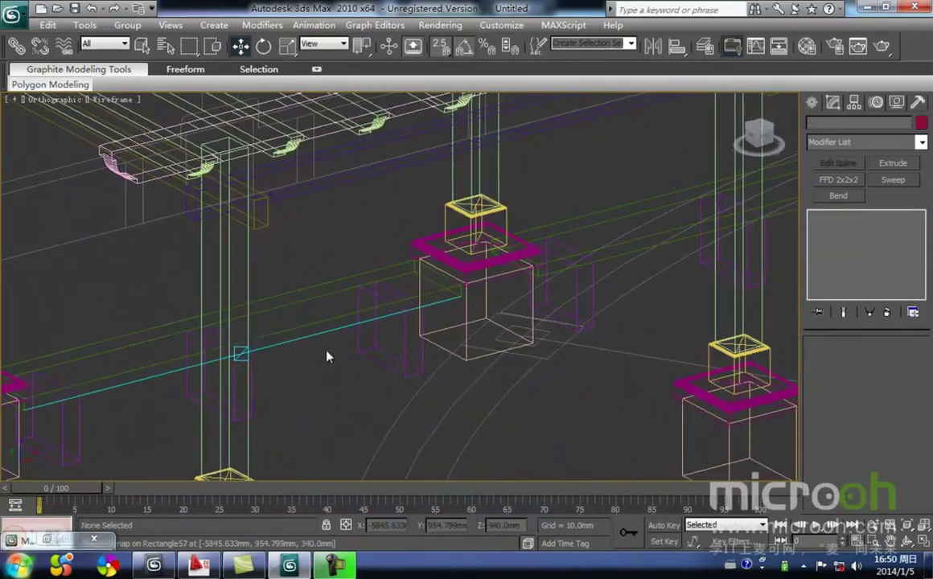
middle_click_drag(322, 329, 505, 345)
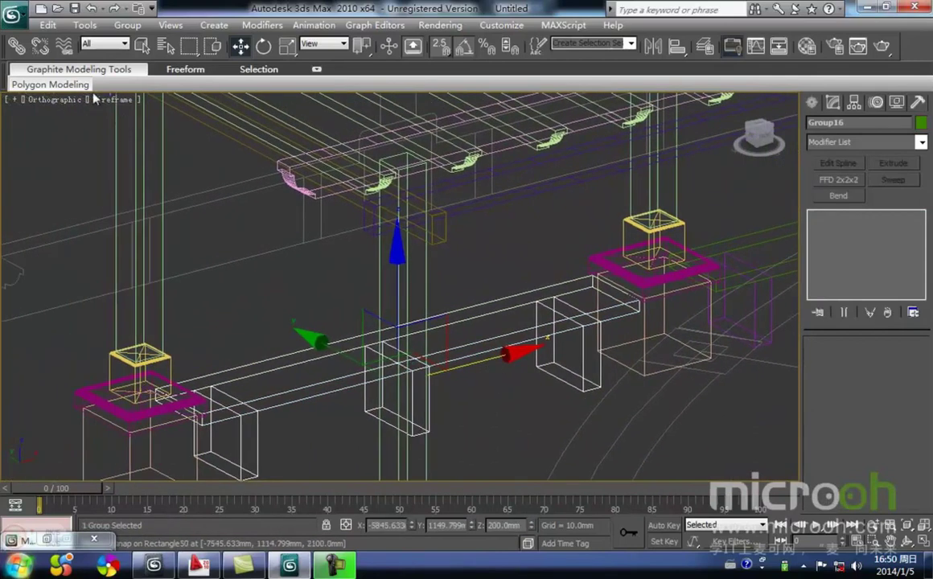
left_click(127, 25)
left_click(134, 58)
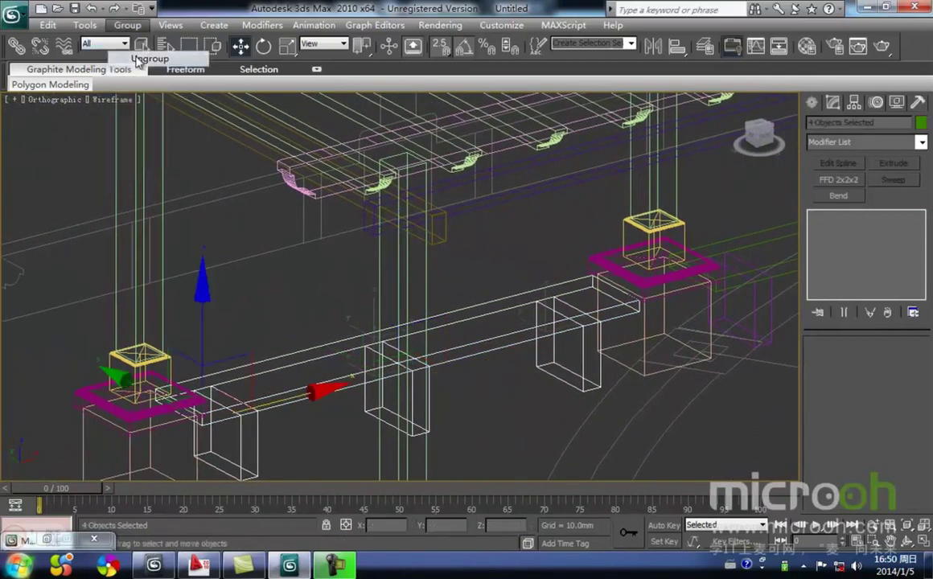
Insert an Edit Spline modifier between Rectangle and Extrude on the bench's seat slab and enter its segment level
left_click(537, 364)
left_click(480, 339)
middle_click_drag(446, 346, 504, 333)
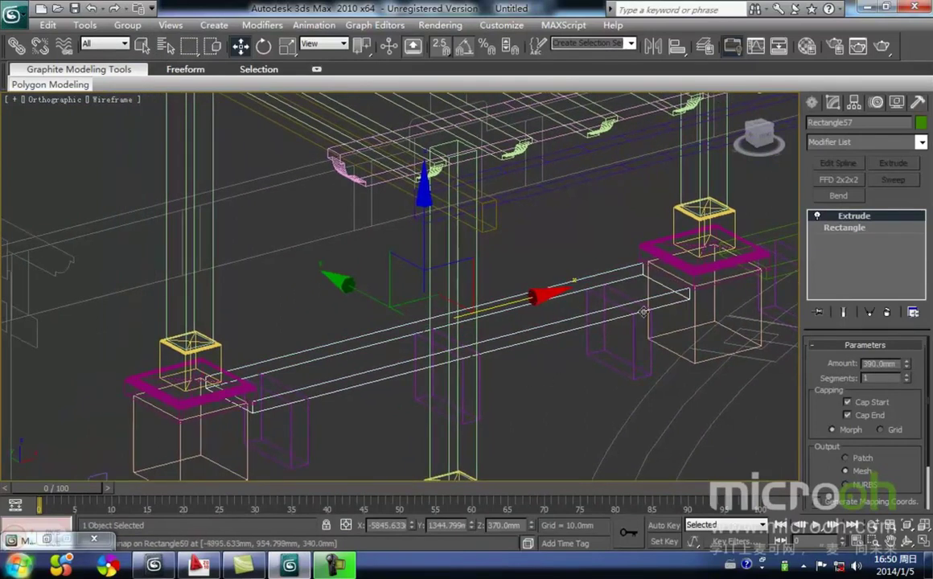
middle_click_drag(561, 351, 620, 355)
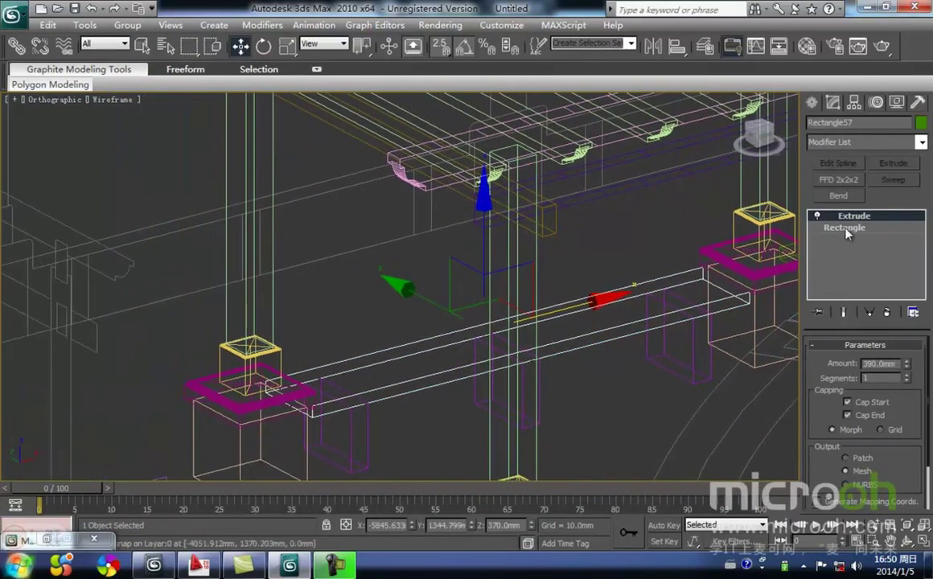
left_click(844, 229)
middle_click_drag(529, 367, 411, 386)
left_click(850, 229)
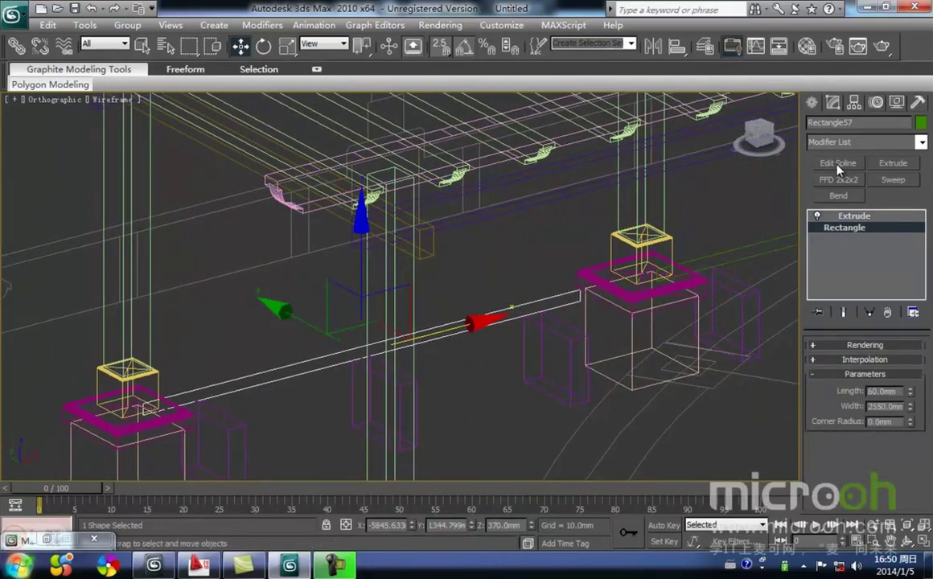
left_click(838, 164)
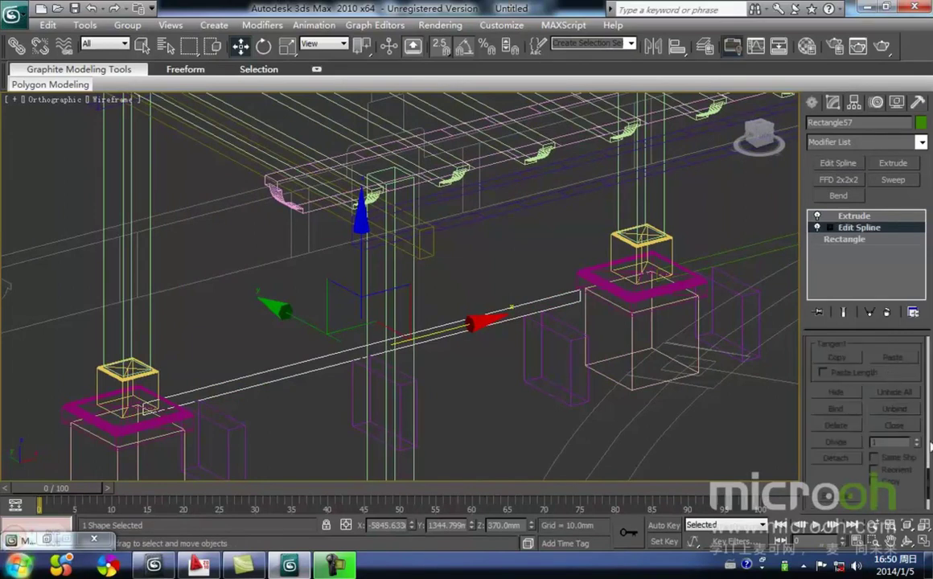
left_click(828, 227)
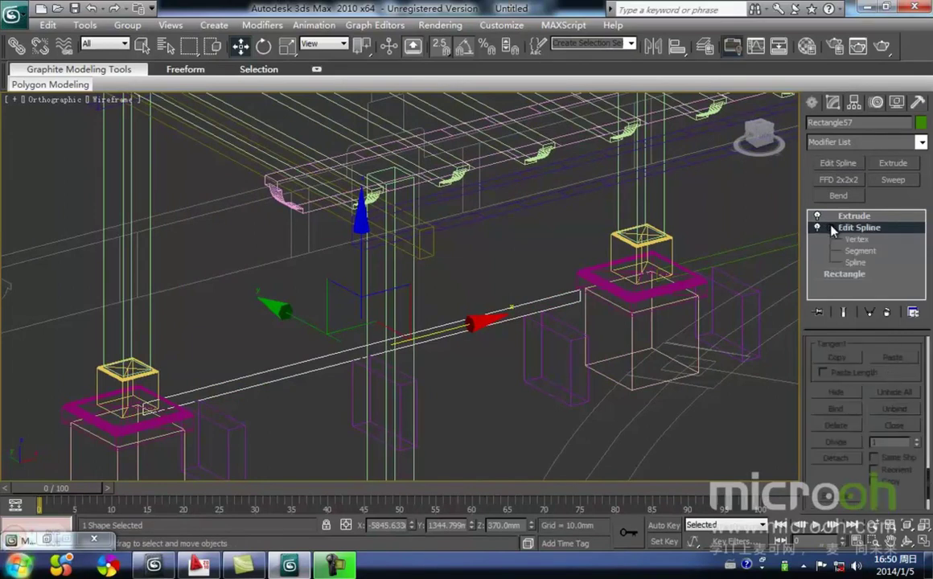
left_click(859, 250)
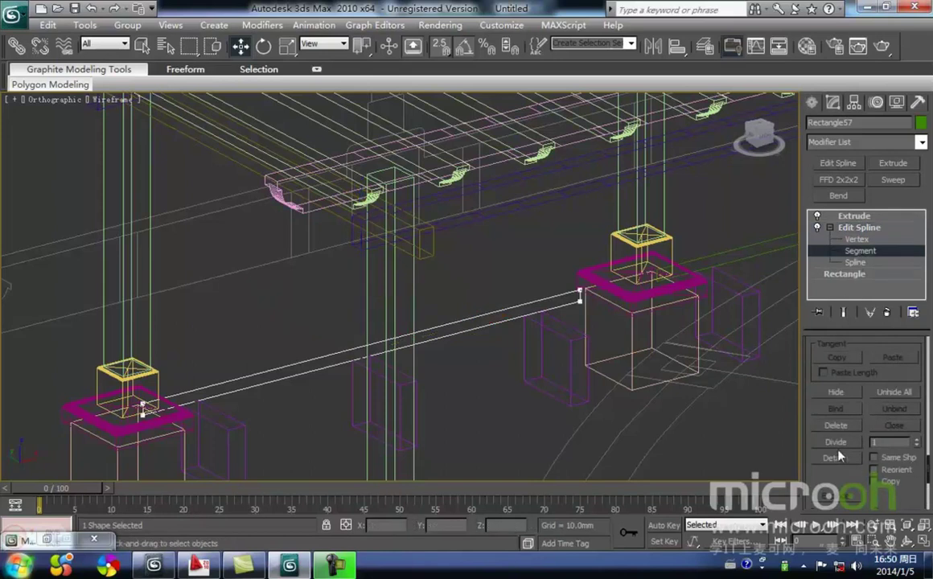
Divide the seat slab's two long segments repeatedly with a division value of 1 and return to the Extrude level
left_click(354, 353)
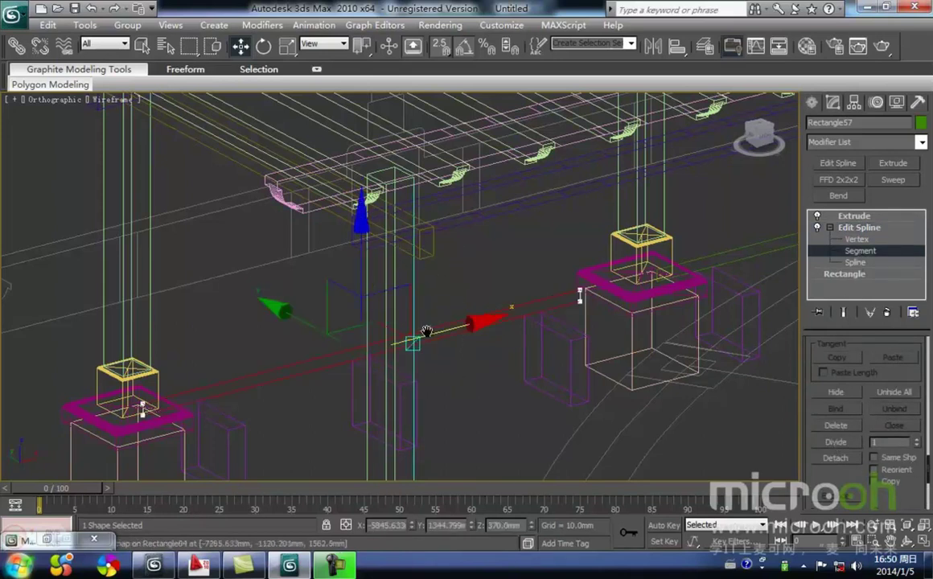
middle_click_drag(591, 430, 613, 410)
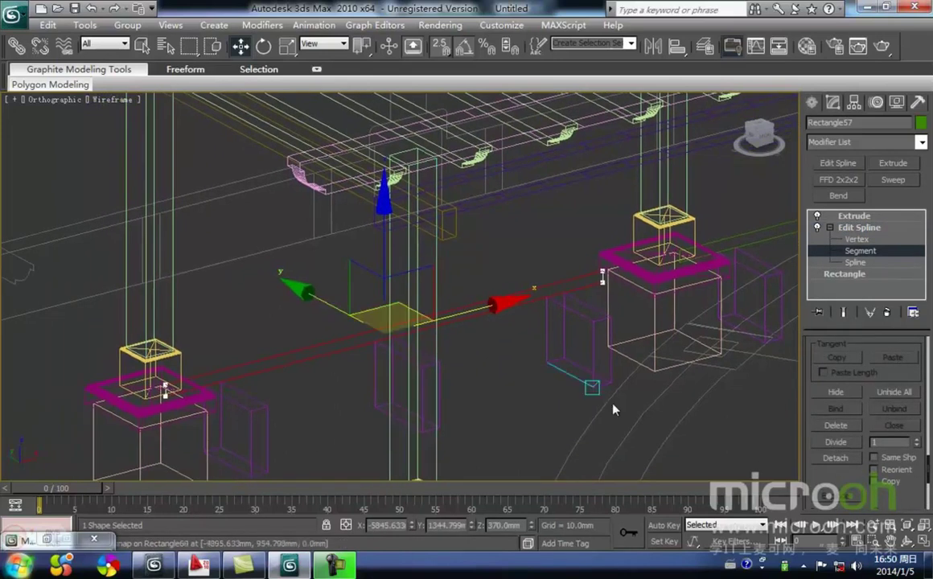
left_click(835, 443)
left_click(836, 443)
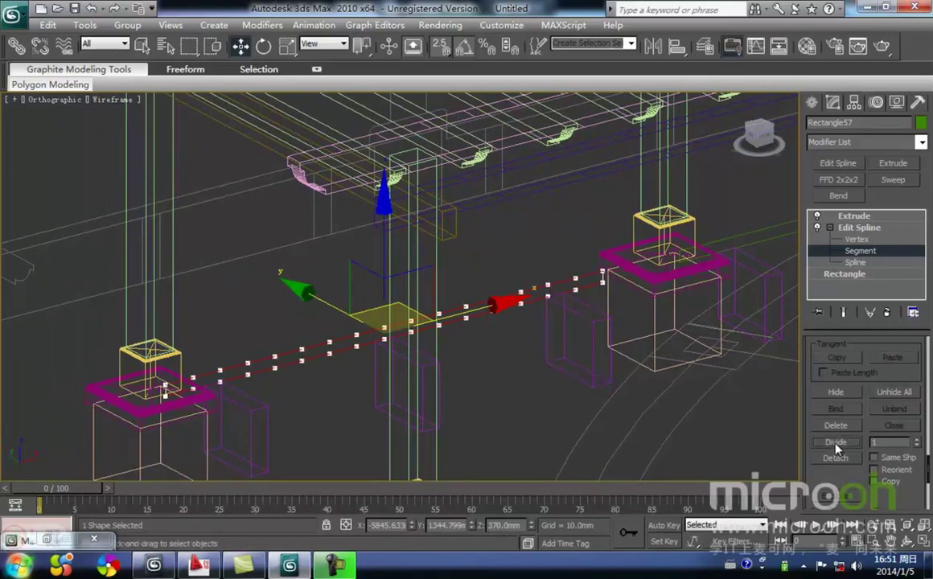
left_click(855, 252)
left_click(829, 229)
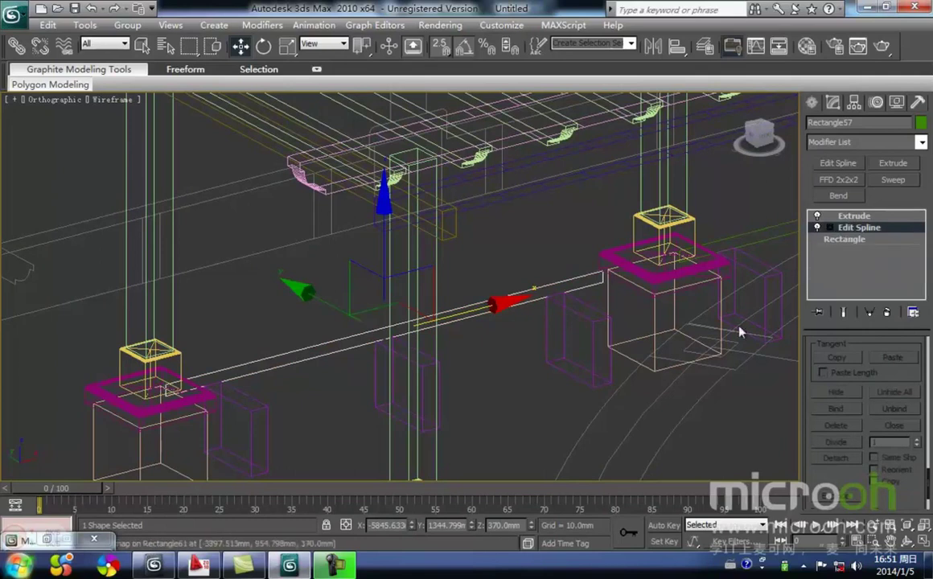
left_click(840, 217)
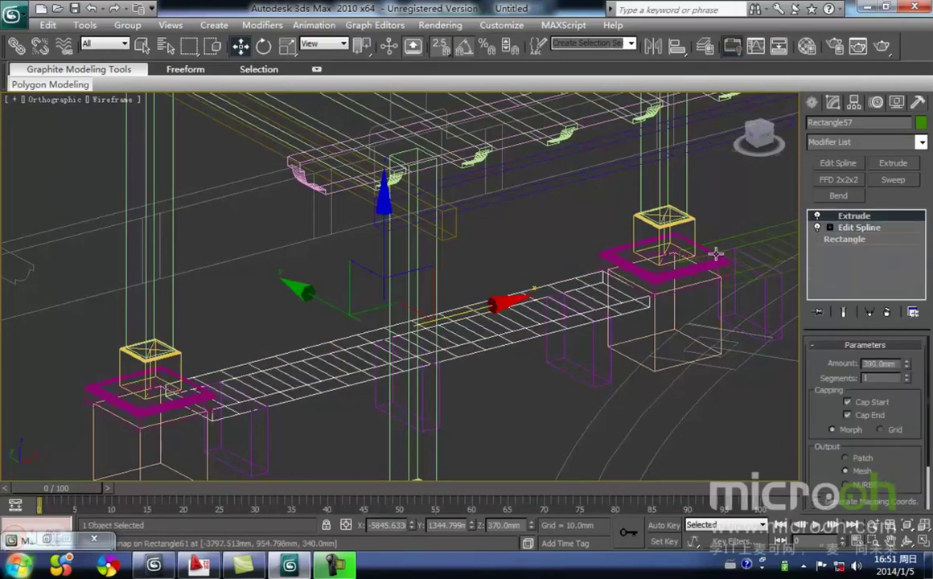
Select the entire corridor in the top view, leaving out the reference elevations, and combine it into one group
left_click(519, 394)
middle_click_drag(767, 266, 239, 367)
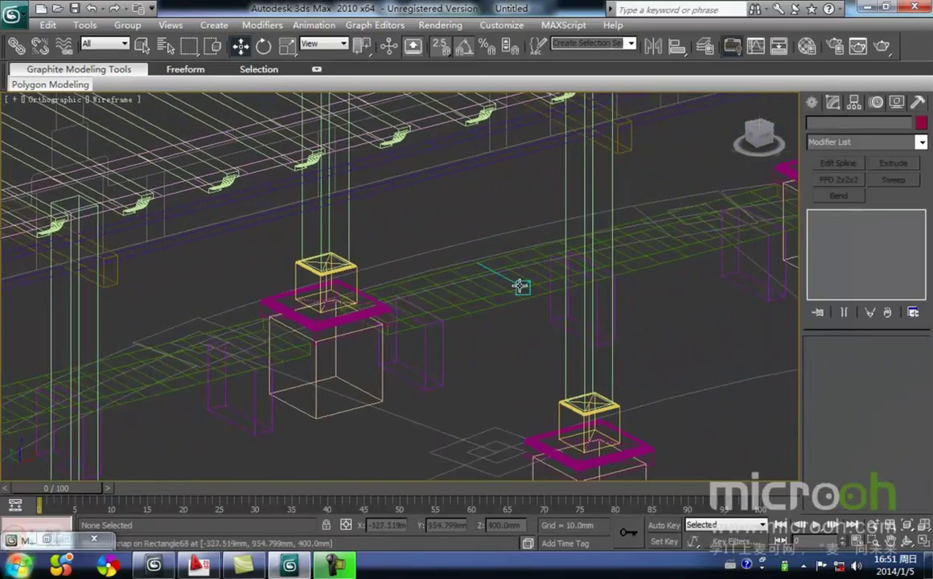
scroll(510, 301, "down", 6)
middle_click_drag(480, 372, 486, 366)
key("t")
key("z")
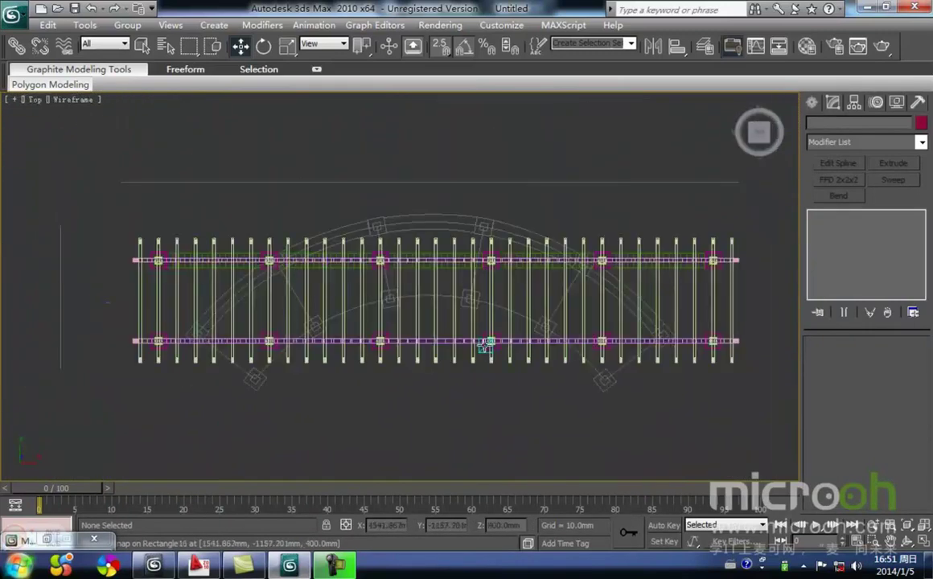
scroll(507, 349, "down", 2)
left_click_drag(697, 381, 190, 175)
left_click(127, 25)
left_click(156, 44)
left_click(479, 304)
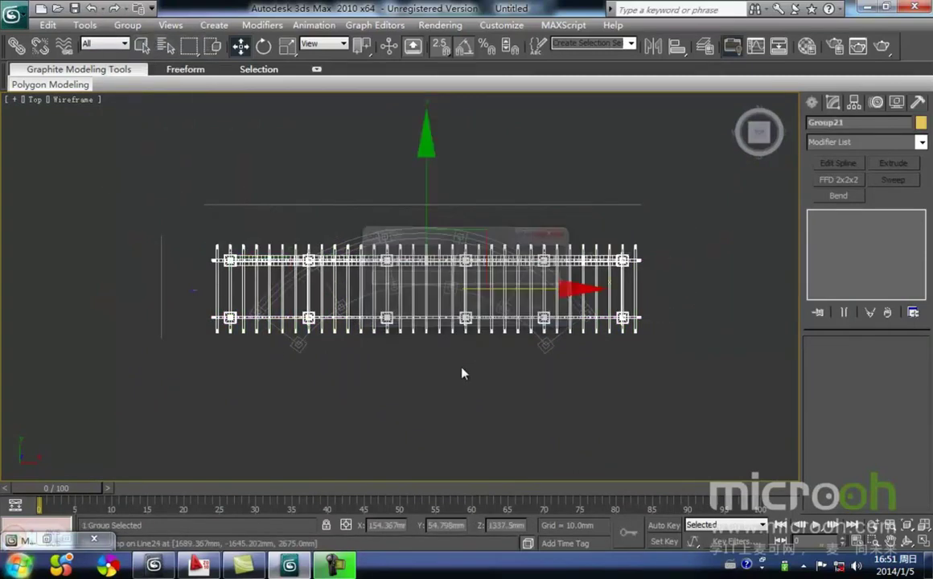
Apply a Bend modifier to the shaded corridor group with bend axis X and direction 90
mouse_move(394, 361)
middle_mouse_down("alt")
mouse_move(381, 350)
mouse_move(410, 322)
mouse_move(426, 336)
middle_mouse_up("alt")
key("F3")
left_click_drag(495, 336, 387, 182)
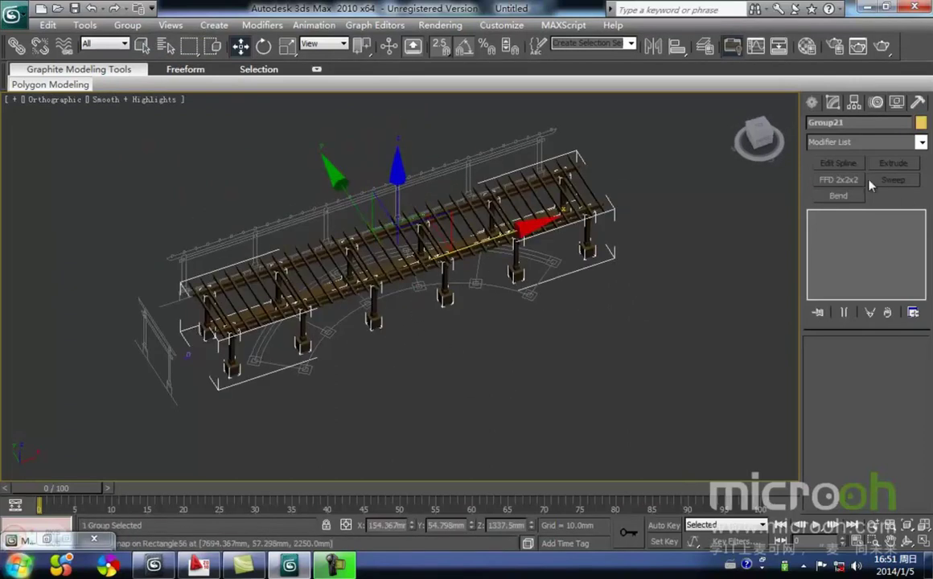
left_click(838, 196)
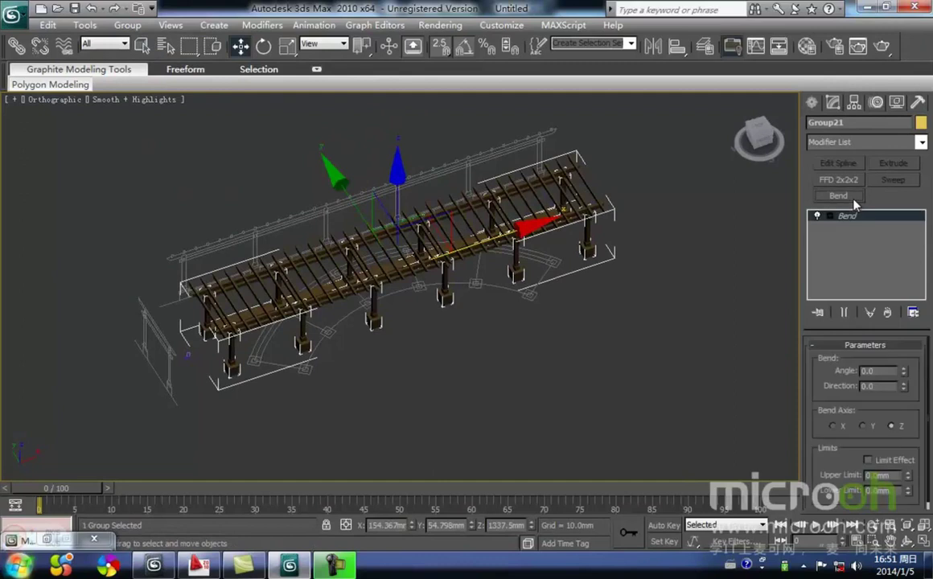
middle_click_drag(453, 337, 488, 329)
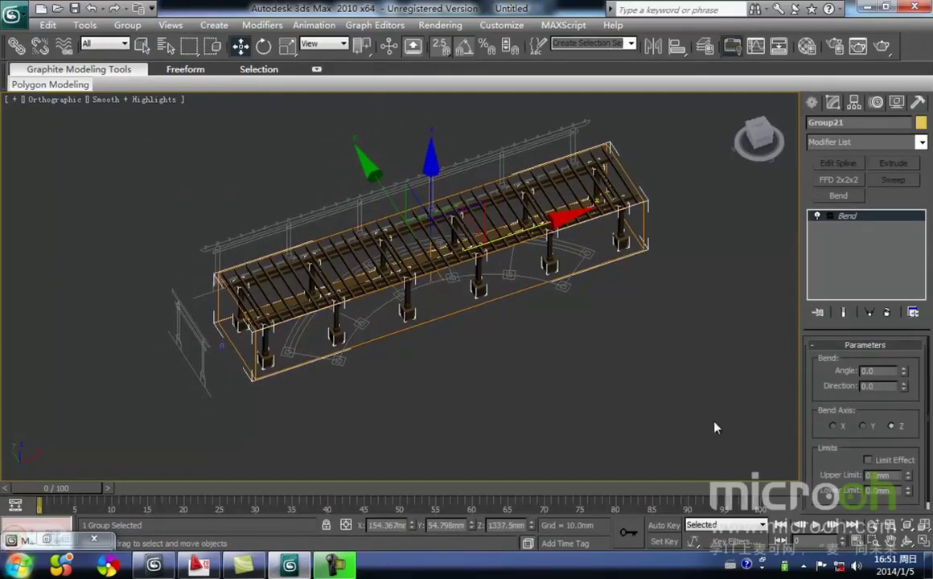
left_click(833, 426)
middle_click_drag(427, 321, 442, 365)
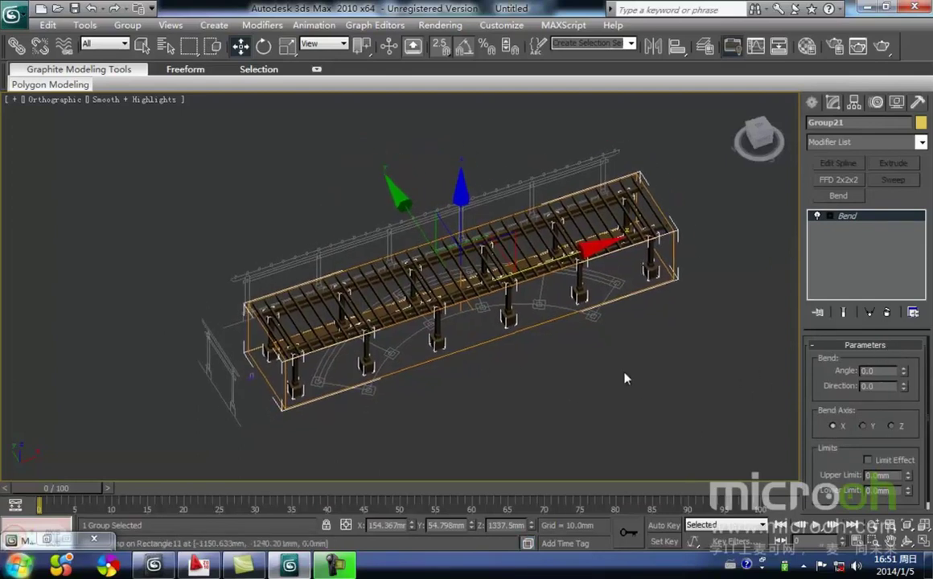
type("90")
key("Return")
Raise the corridor's bend angle to 148, judging the curve against the arc-shaped plan from the top
left_click(502, 400)
left_click_drag(625, 360, 503, 192)
left_click_drag(905, 375, 874, 213)
key("t")
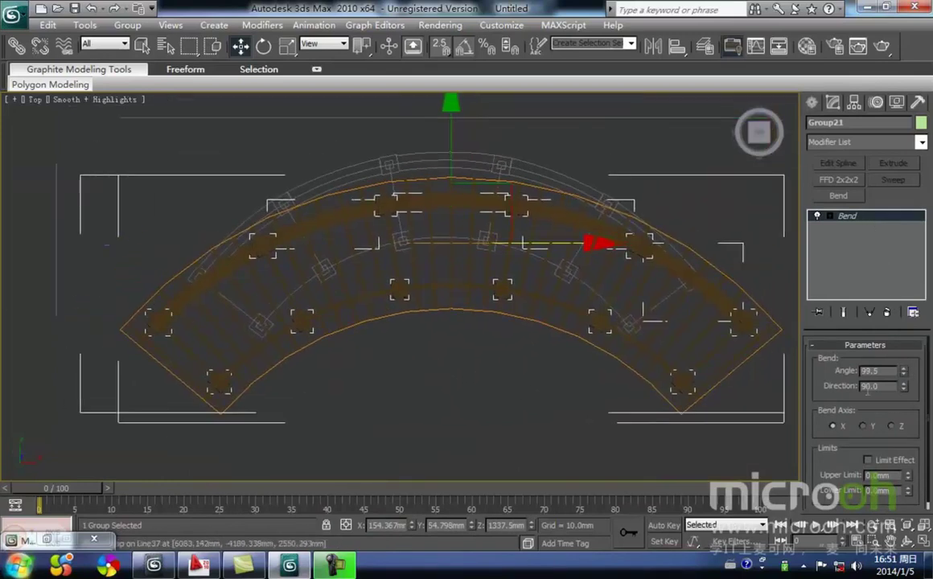
left_click_drag(903, 372, 899, 300)
Move the bent corridor onto the arc-shaped plan, set its bend angle to 134.5 and deselect it
middle_click_drag(433, 369, 430, 422)
key("space")
left_click_drag(502, 259, 497, 209)
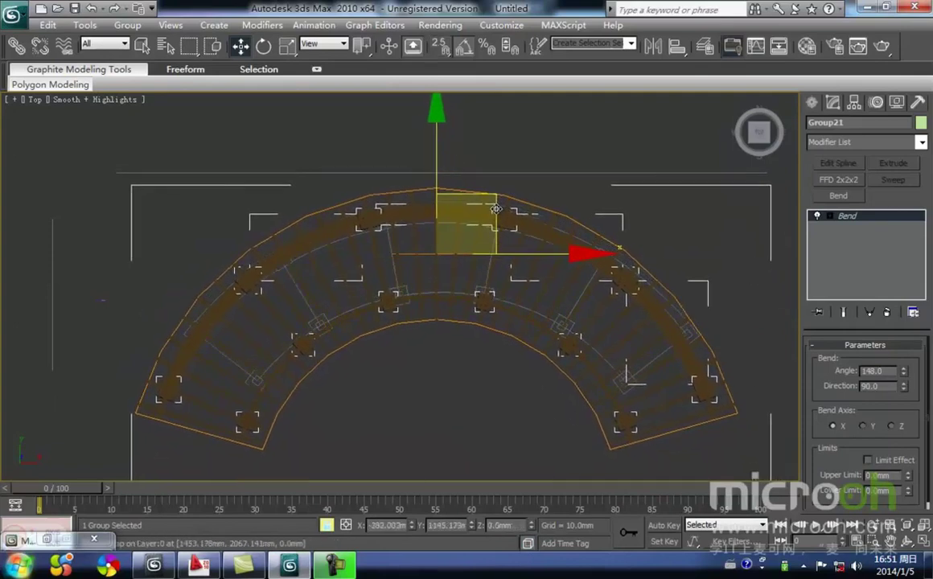
left_click_drag(905, 374, 908, 387)
middle_click_drag(384, 416, 382, 300, "alt")
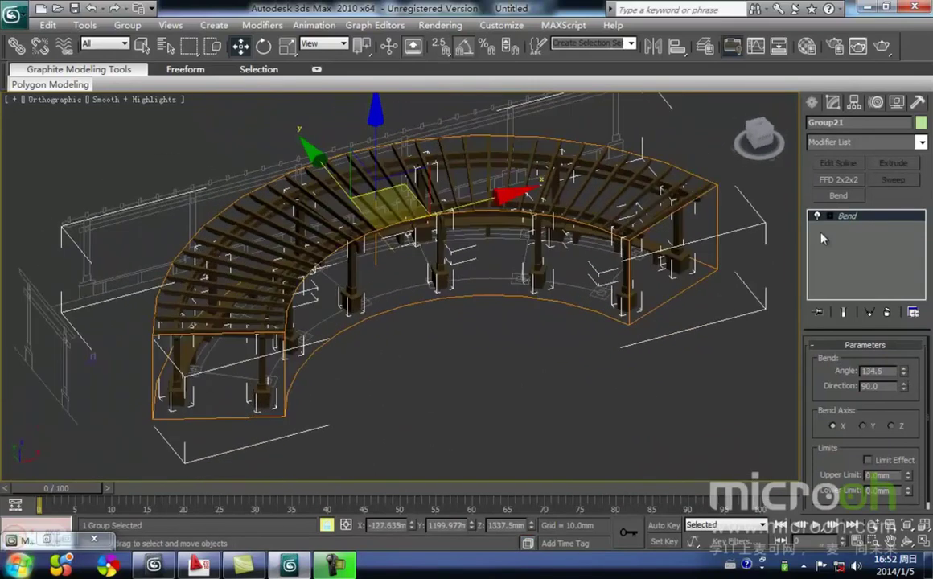
middle_click_drag(445, 355, 407, 380)
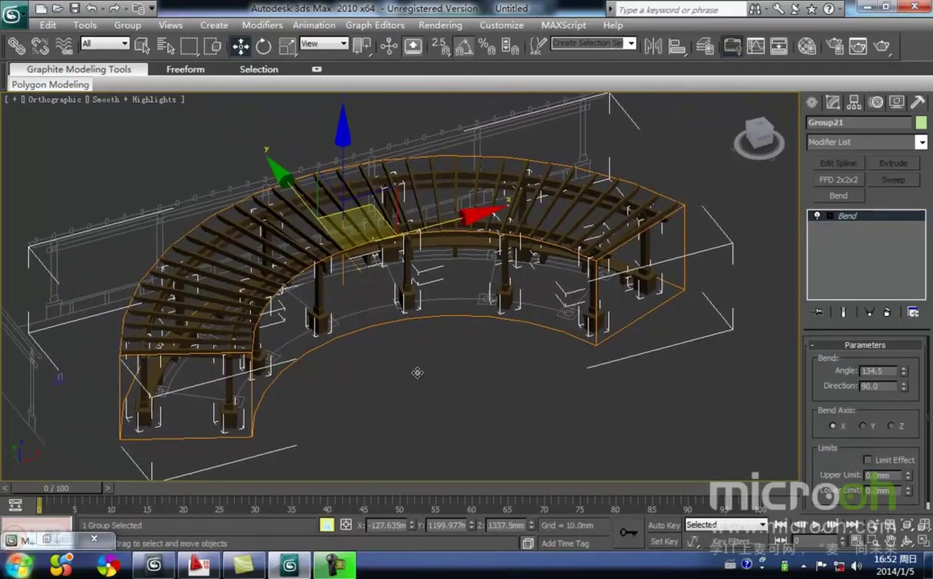
left_click(430, 410)
middle_click_drag(463, 391, 439, 415)
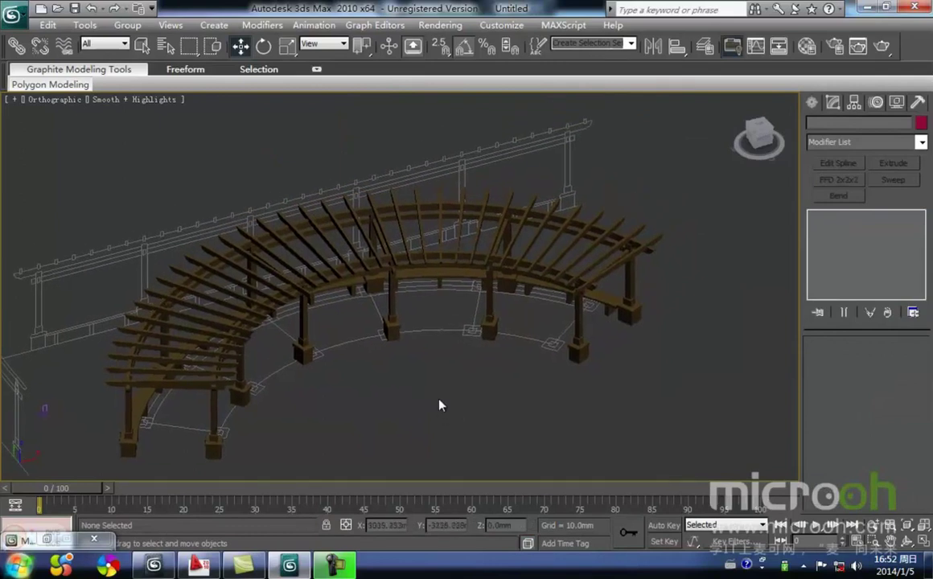